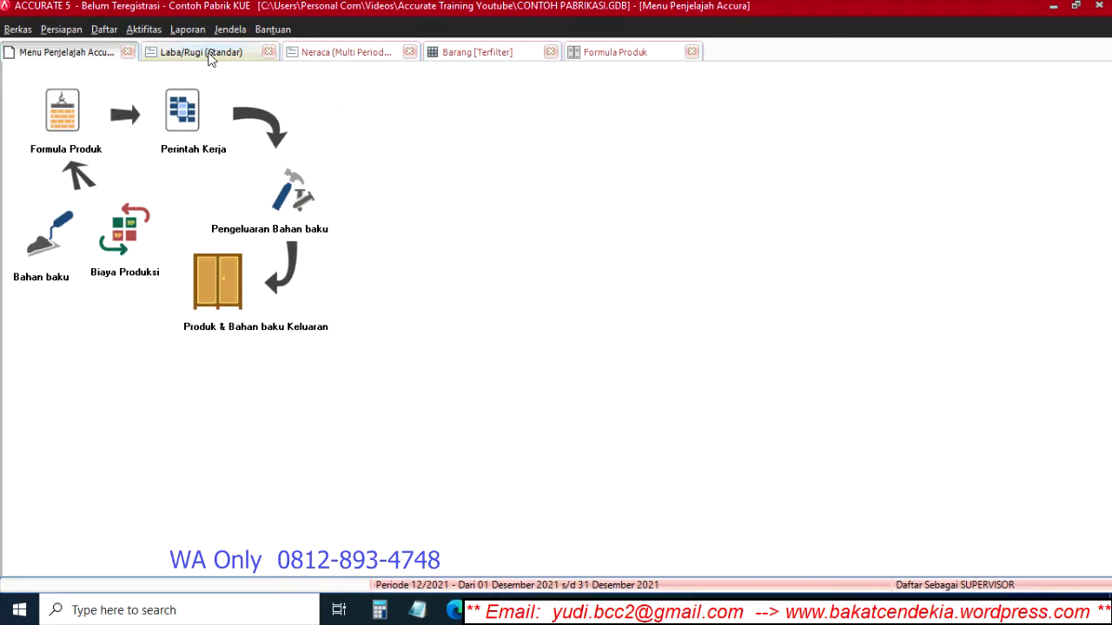
# Step: Review the standard Laba/Rugi report for January to July 2021, glancing at the Menu Penjelajah and the Neraca report
pyautogui.click(201, 52)
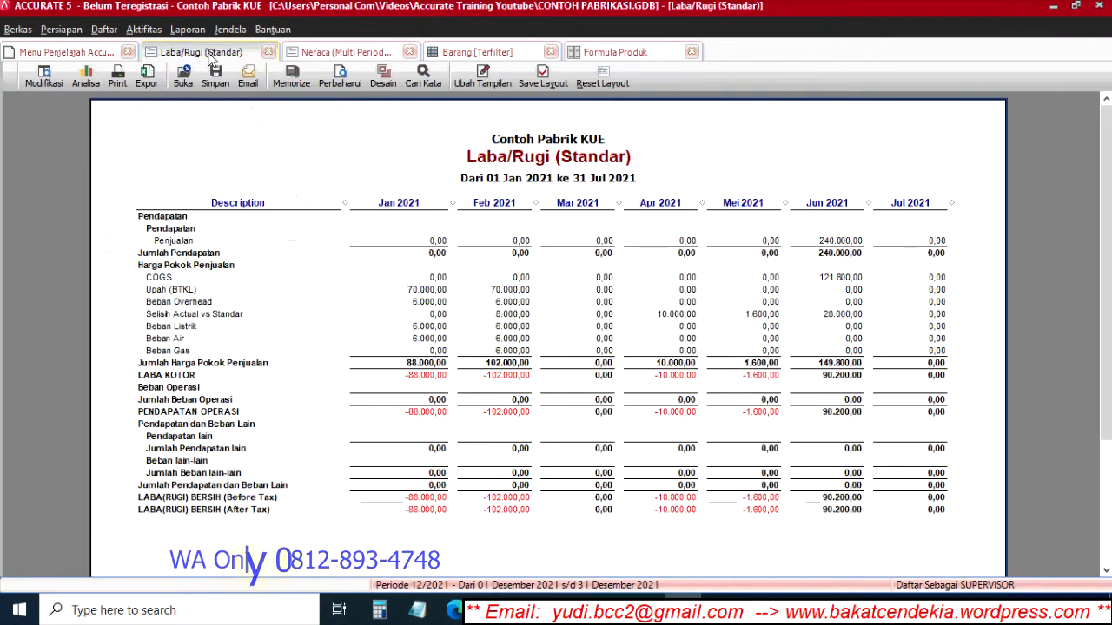
pyautogui.click(68, 52)
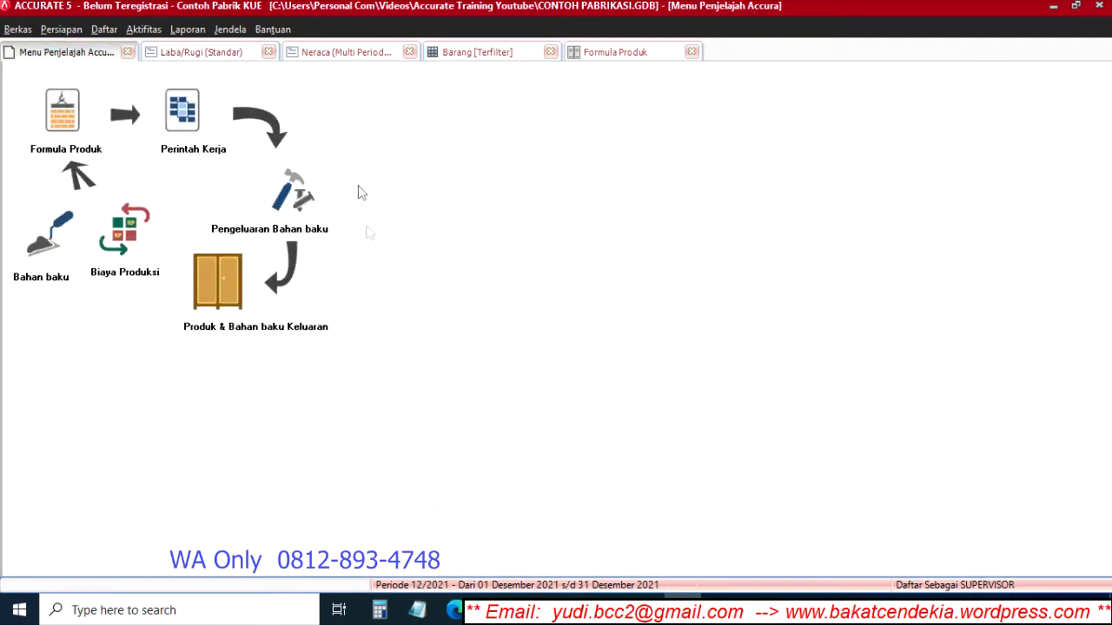
pyautogui.click(227, 52)
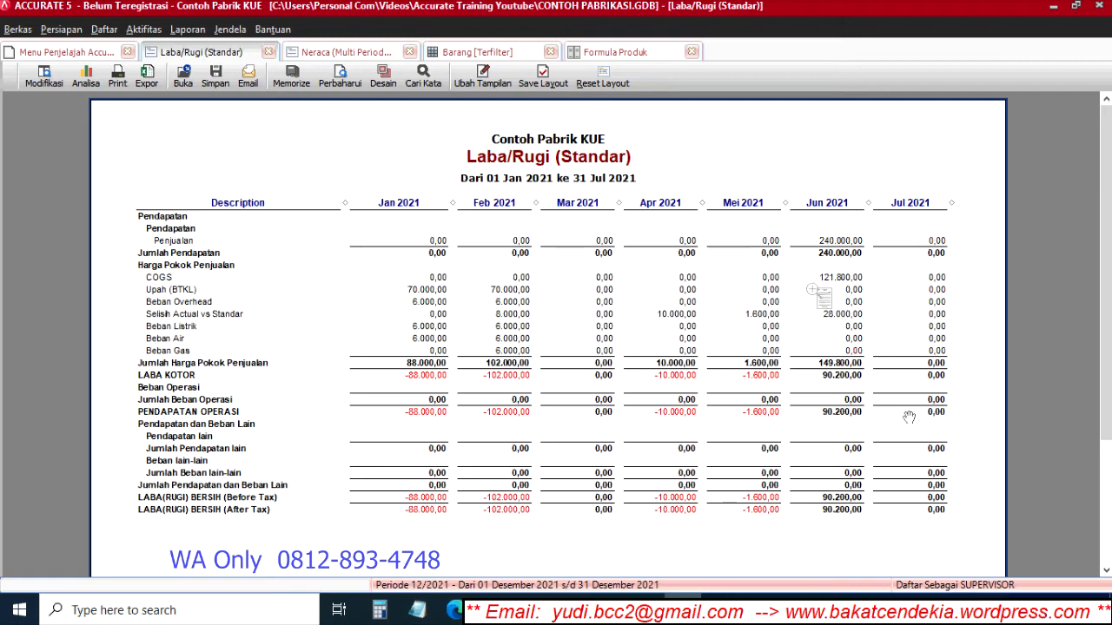
pyautogui.click(343, 54)
pyautogui.click(208, 54)
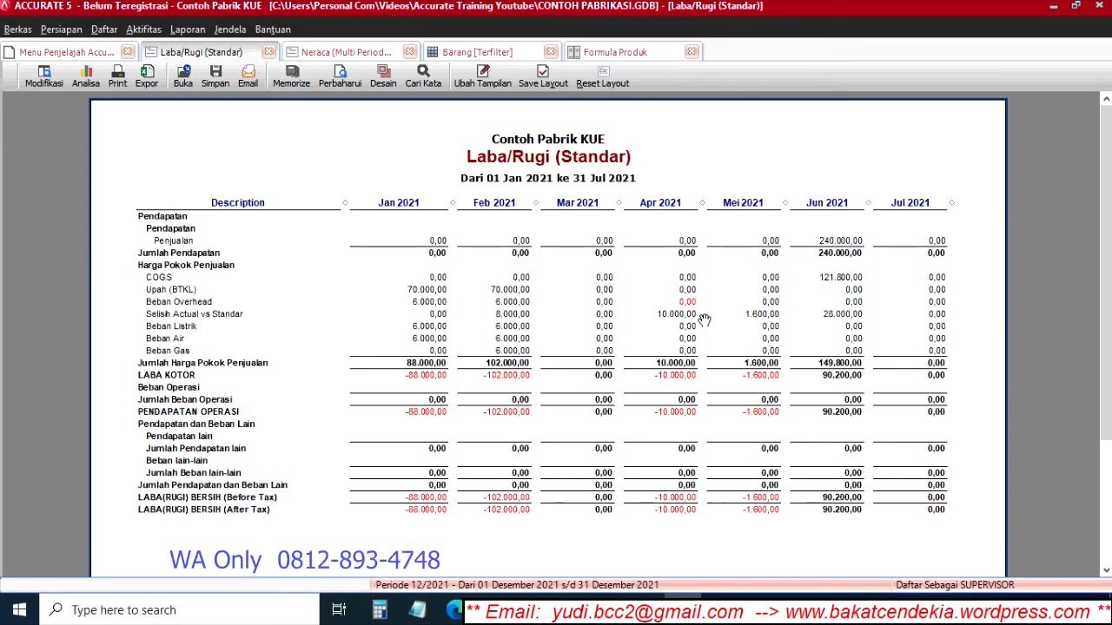
# Step: Switch to the excel kerja workbook in Excel and look over the production flow diagrams
pyautogui.click(721, 613)
pyautogui.scroll(2, 723, 385)
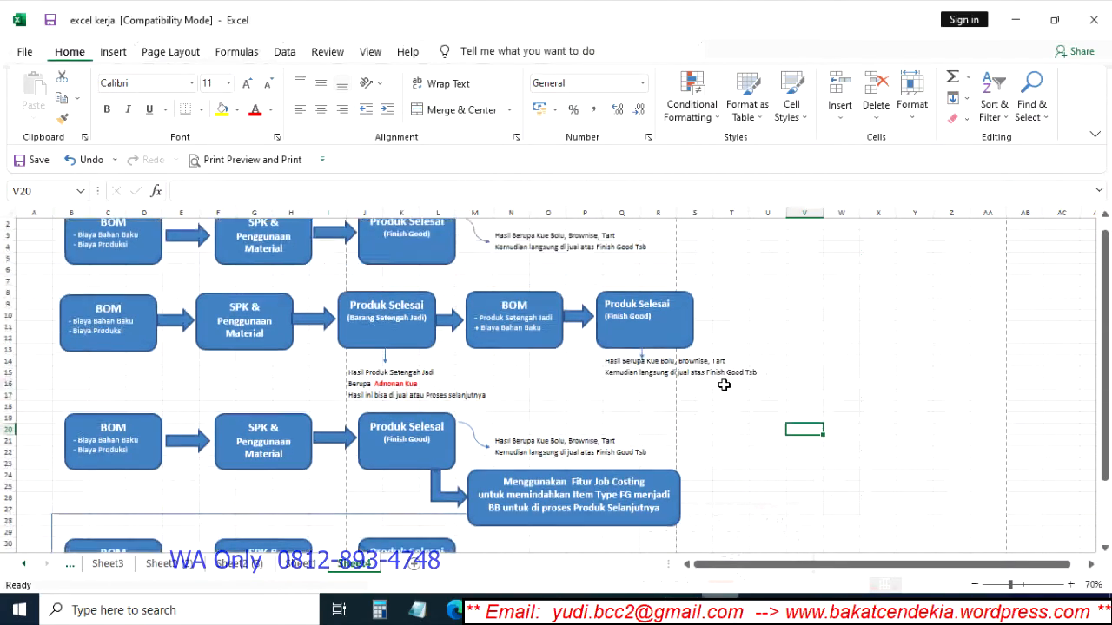
pyautogui.scroll(-3, 727, 369)
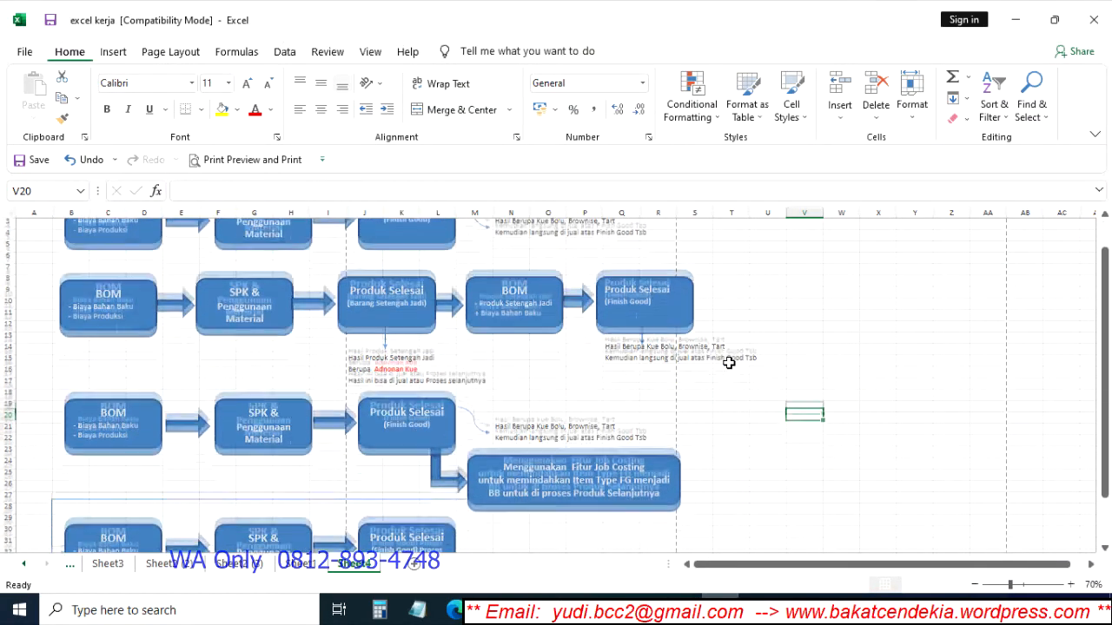
pyautogui.scroll(3, 730, 362)
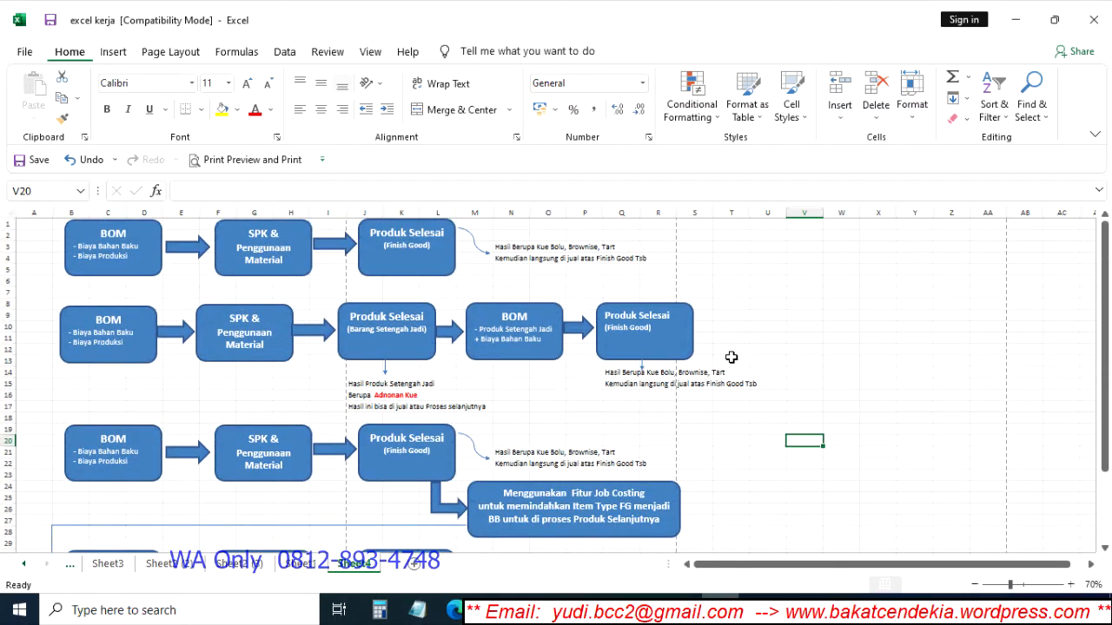
pyautogui.scroll(-2, 732, 357)
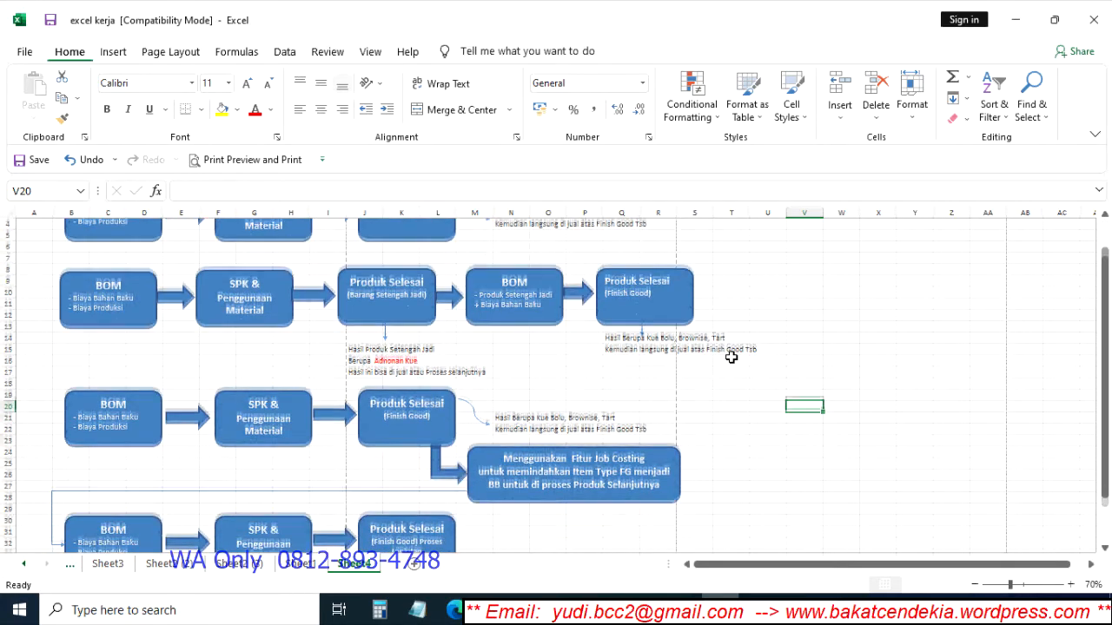
pyautogui.scroll(2, 731, 357)
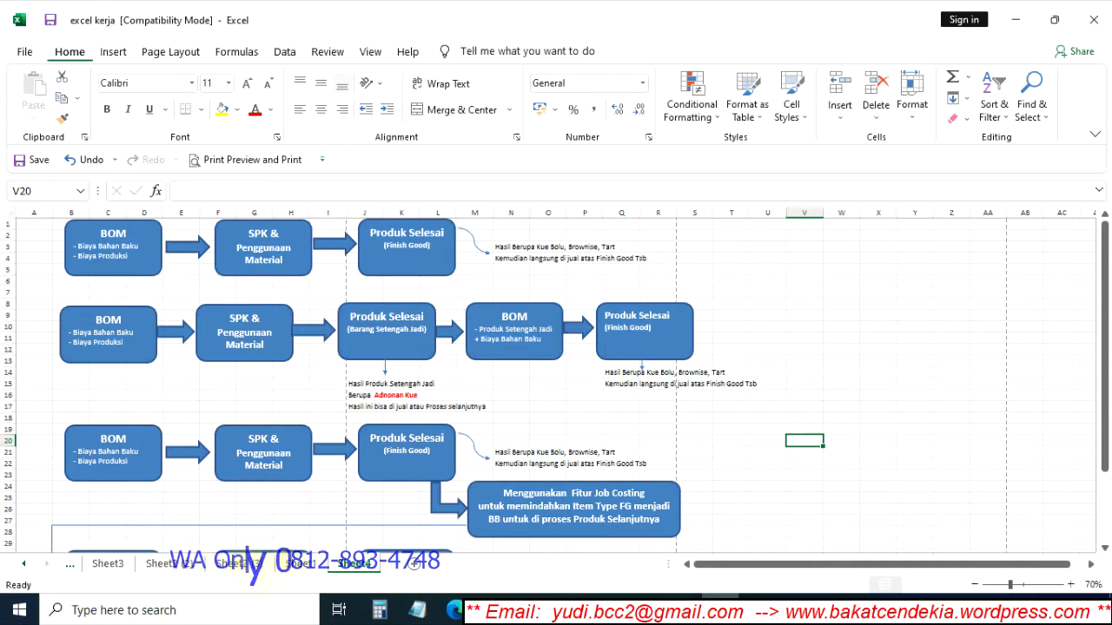
# Step: Highlight the first production flow in rows 1 to 5, then the semi-finished goods flow in rows 9 to 13, and clear the highlight
pyautogui.moveTo(11, 226); pyautogui.dragTo(4, 270)
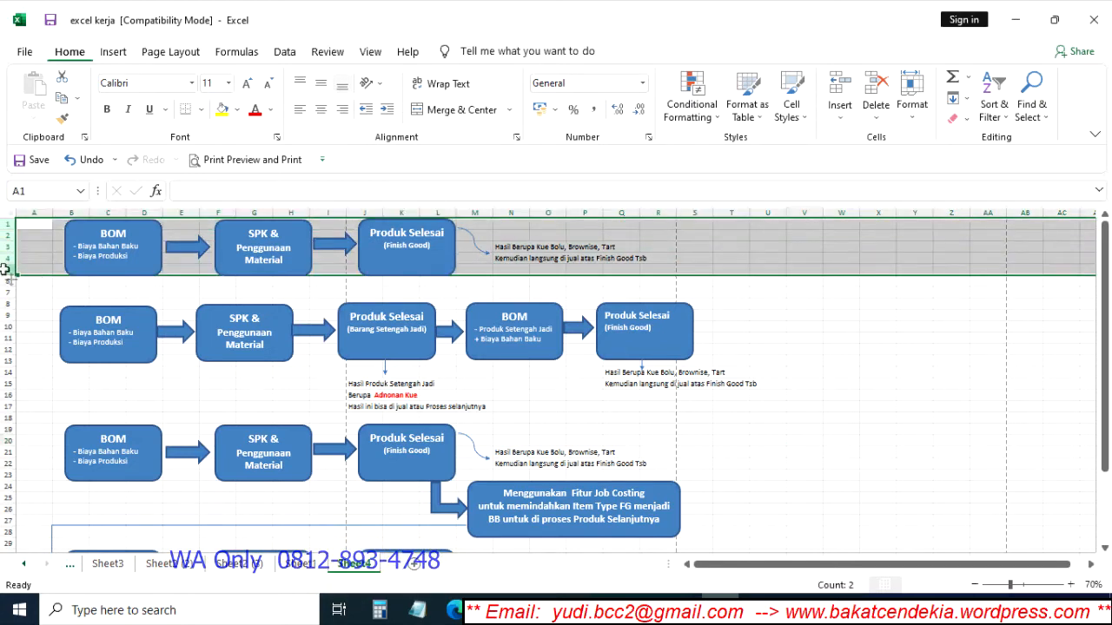
pyautogui.moveTo(7, 315); pyautogui.dragTo(18, 363)
pyautogui.scroll(-1, 643, 429)
pyautogui.scroll(-1, 643, 429)
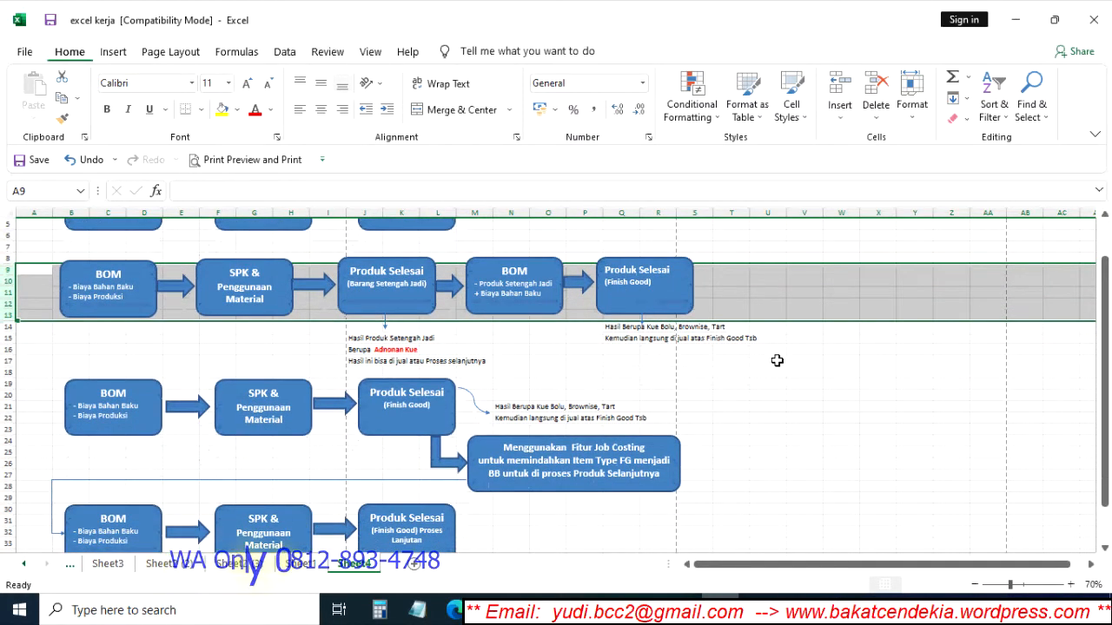
pyautogui.click(805, 350)
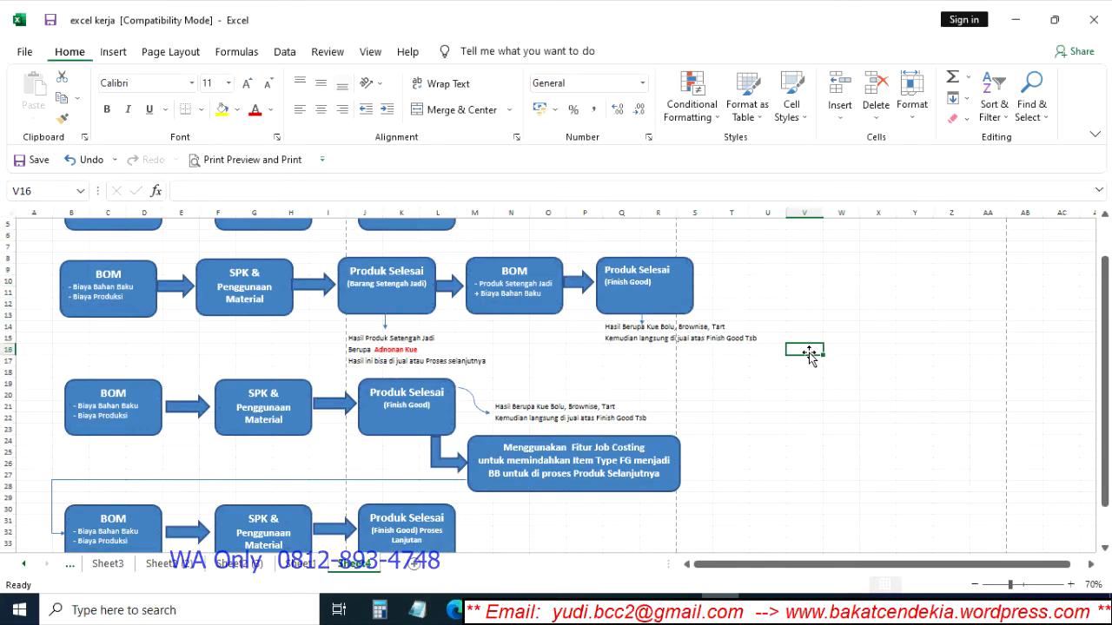
# Step: Examine each production flow from BOM to Produk Selesai, including the Job Costing box that turns finished goods into raw material
pyautogui.scroll(-1, 768, 344)
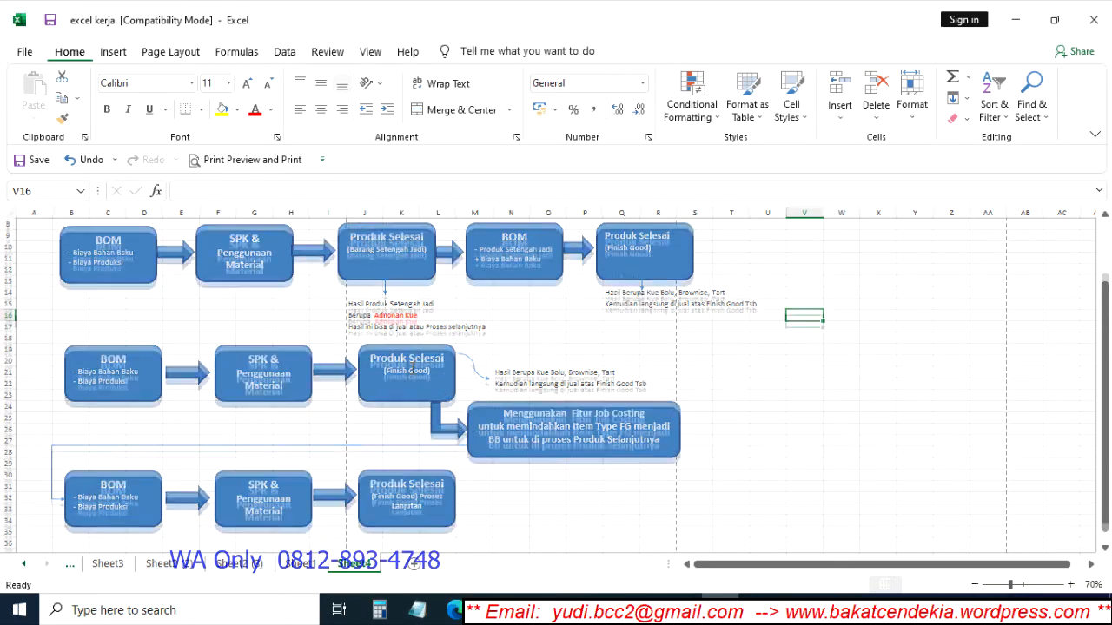
pyautogui.scroll(3, 408, 366)
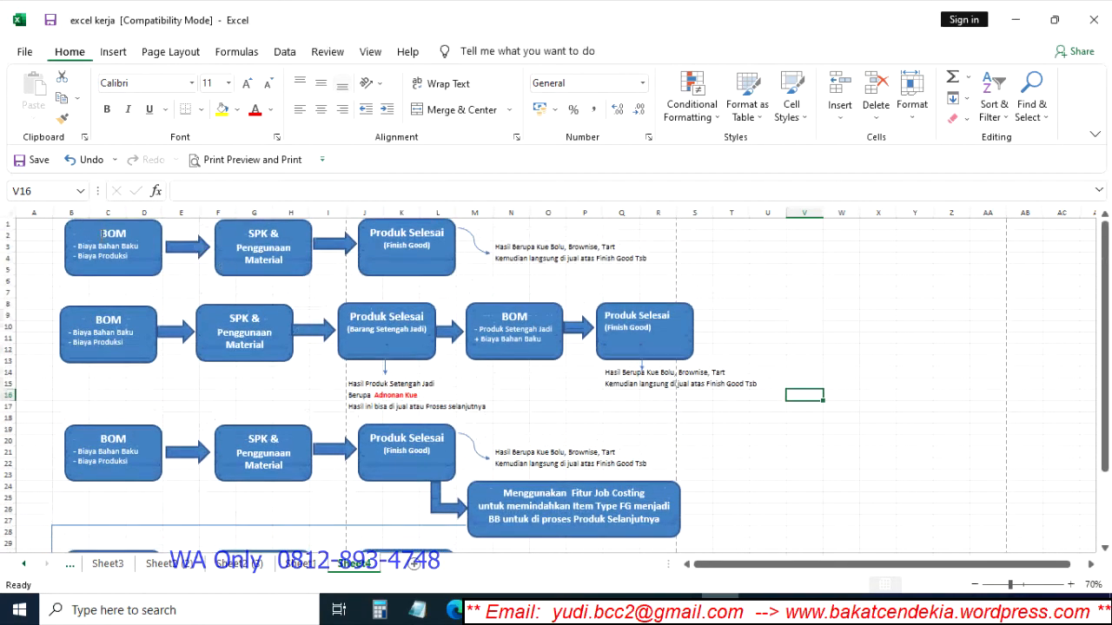
pyautogui.scroll(-1, 366, 365)
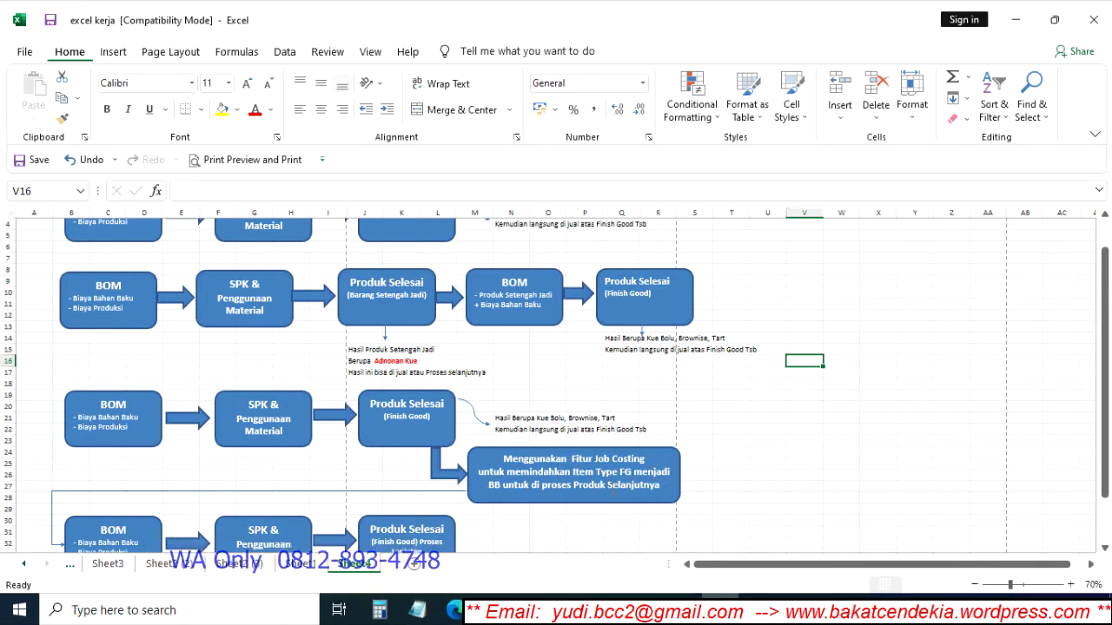
pyautogui.scroll(-1, 725, 453)
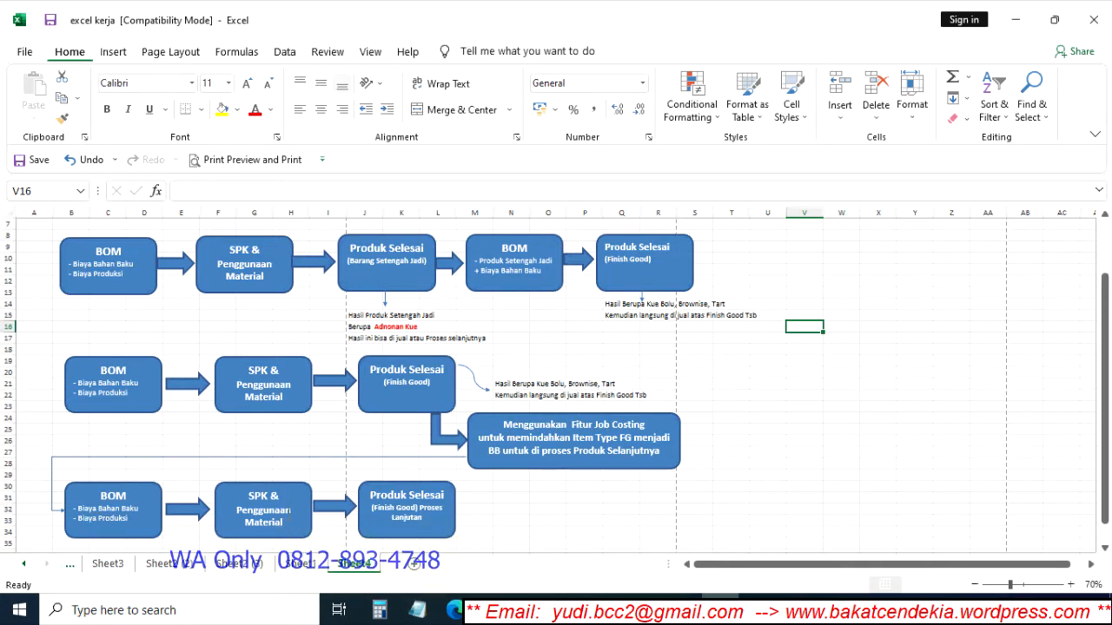
pyautogui.scroll(-1, 276, 521)
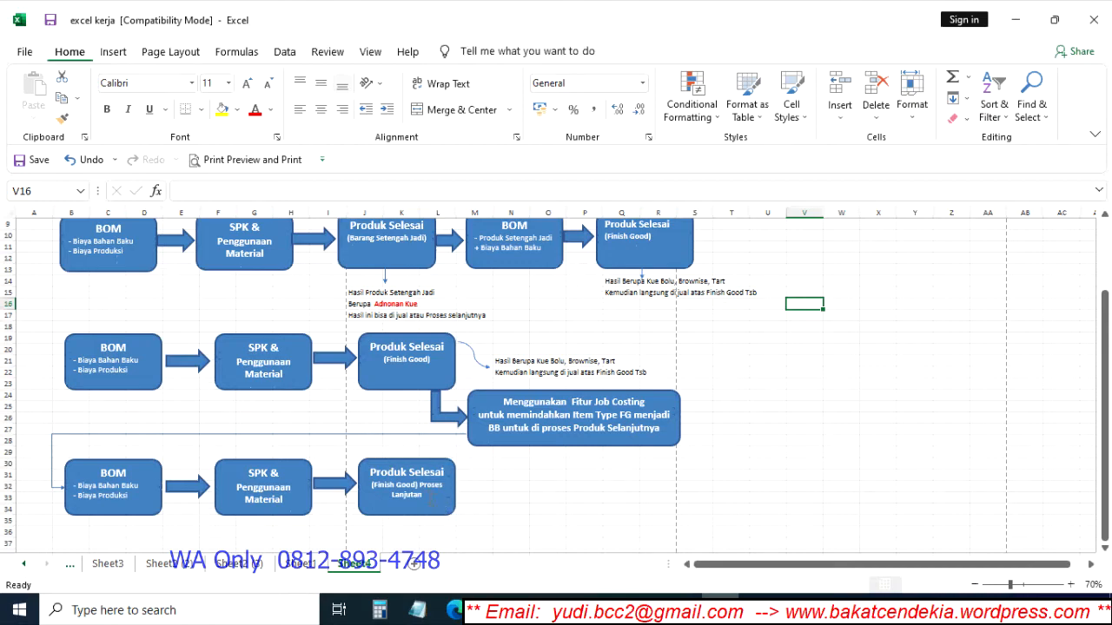
pyautogui.scroll(1, 542, 481)
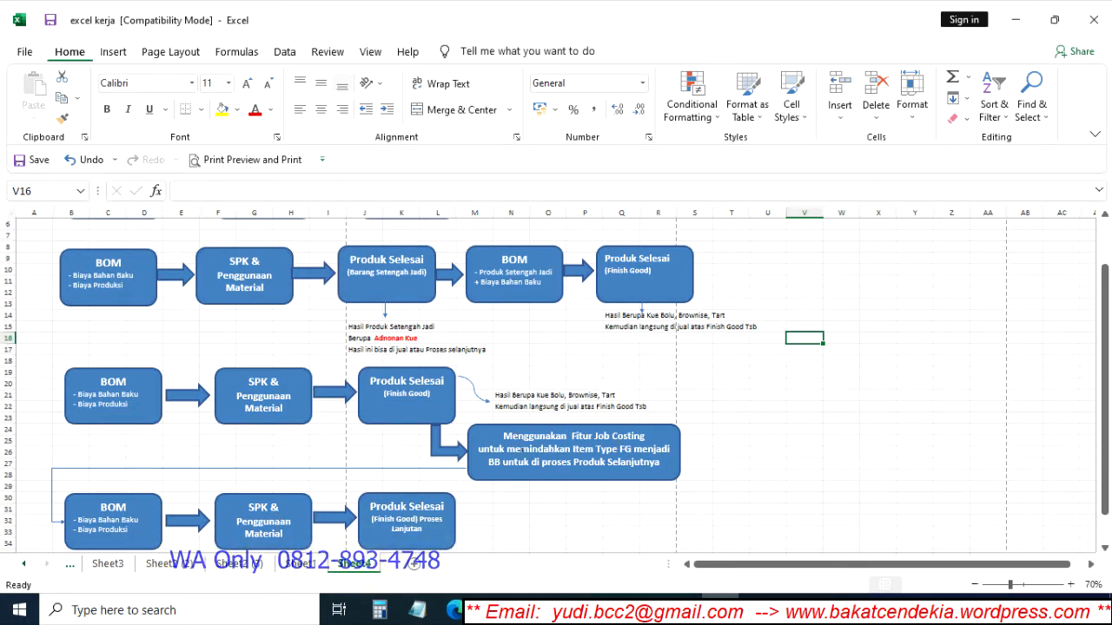
pyautogui.click(539, 449)
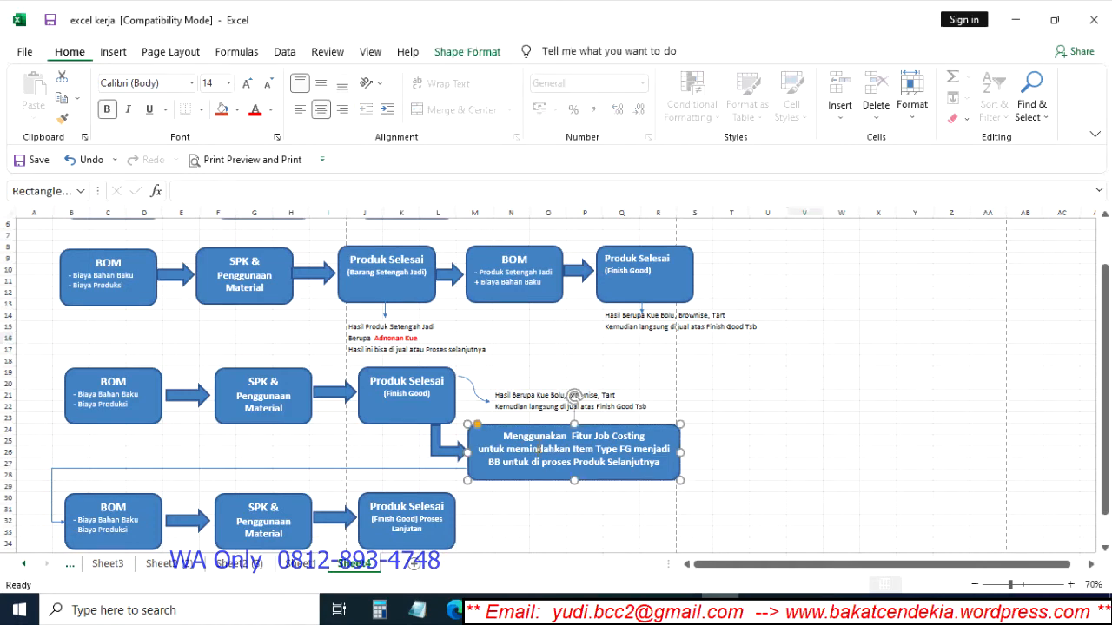
pyautogui.click(713, 431)
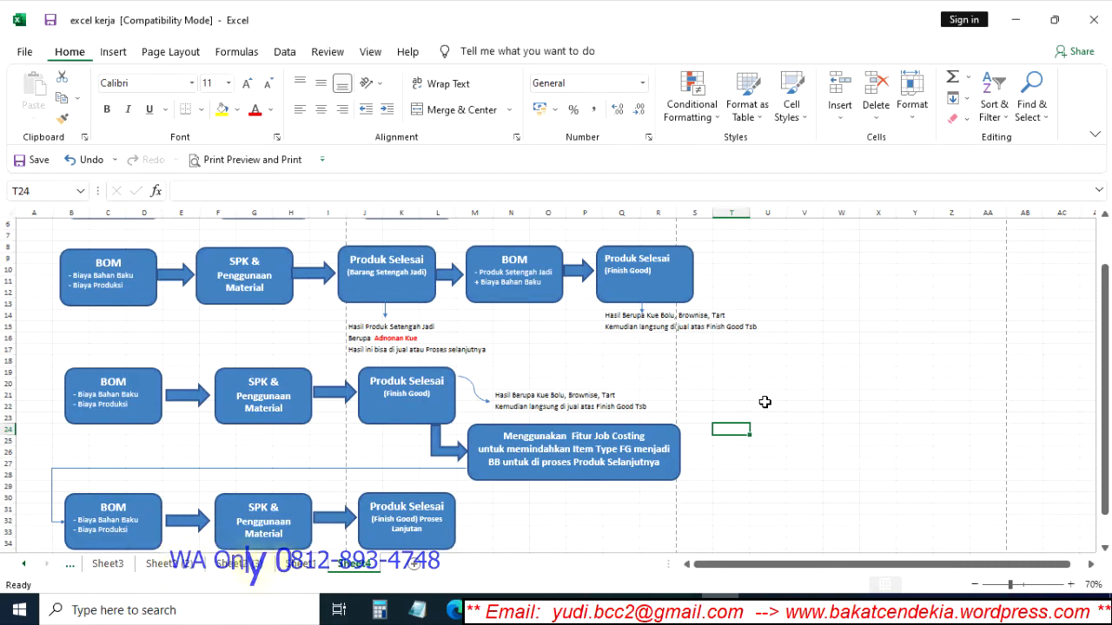
# Step: Highlight rows 19 to 35, covering the Job Costing flow and its follow-on production process
pyautogui.scroll(-1, 722, 388)
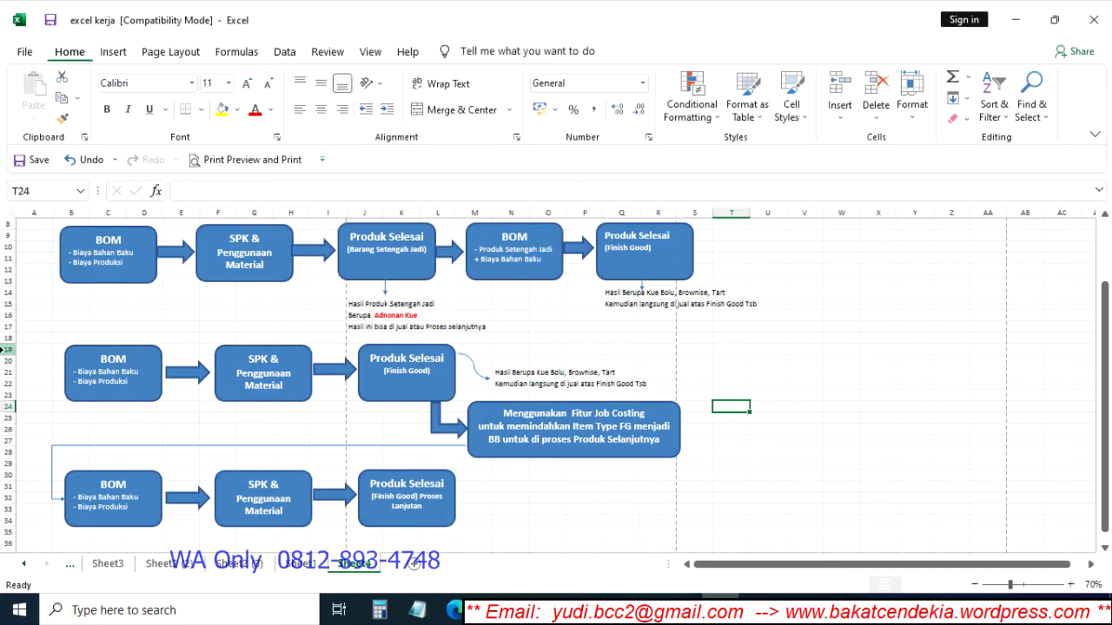
pyautogui.moveTo(5, 350); pyautogui.dragTo(4, 532)
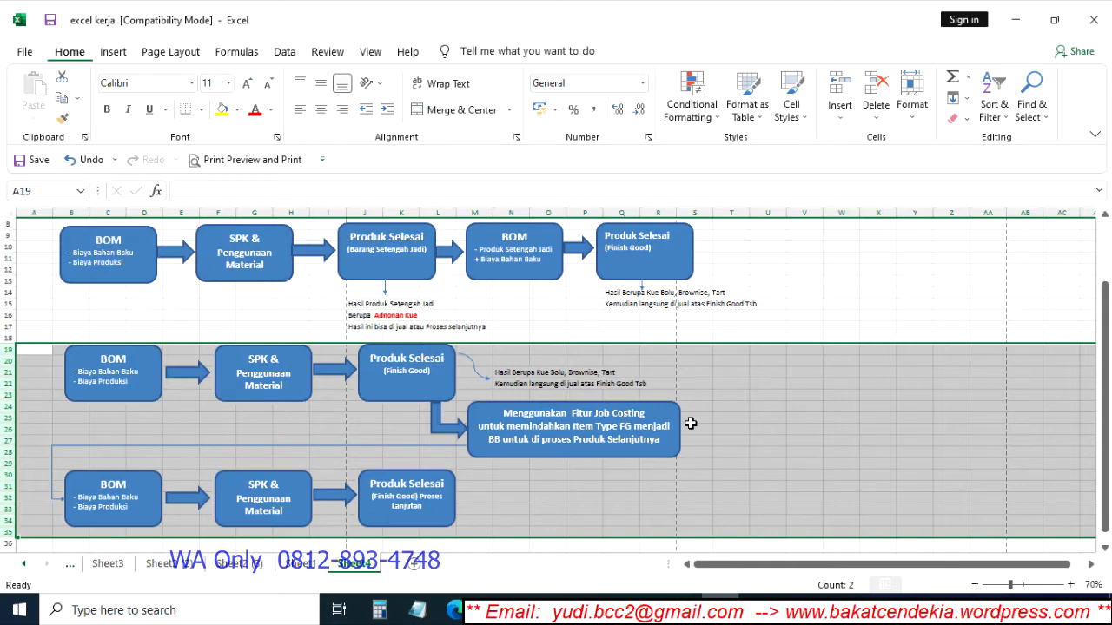
pyautogui.scroll(-1, 691, 423)
pyautogui.scroll(1, 692, 423)
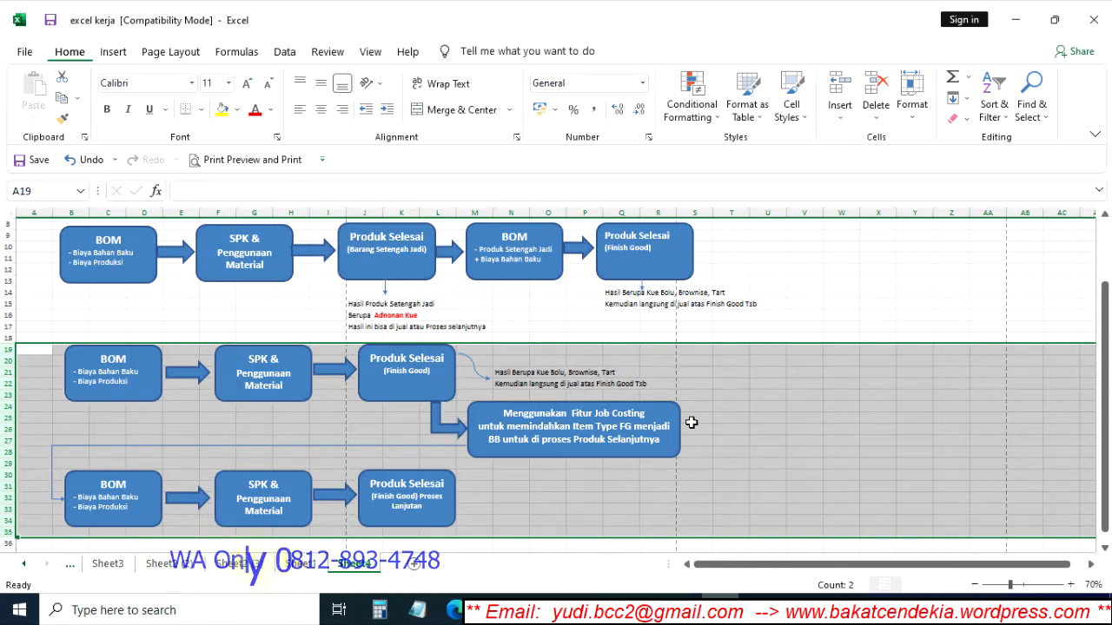
# Step: Switch back to ACCURATE and display the Barang list of goods
pyautogui.moveTo(690, 615)
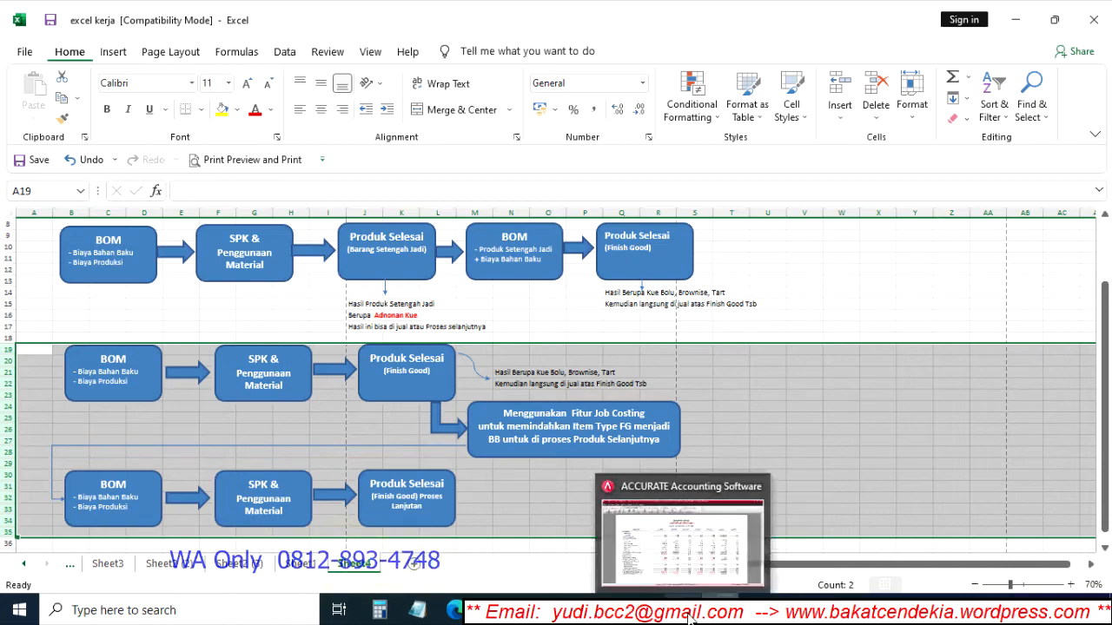
pyautogui.click(699, 552)
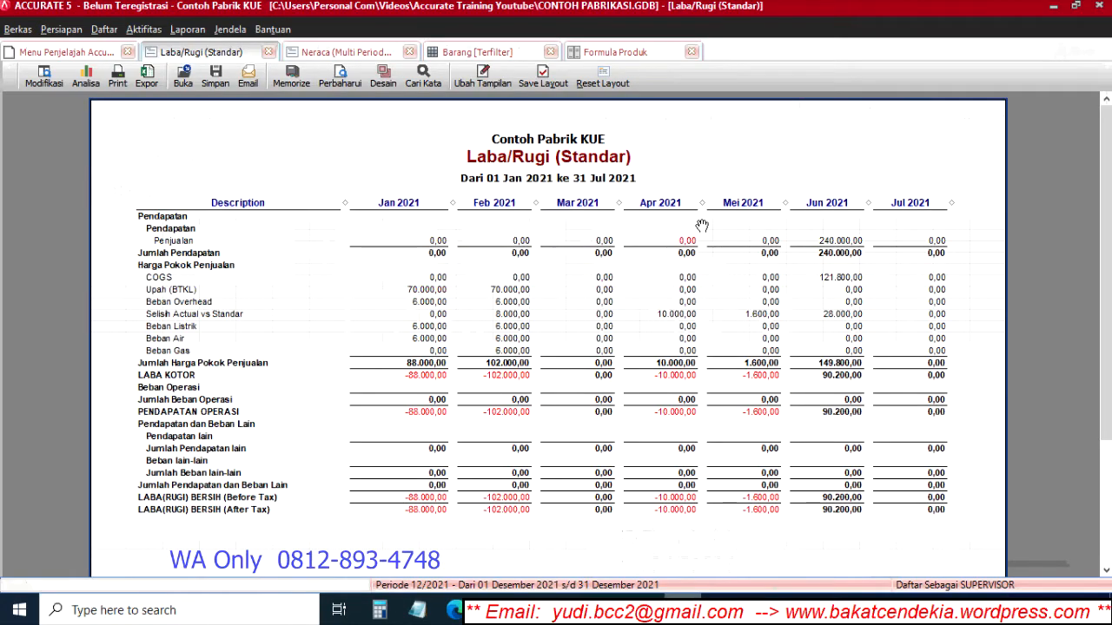
pyautogui.click(483, 53)
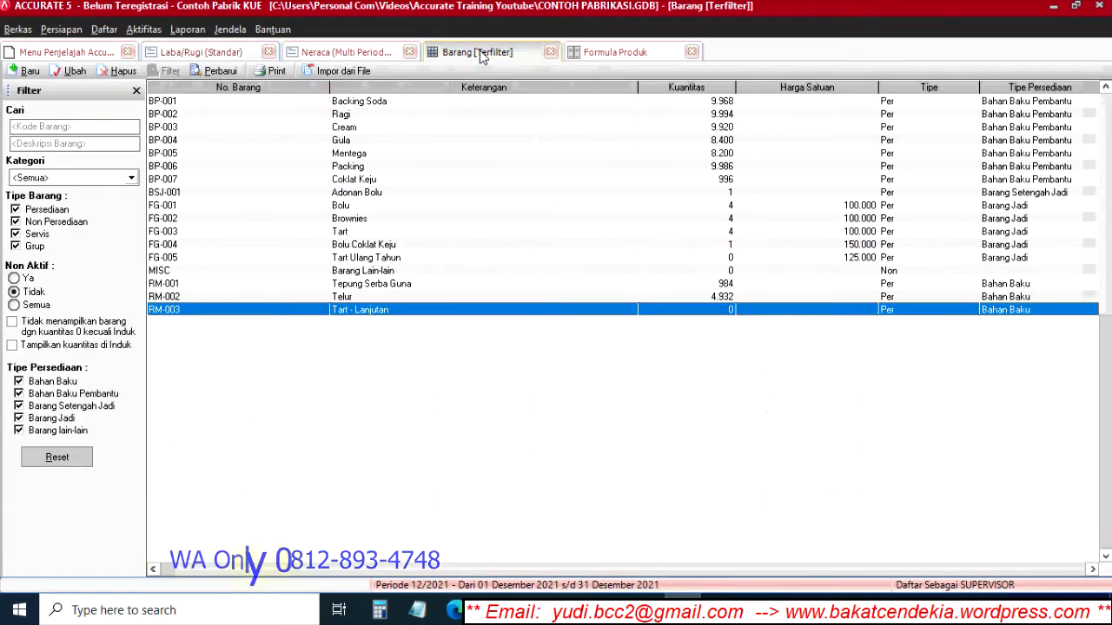
pyautogui.click(104, 29)
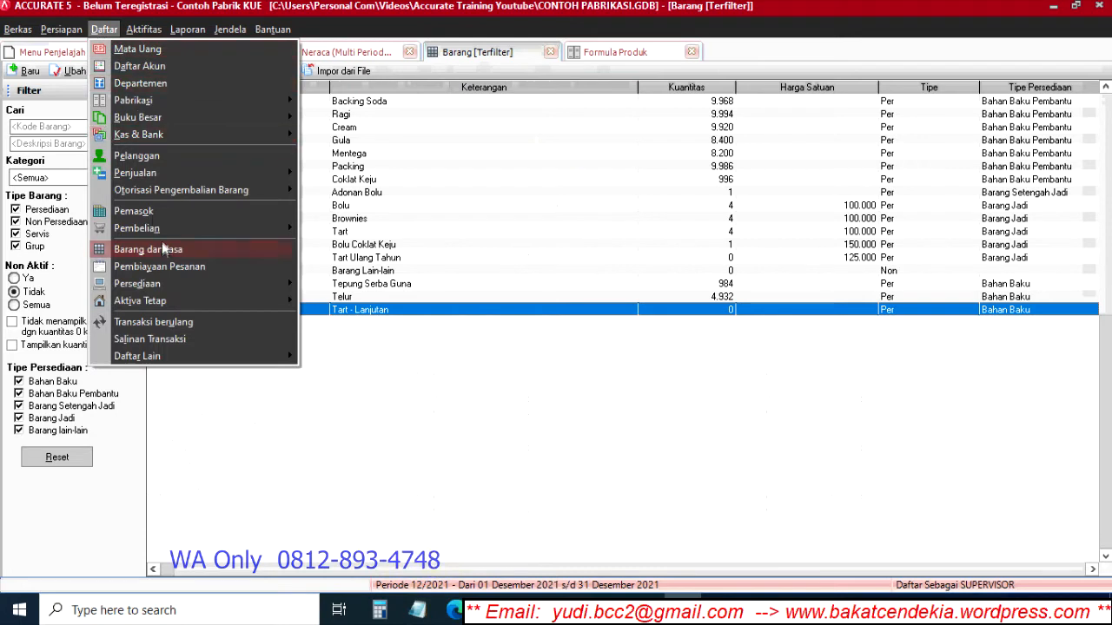
pyautogui.click(605, 409)
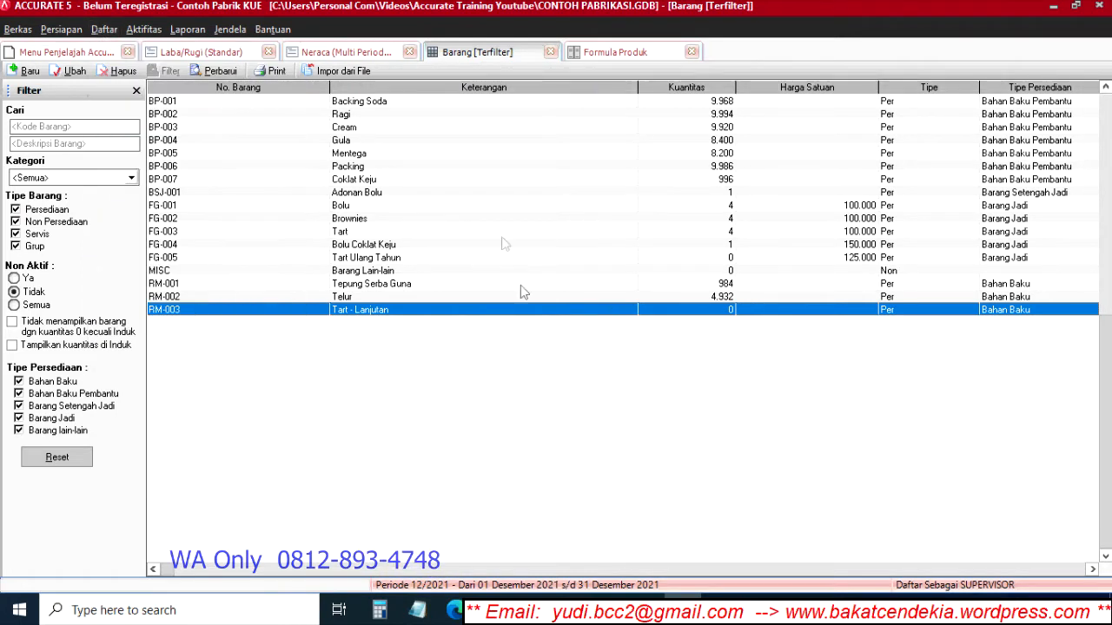
# Step: Check the finished goods Tart Ulang Tahun and Tart, and open and close the Tart Ulang Tahun item record
pyautogui.click(205, 260)
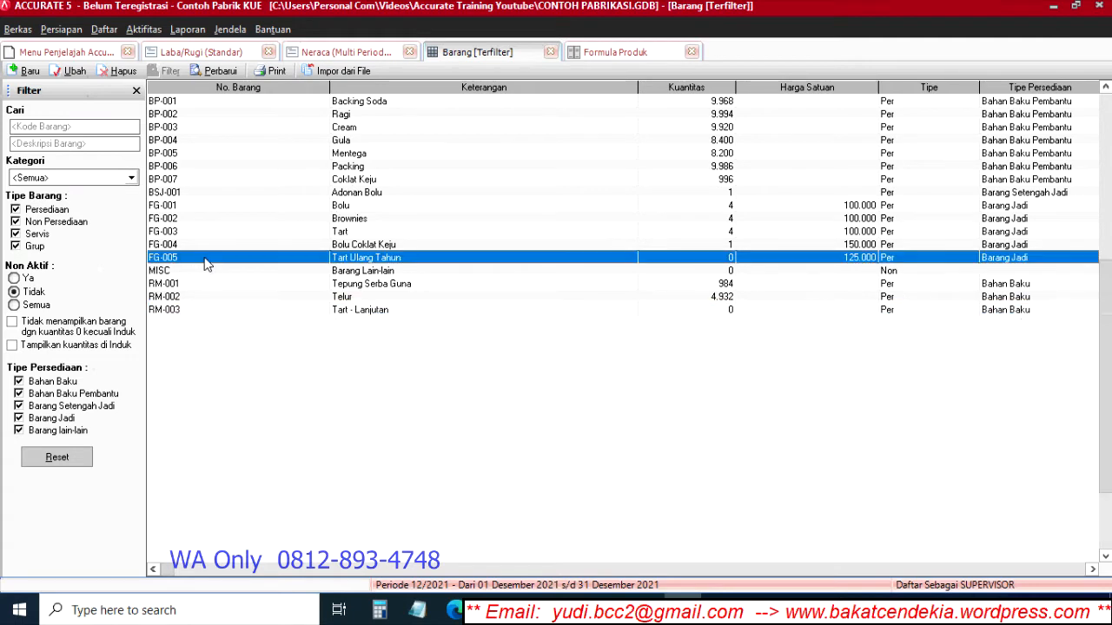
pyautogui.click(348, 233)
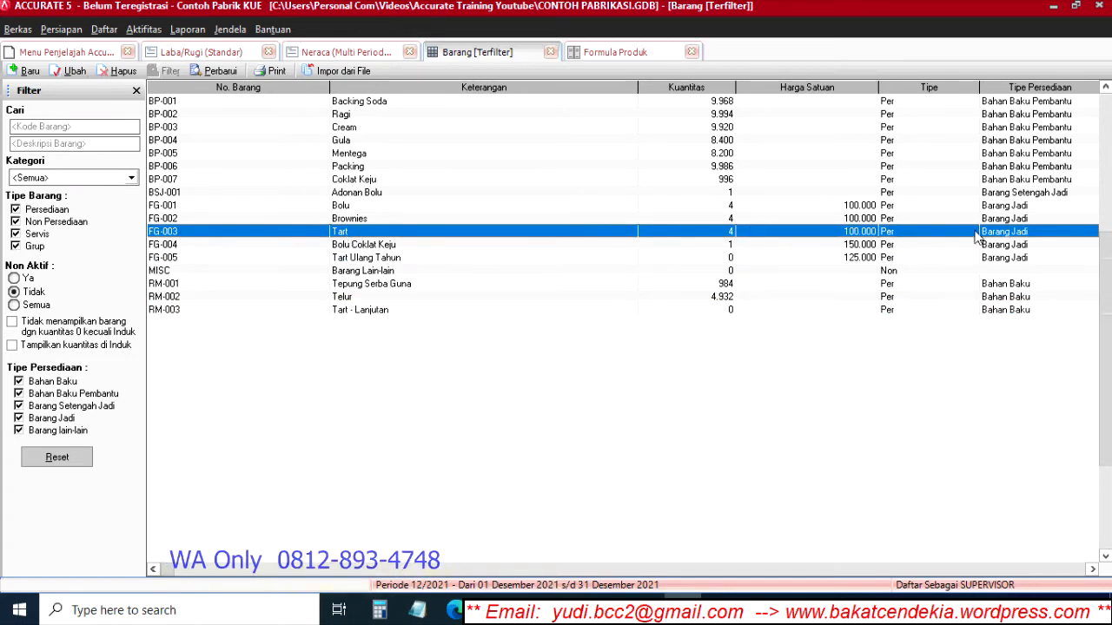
pyautogui.doubleClick(363, 260)
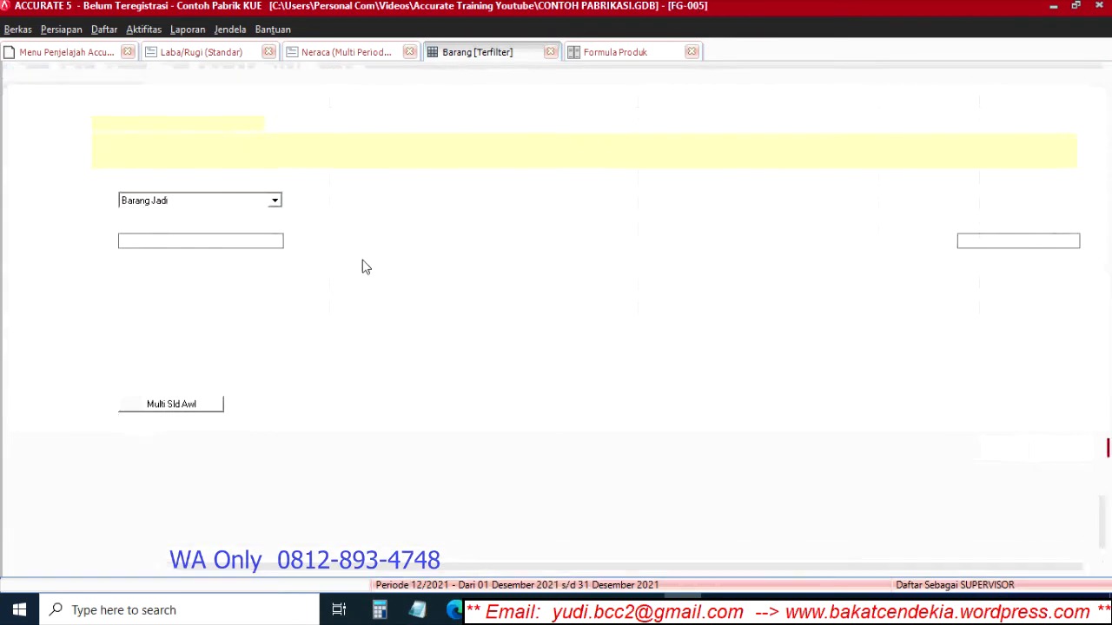
pyautogui.click(832, 53)
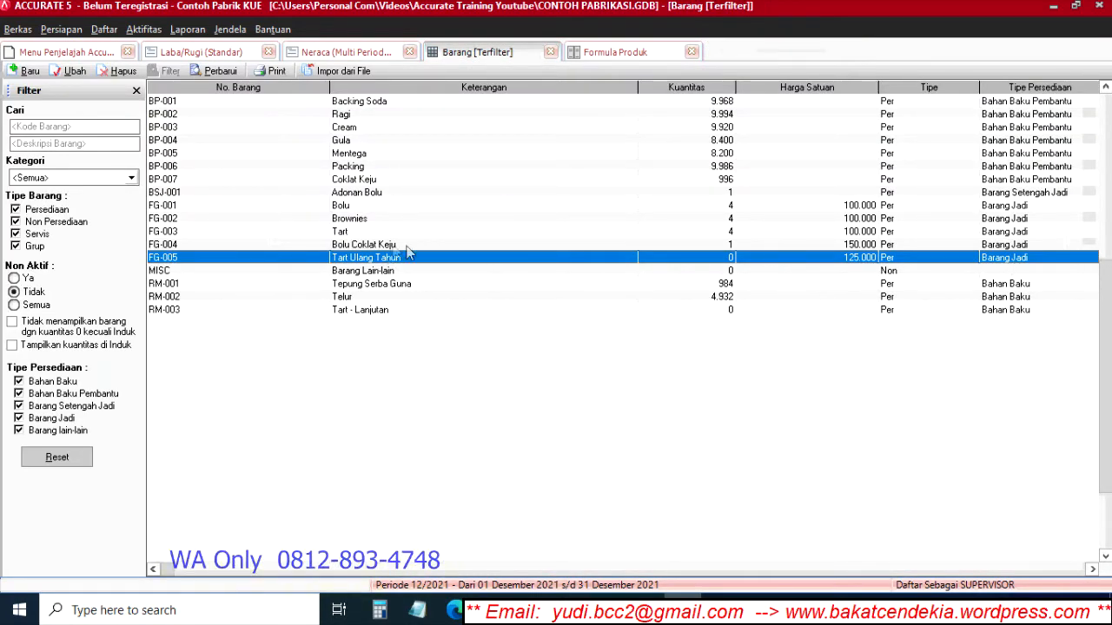
# Step: Compare the inventory types of Tart, Tart - Lanjutan and Tart Ulang Tahun in the goods list
pyautogui.click(365, 233)
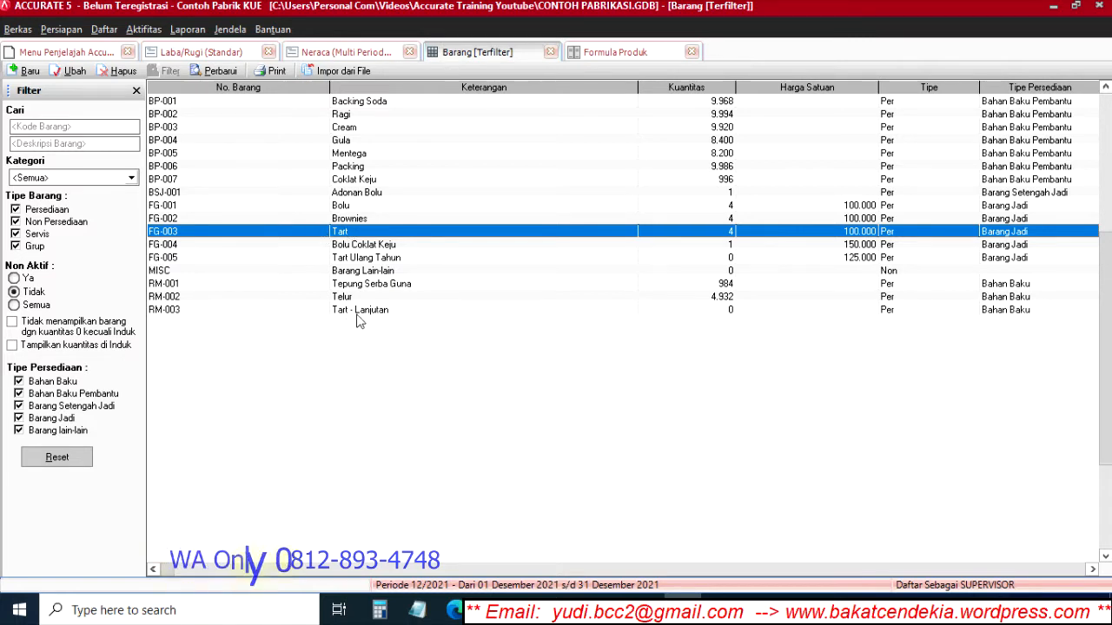
pyautogui.click(1017, 311)
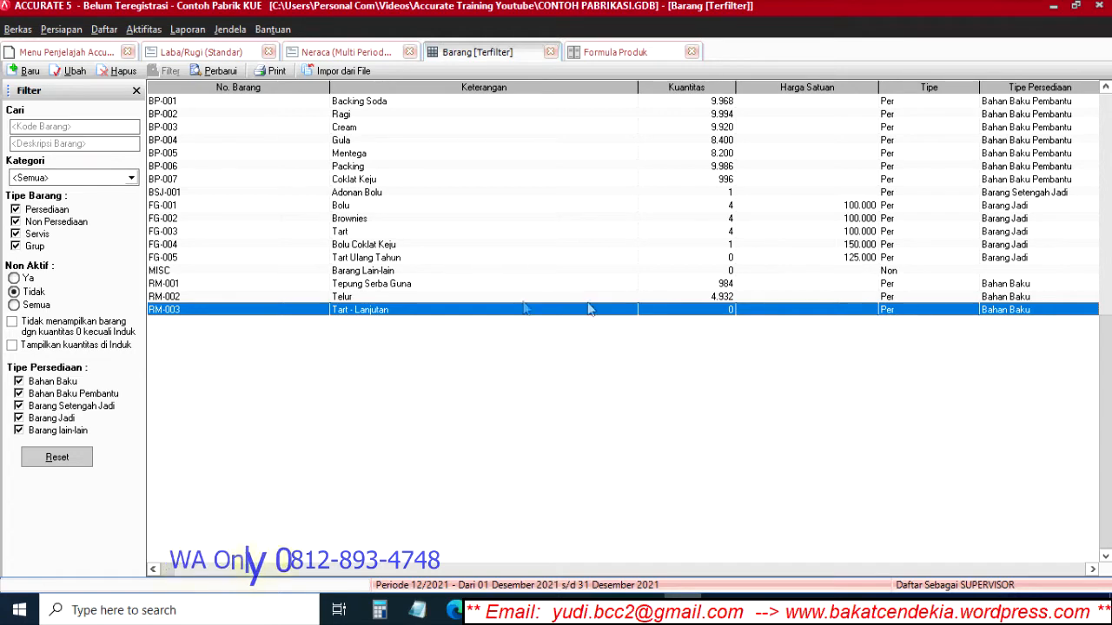
pyautogui.click(353, 260)
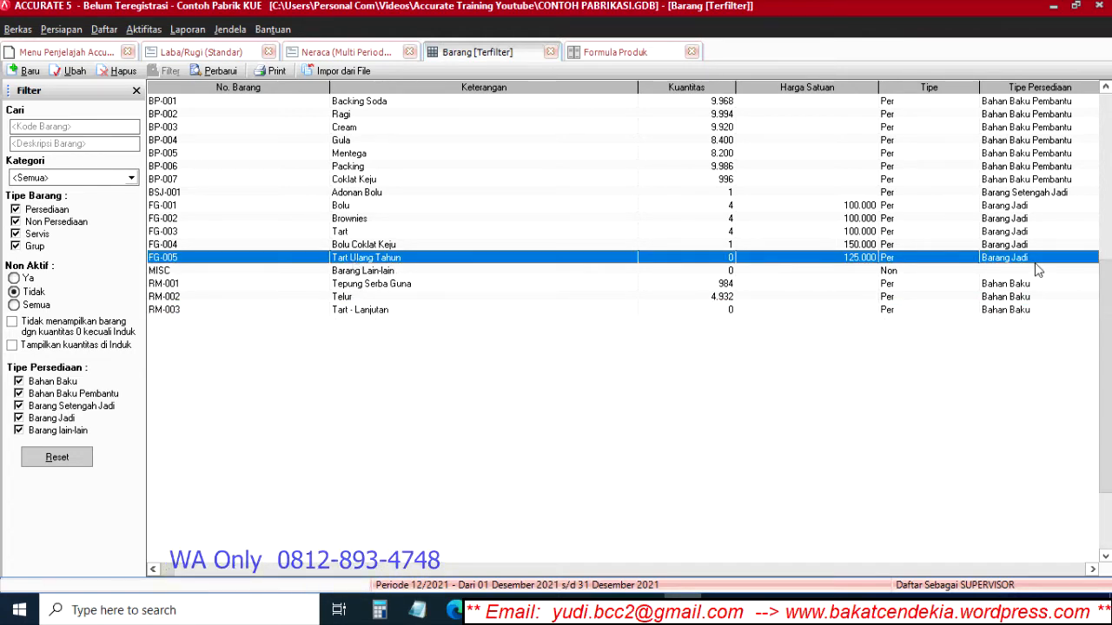
# Step: Check Tart in the goods list, open and close the Tart - Lanjutan item record, and return to Tart Ulang Tahun
pyautogui.click(354, 233)
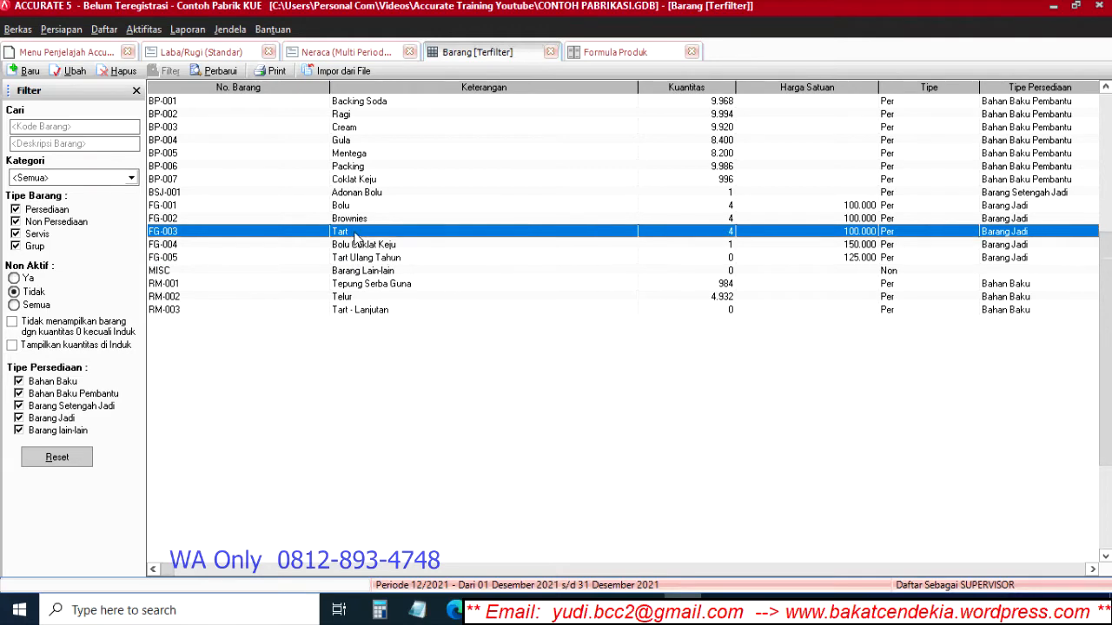
pyautogui.doubleClick(355, 311)
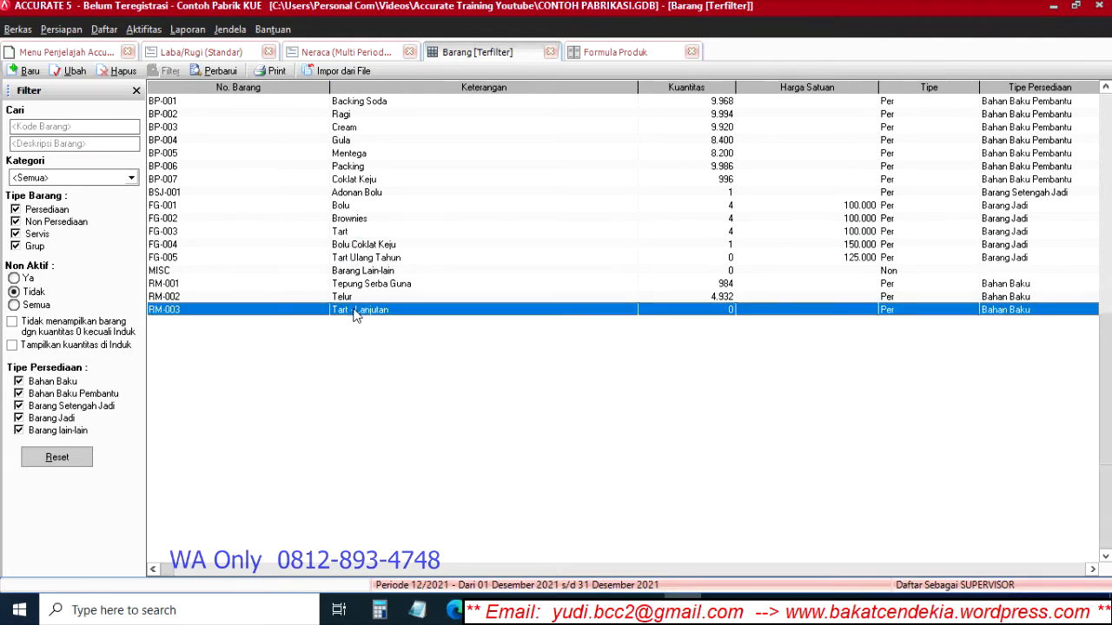
pyautogui.click(832, 53)
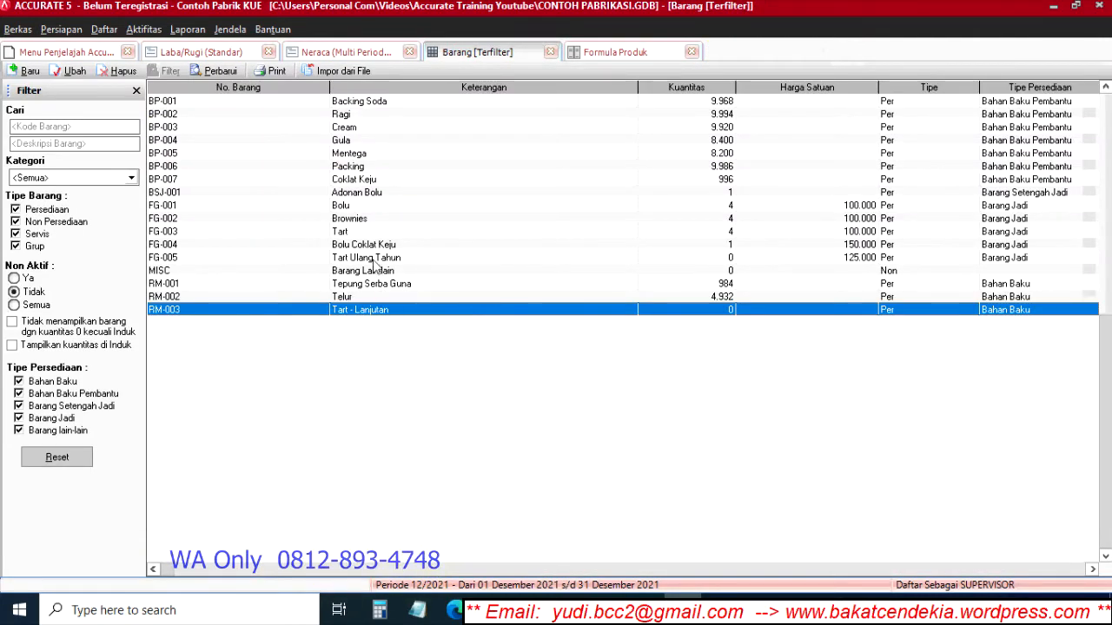
pyautogui.click(375, 263)
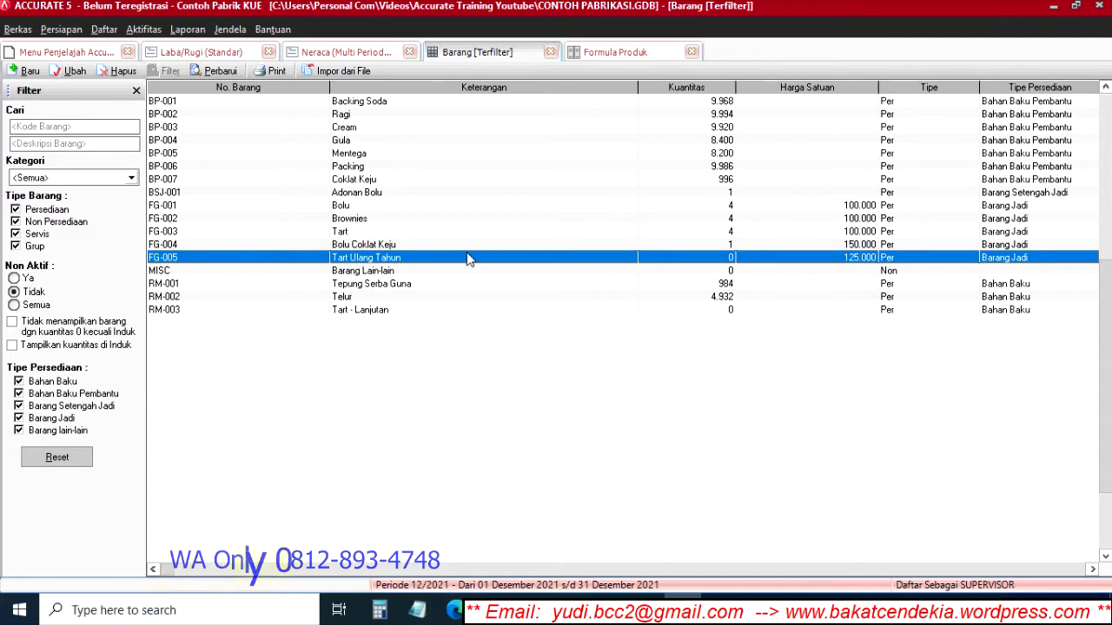
# Step: Open formula 1005, Tart Ulang Tahun, from the Formula Produk list and check the cost of its Tart - Lanjutan material
pyautogui.click(618, 57)
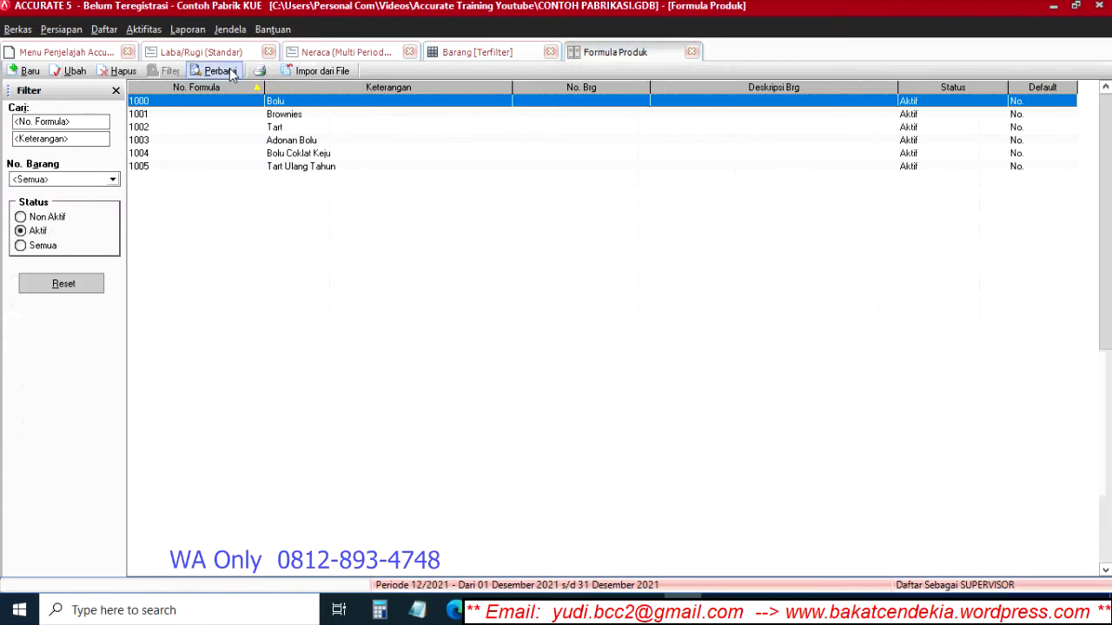
pyautogui.click(298, 170)
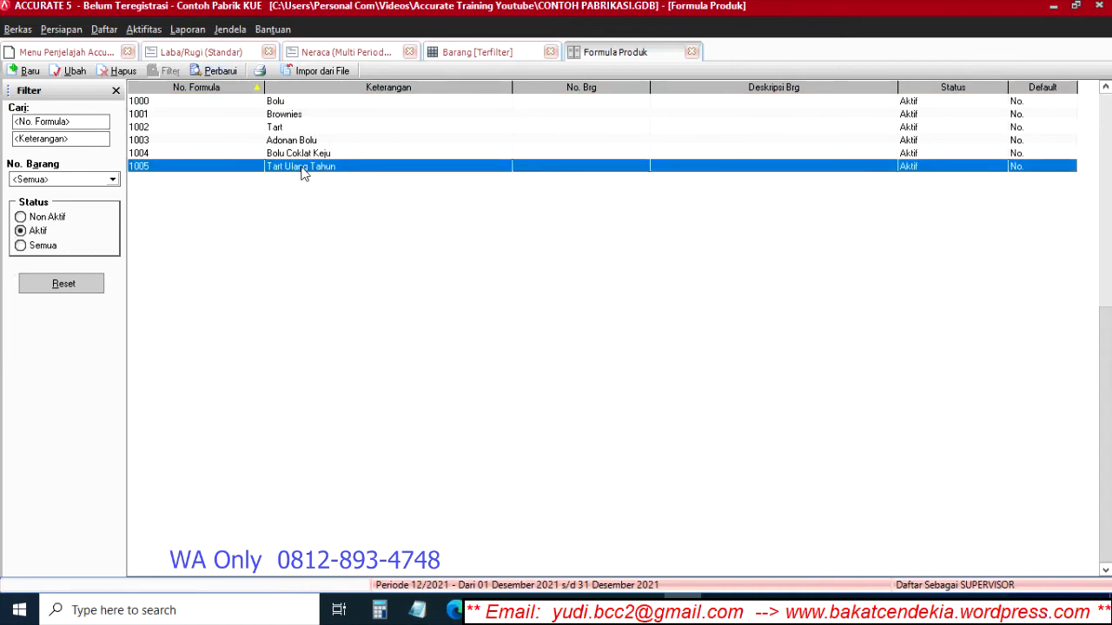
pyautogui.doubleClick(303, 169)
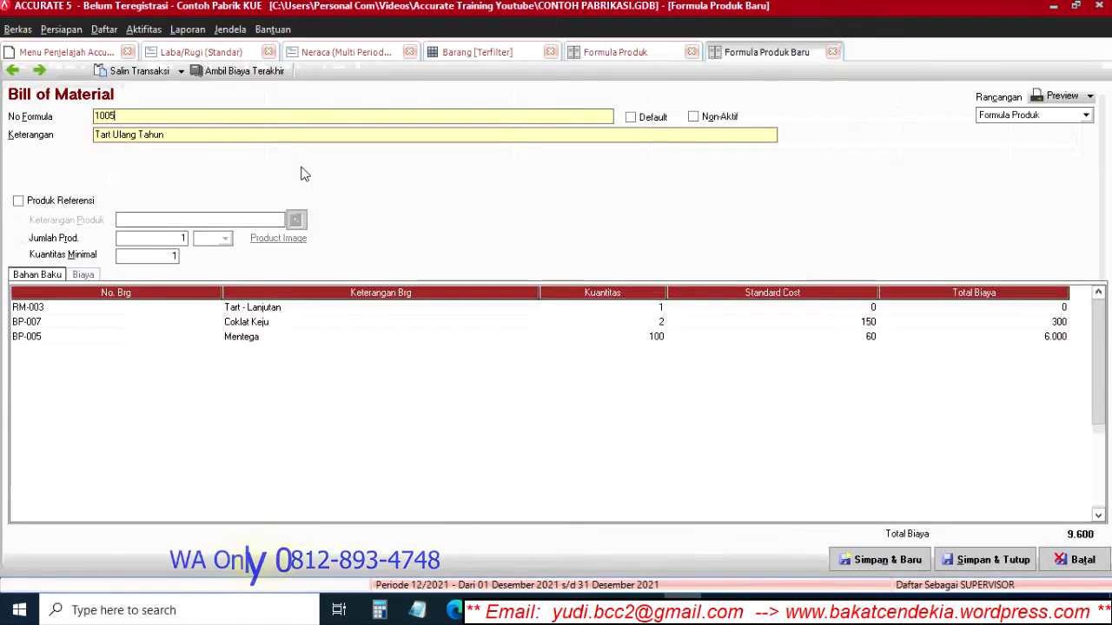
pyautogui.click(270, 312)
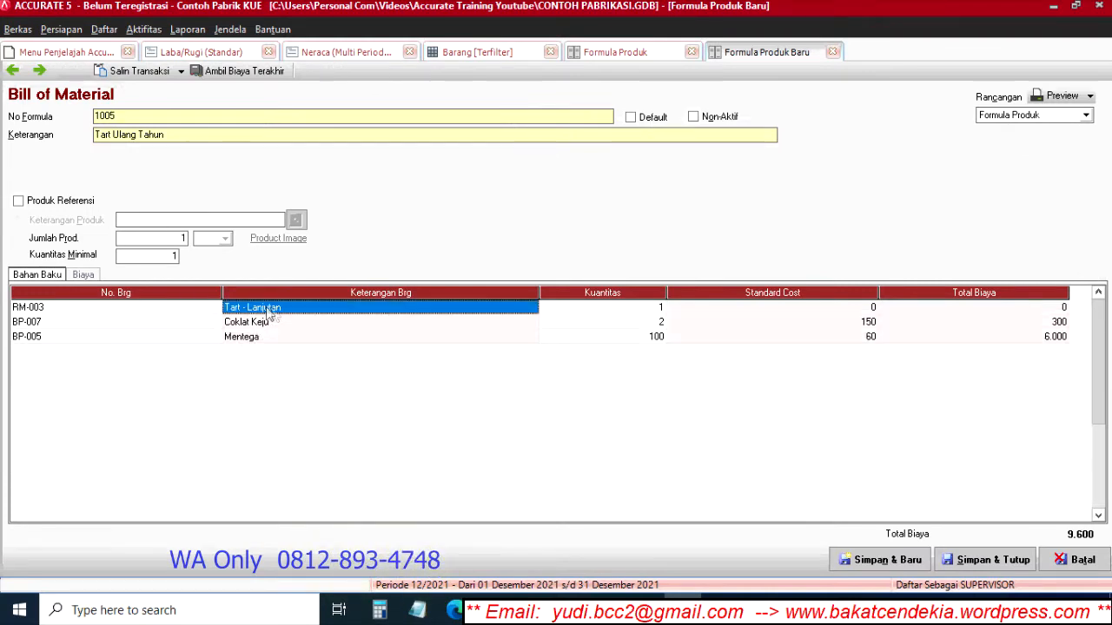
pyautogui.click(863, 310)
pyautogui.click(986, 308)
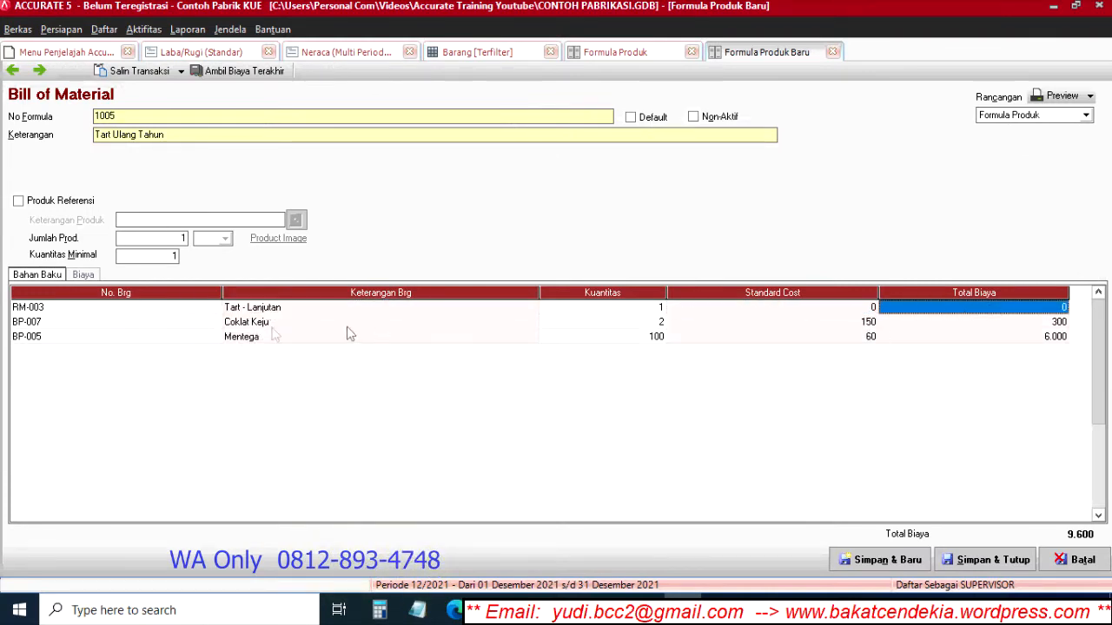
# Step: Review the formula's Coklat Keju and Mentega materials and its Biaya entries, and close the formula
pyautogui.click(249, 323)
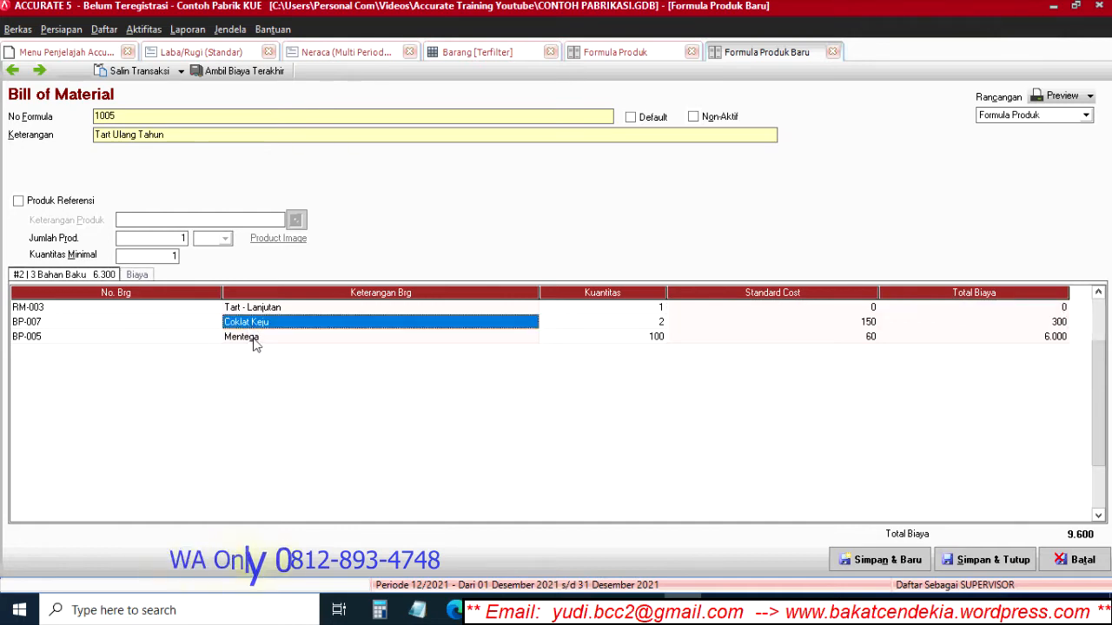
pyautogui.click(254, 340)
pyautogui.click(139, 276)
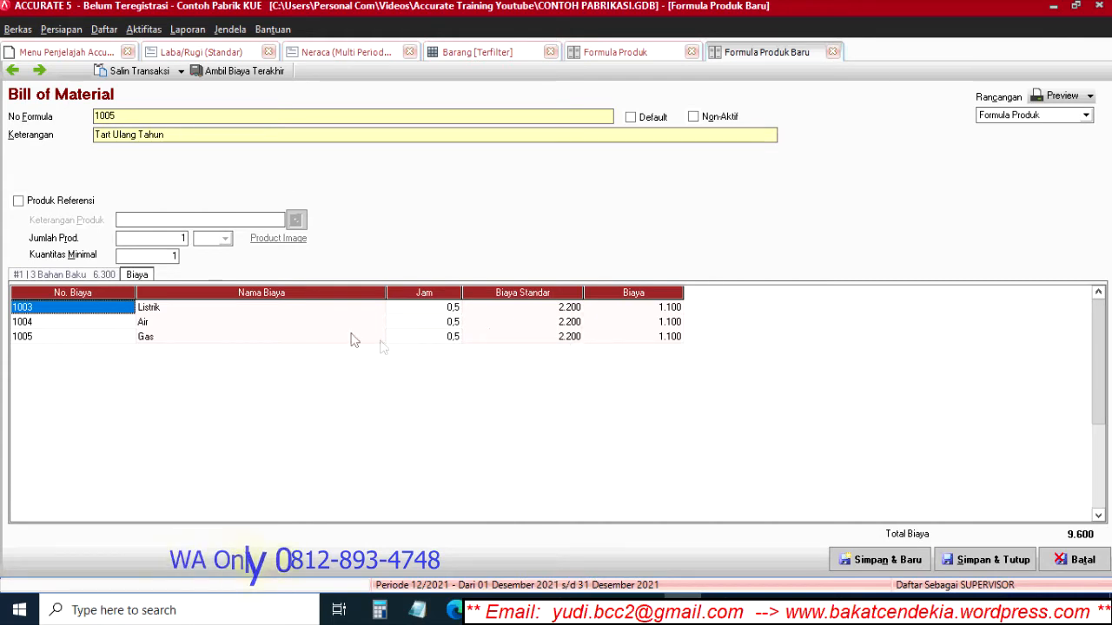
pyautogui.click(832, 51)
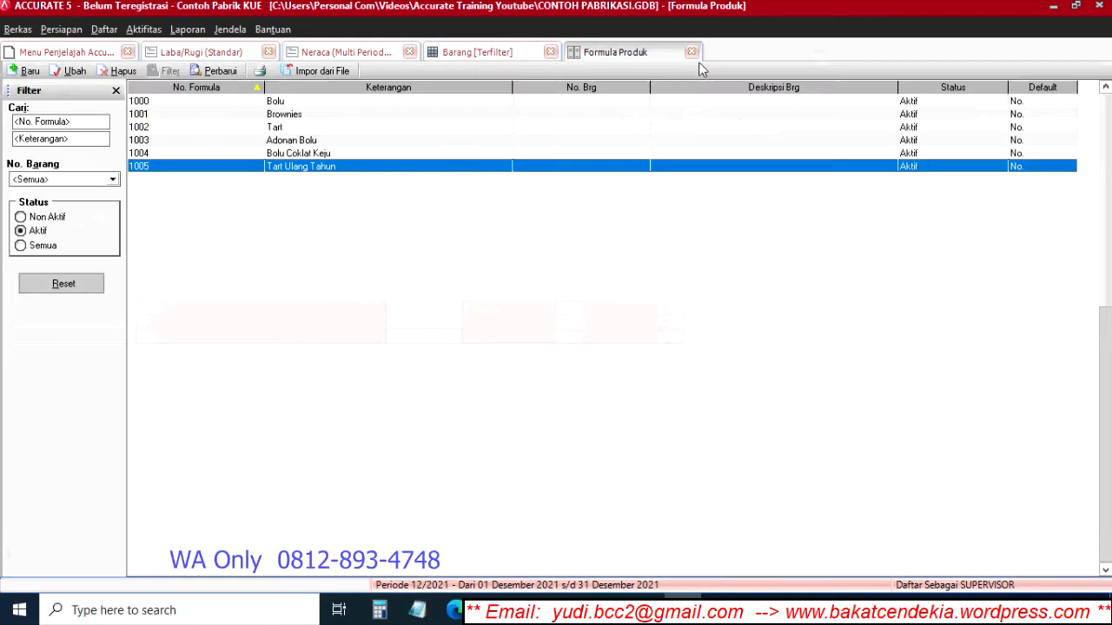
# Step: Return to the Barang list and look over the Pembiayaan Pesanan activities without opening one
pyautogui.click(480, 54)
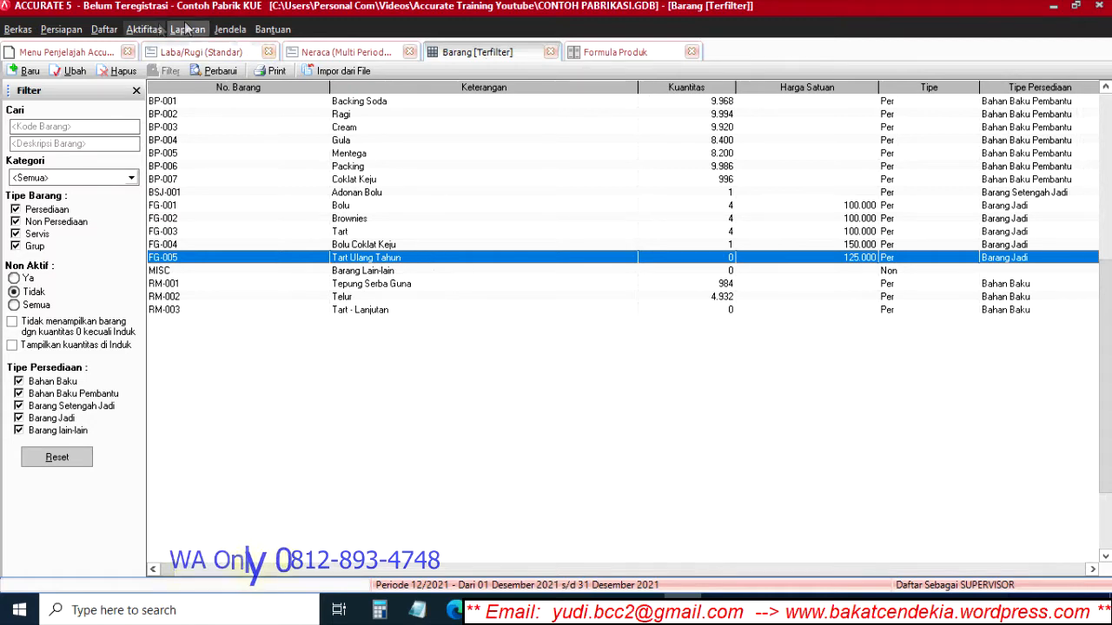
pyautogui.click(142, 32)
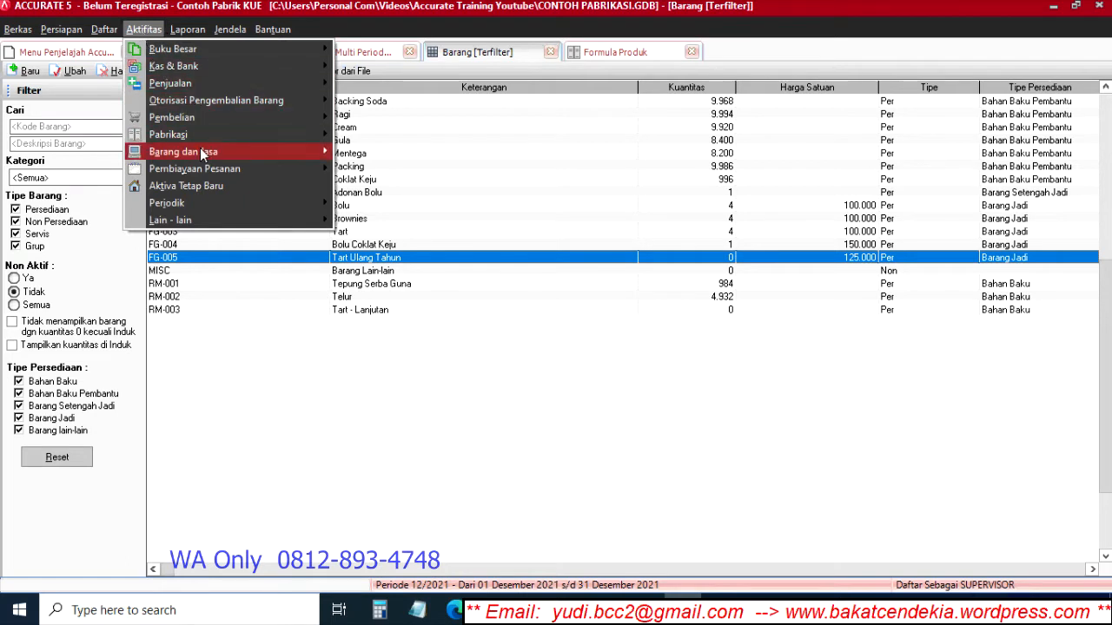
pyautogui.moveTo(206, 170)
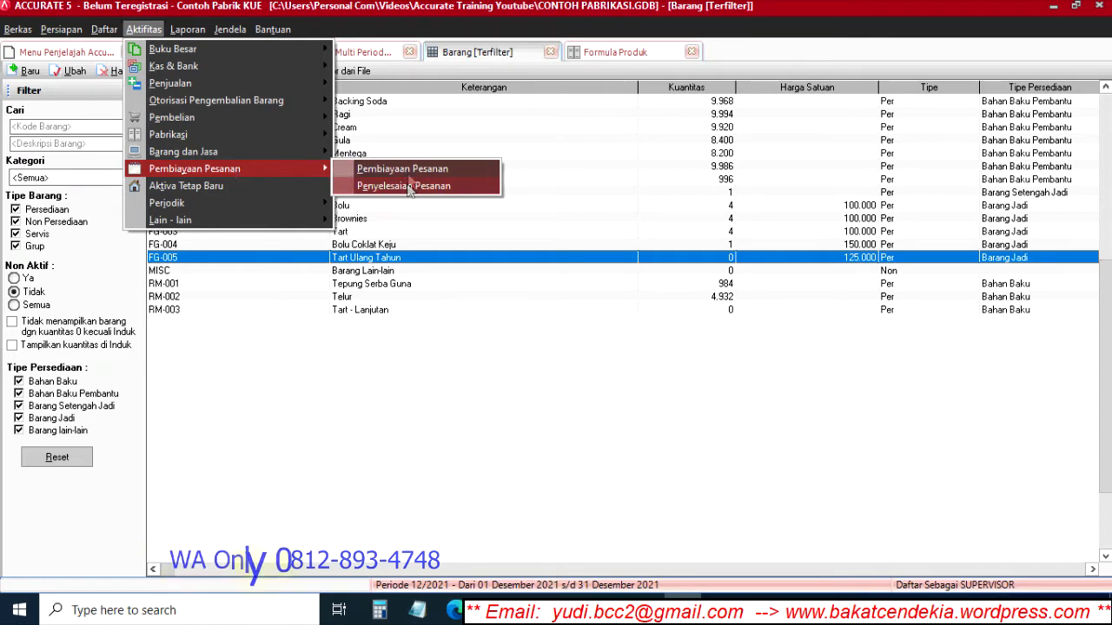
pyautogui.click(378, 339)
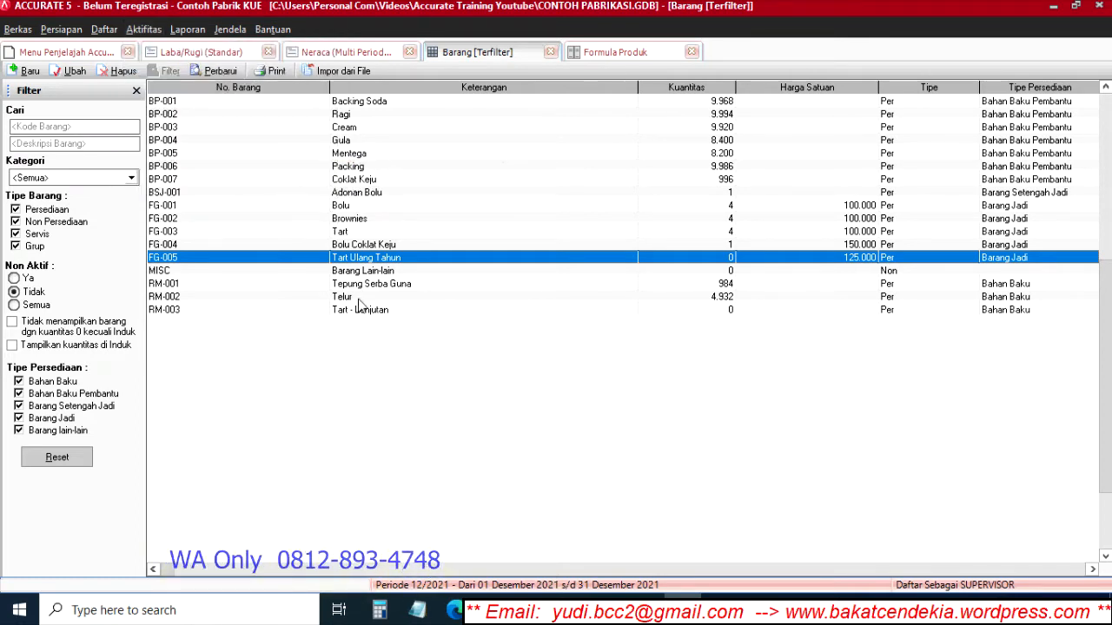
# Step: Trace the further processing from Tart through Tart - Lanjutan to Tart Ulang Tahun in the goods list
pyautogui.click(342, 232)
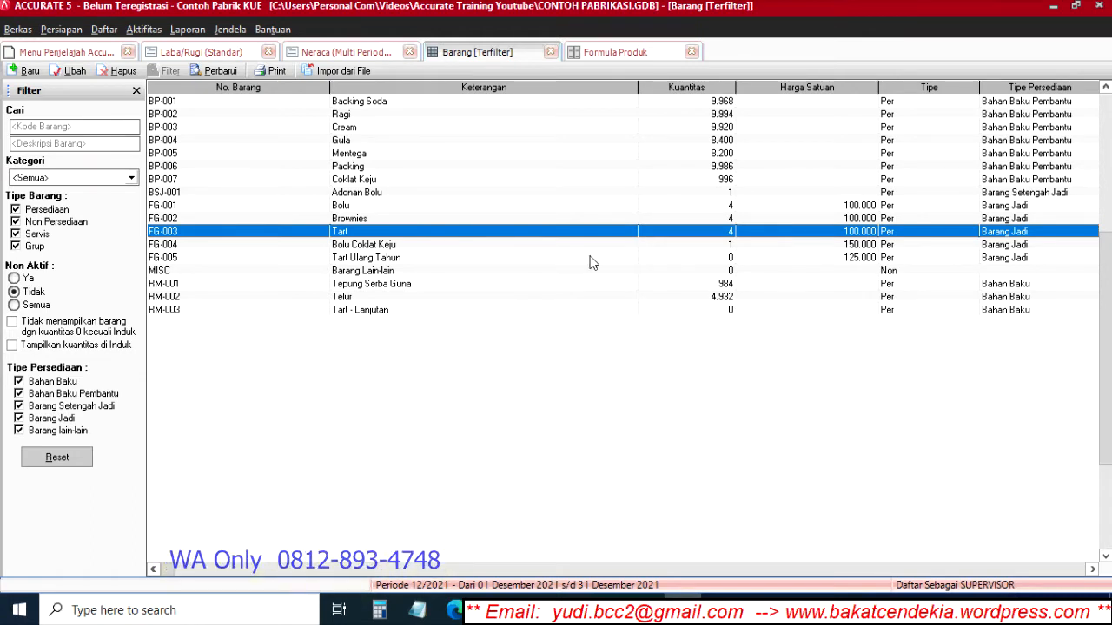
pyautogui.click(356, 311)
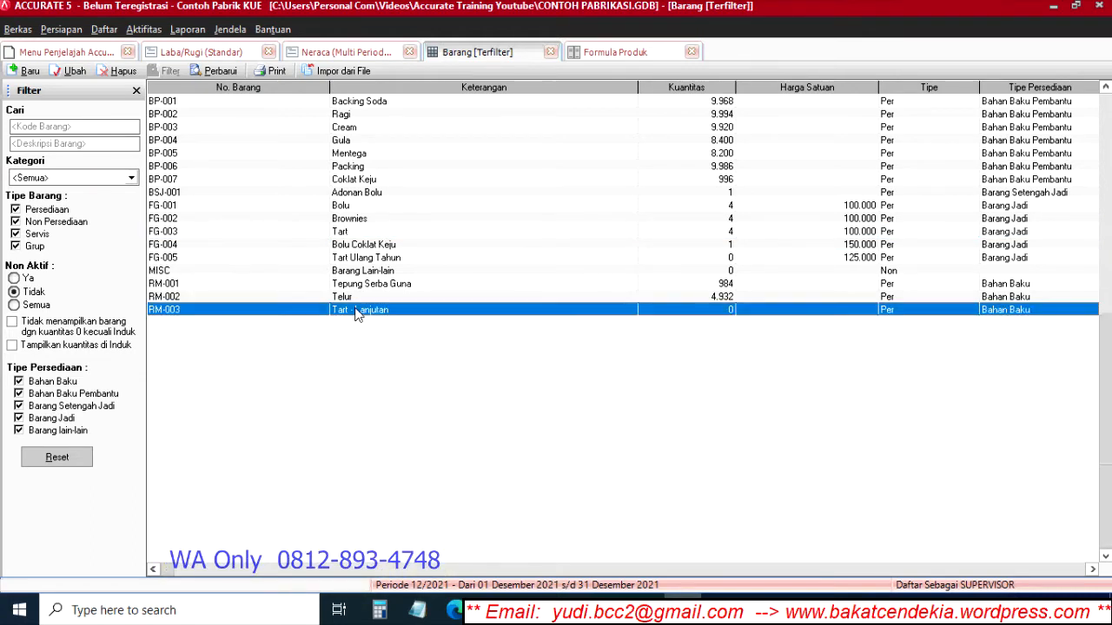
pyautogui.click(366, 259)
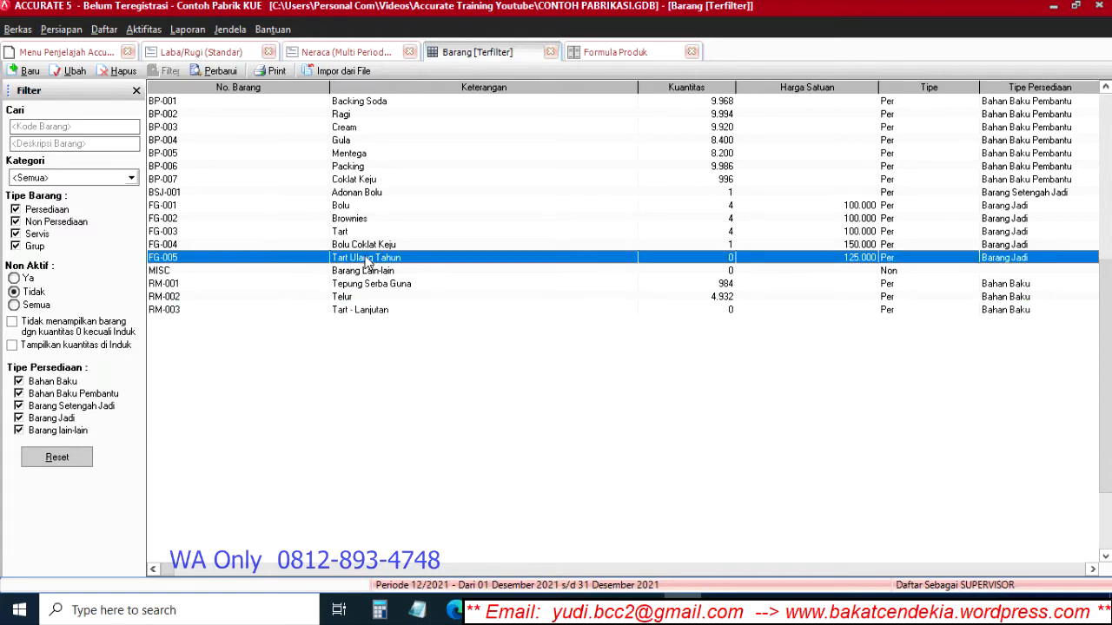
pyautogui.click(360, 232)
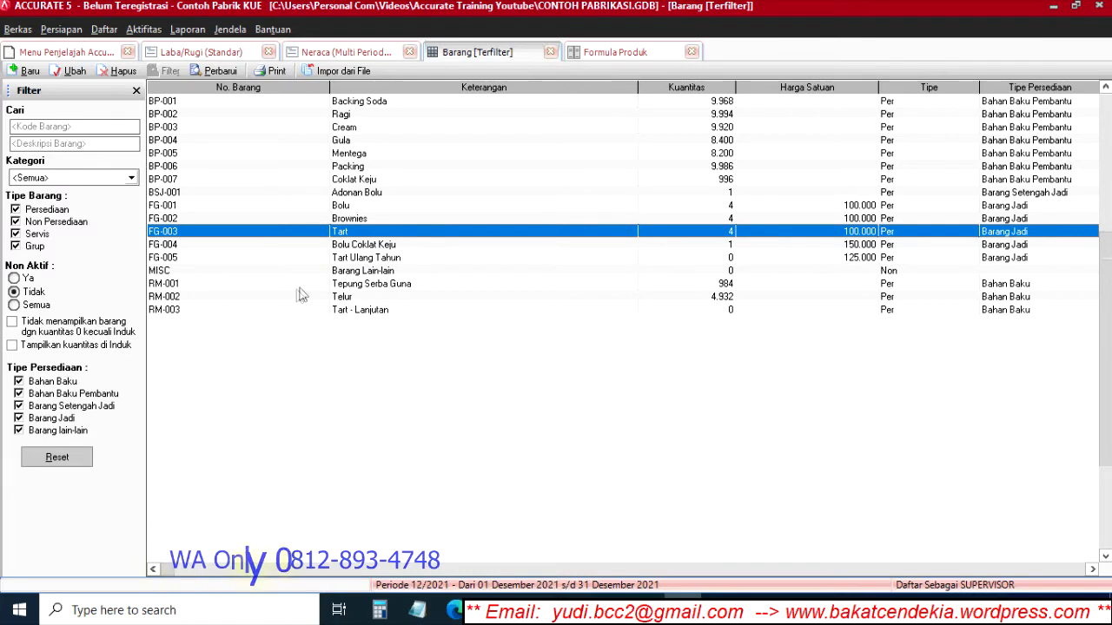
# Step: Create a new Pembiayaan Pesanan (Job Costing) entry and set its date to 01/07/2021
pyautogui.click(135, 31)
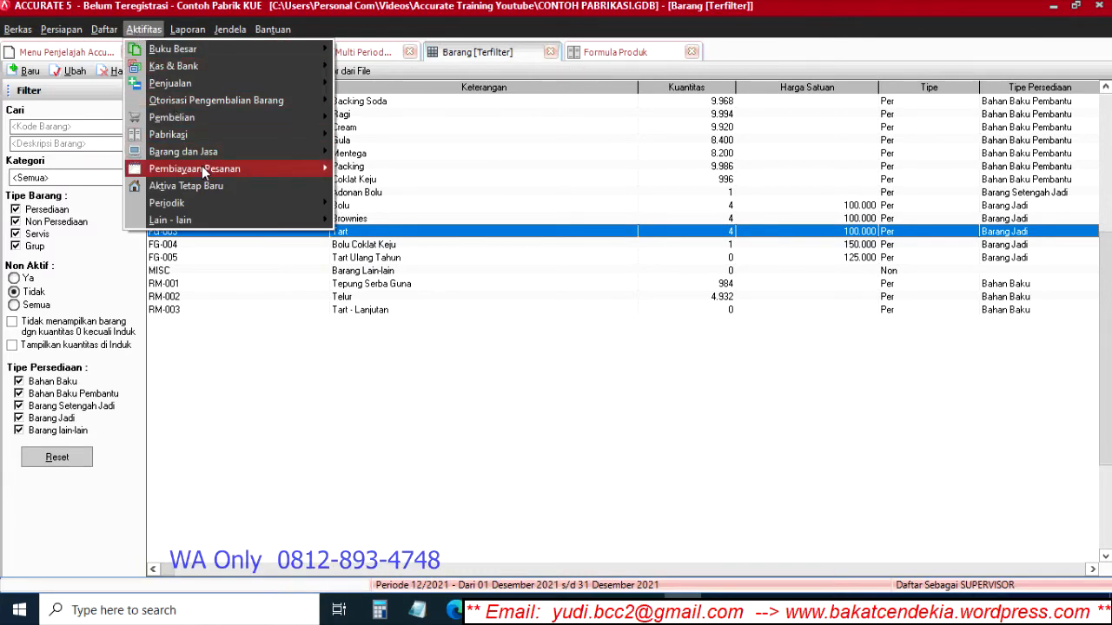
pyautogui.click(402, 171)
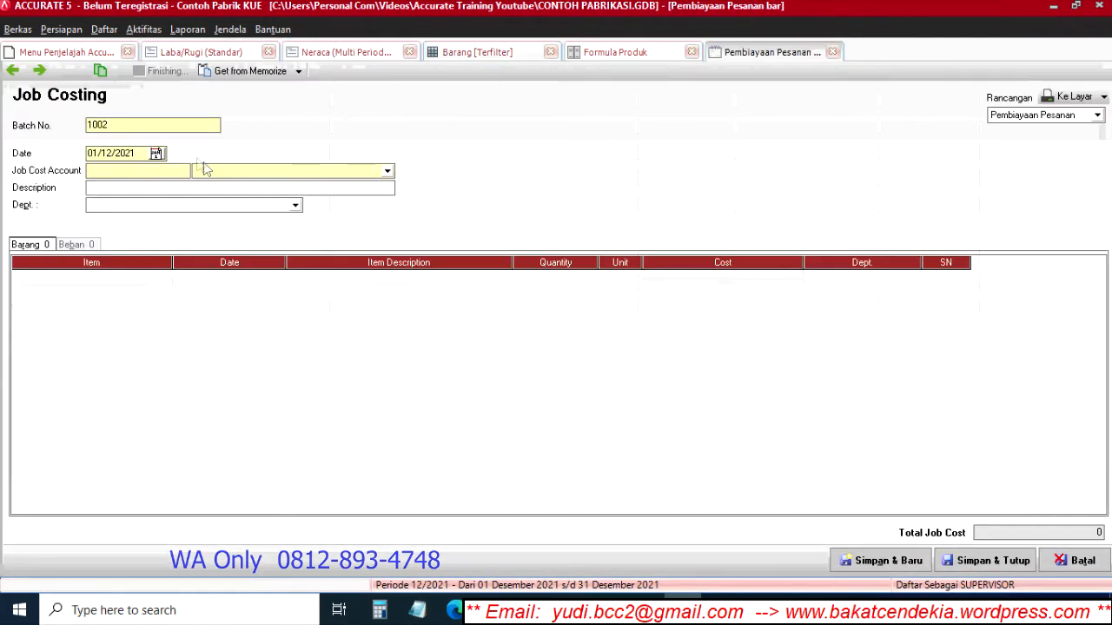
pyautogui.click(155, 153)
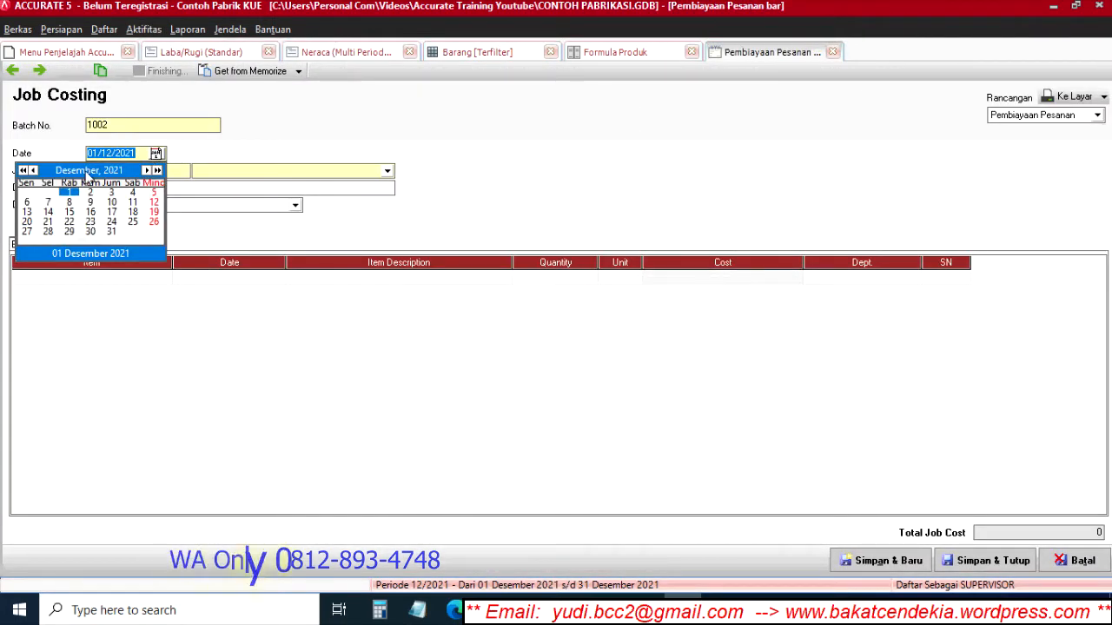
pyautogui.click(89, 172)
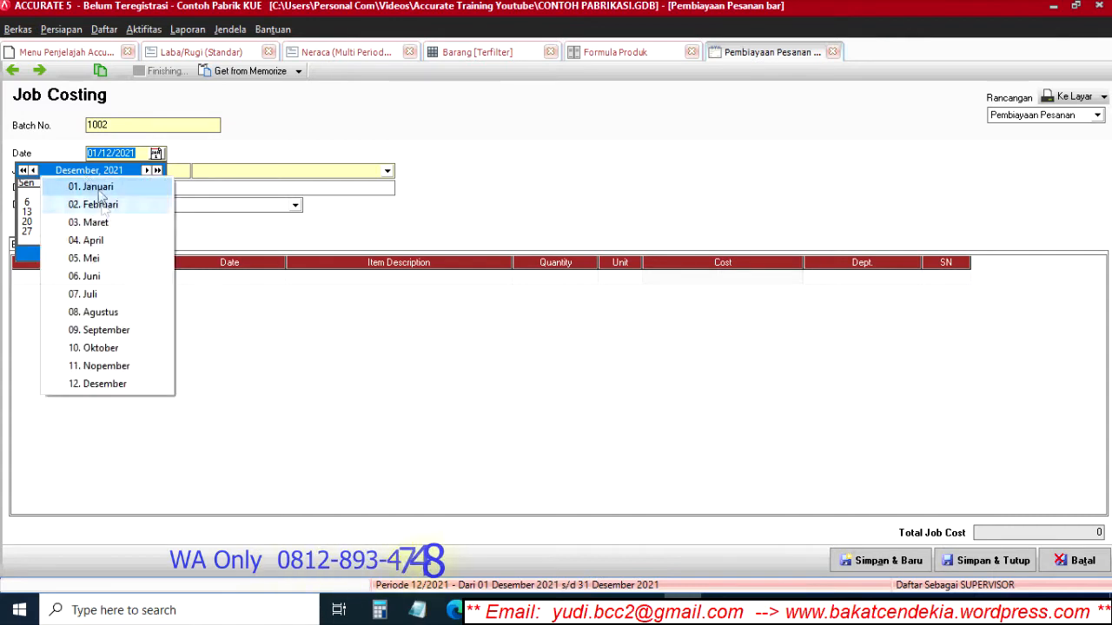
pyautogui.click(92, 294)
pyautogui.click(91, 194)
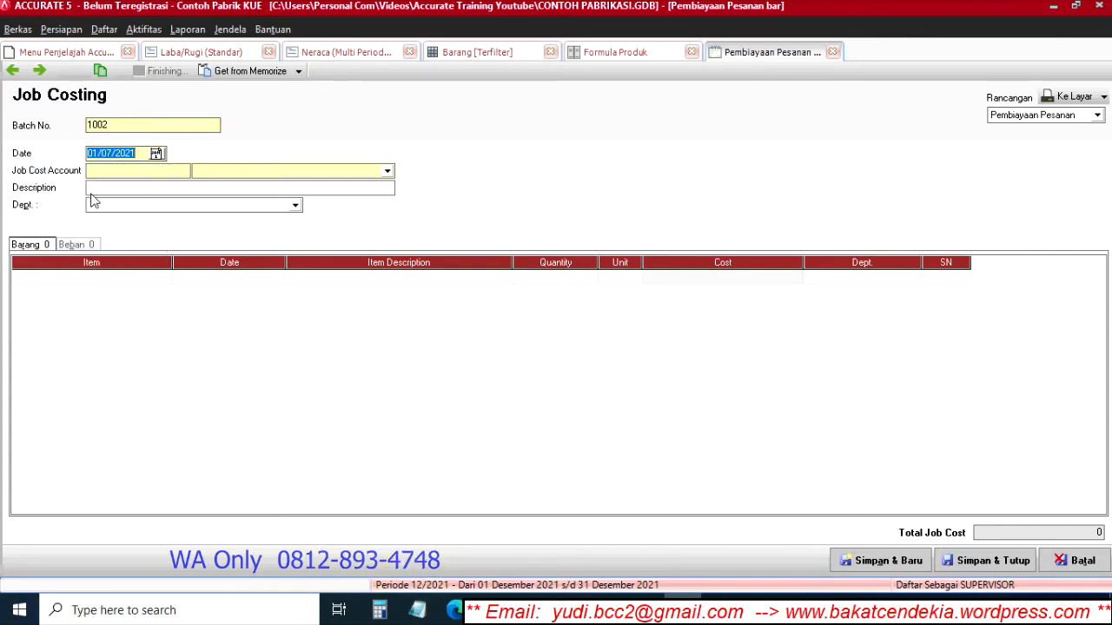
# Step: Try to assign WIP Transitory as the Job Cost Account of the new job costing entry
pyautogui.click(121, 171)
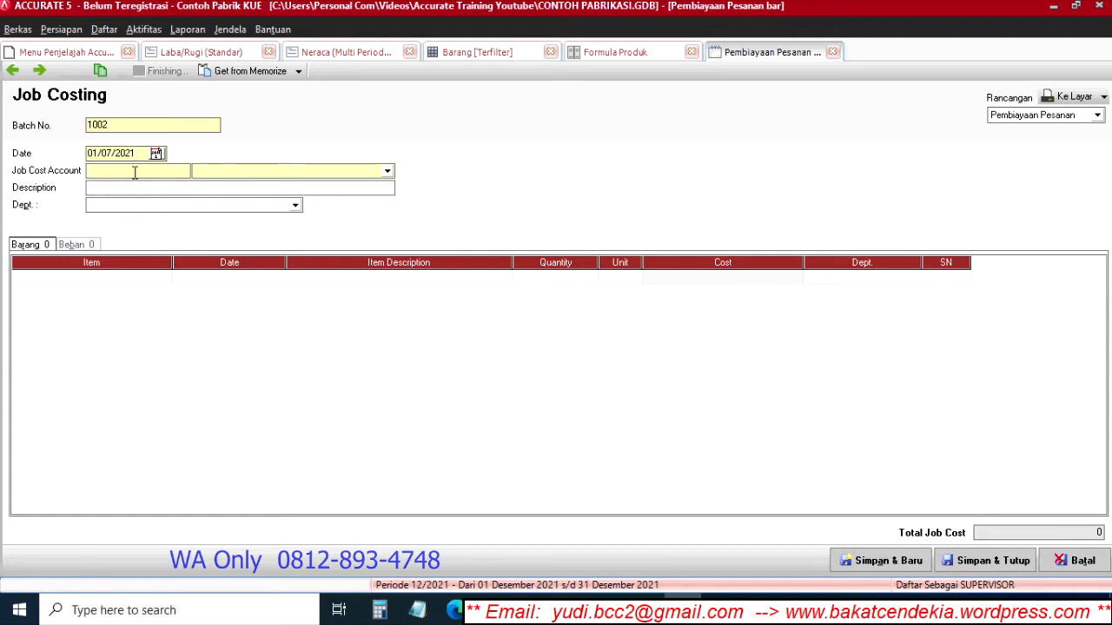
pyautogui.click(317, 176)
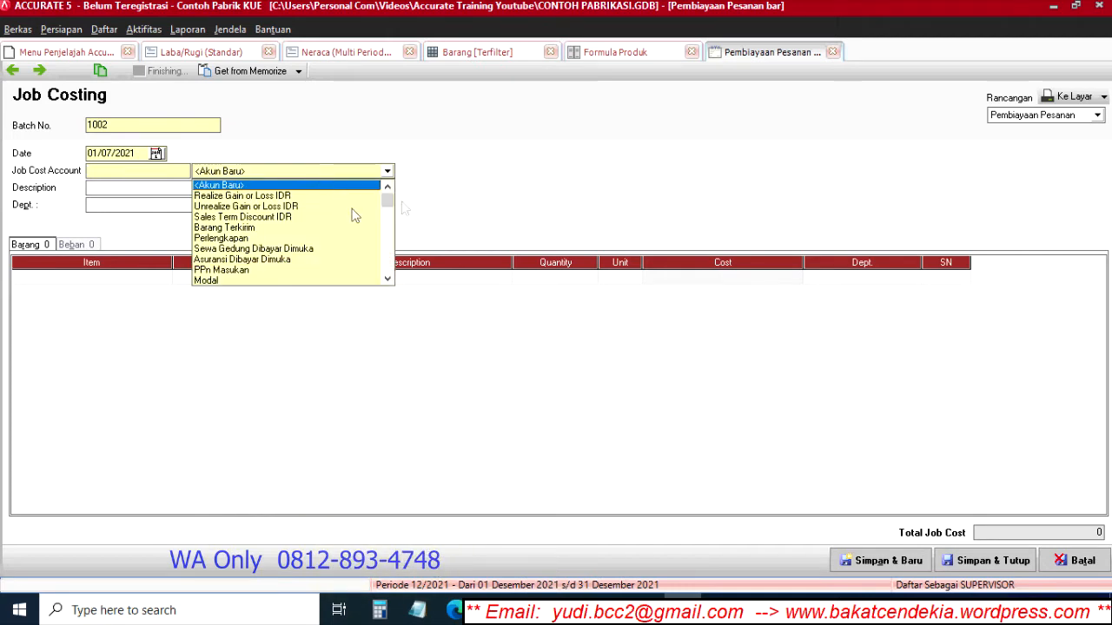
pyautogui.click(453, 198)
pyautogui.click(388, 172)
pyautogui.write('WIP')
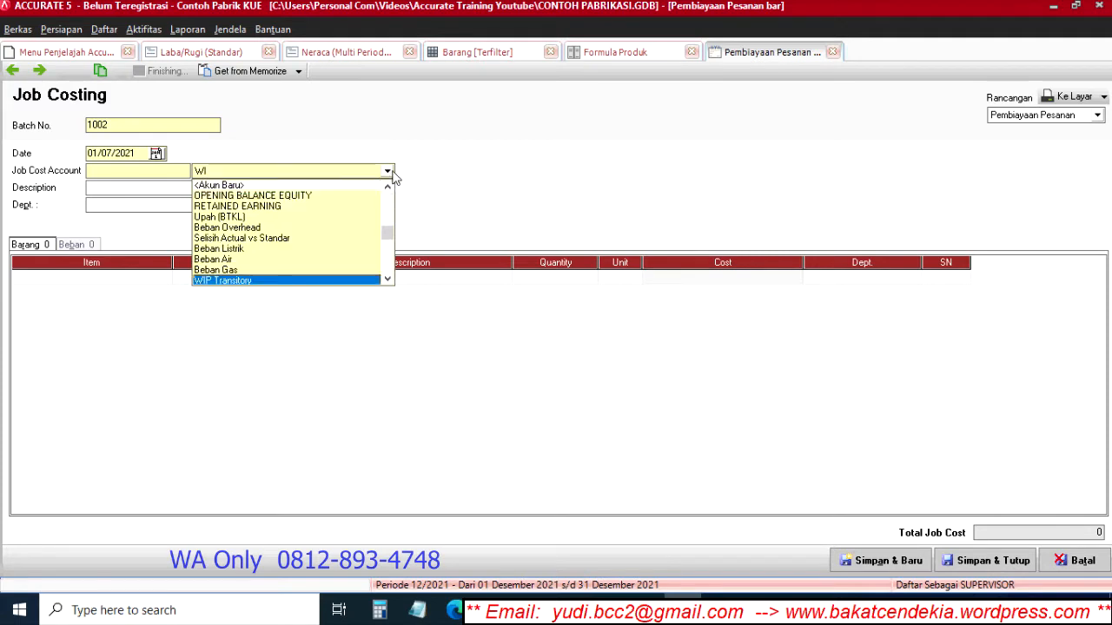
pyautogui.click(387, 280)
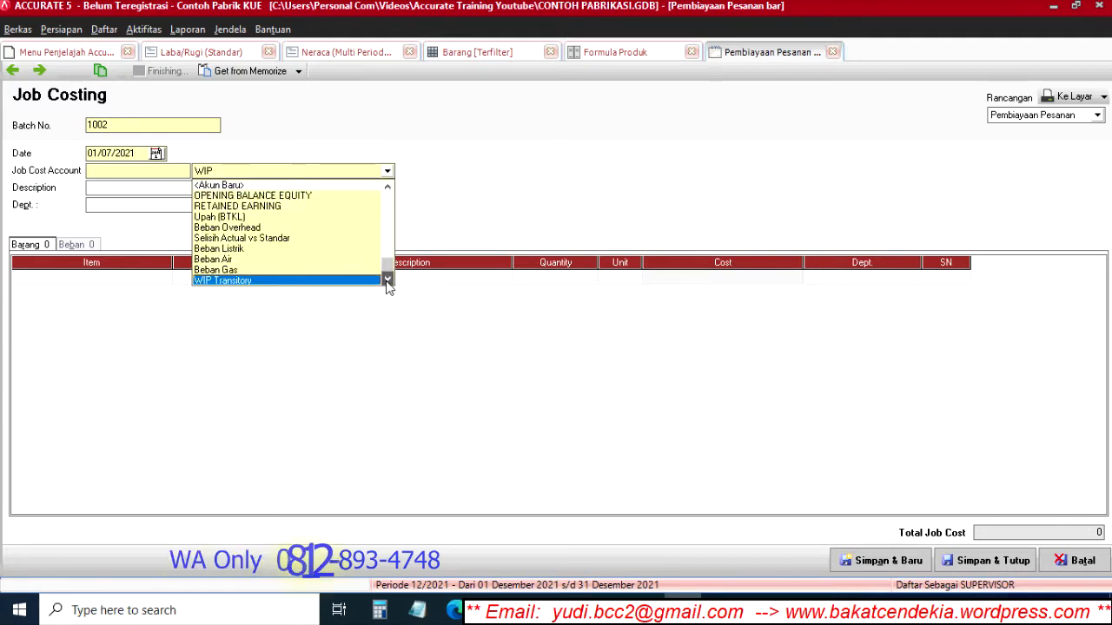
pyautogui.click(239, 281)
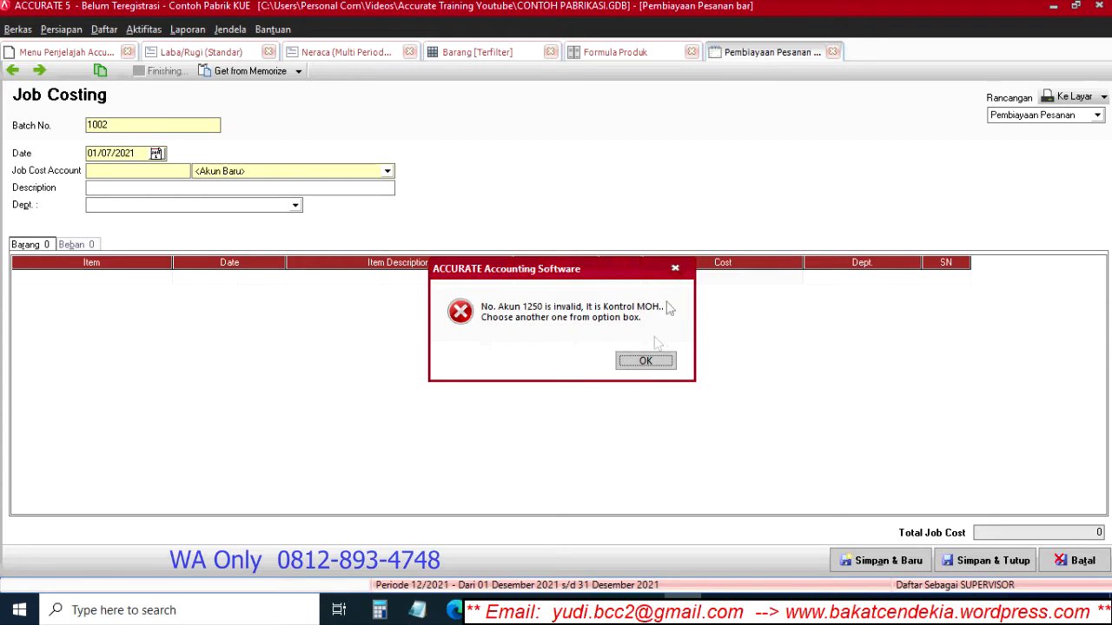
pyautogui.click(676, 269)
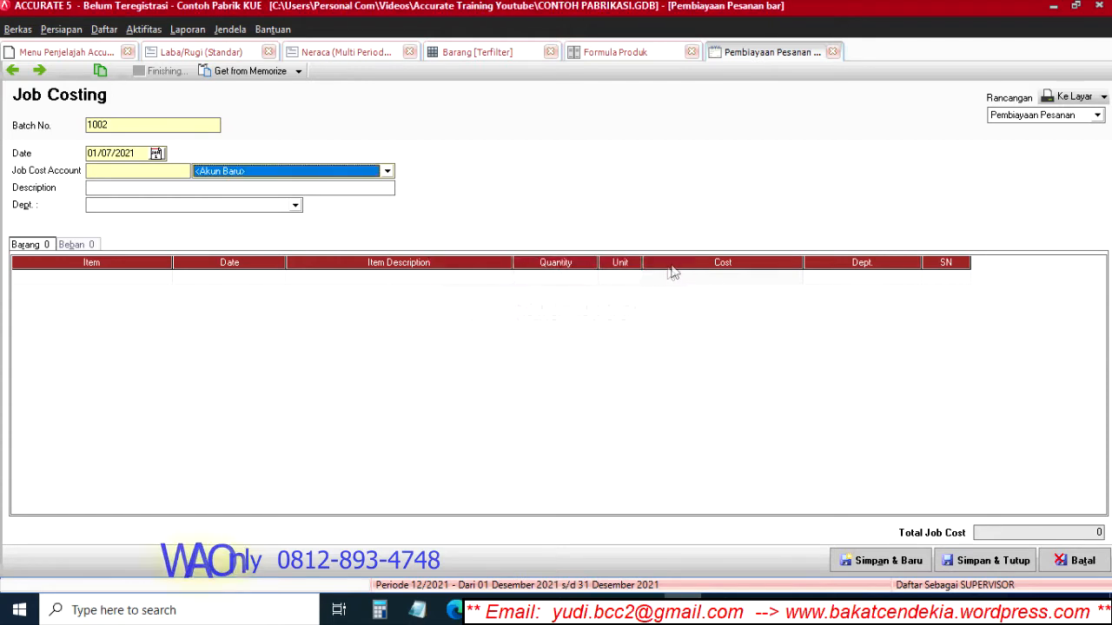
pyautogui.click(326, 172)
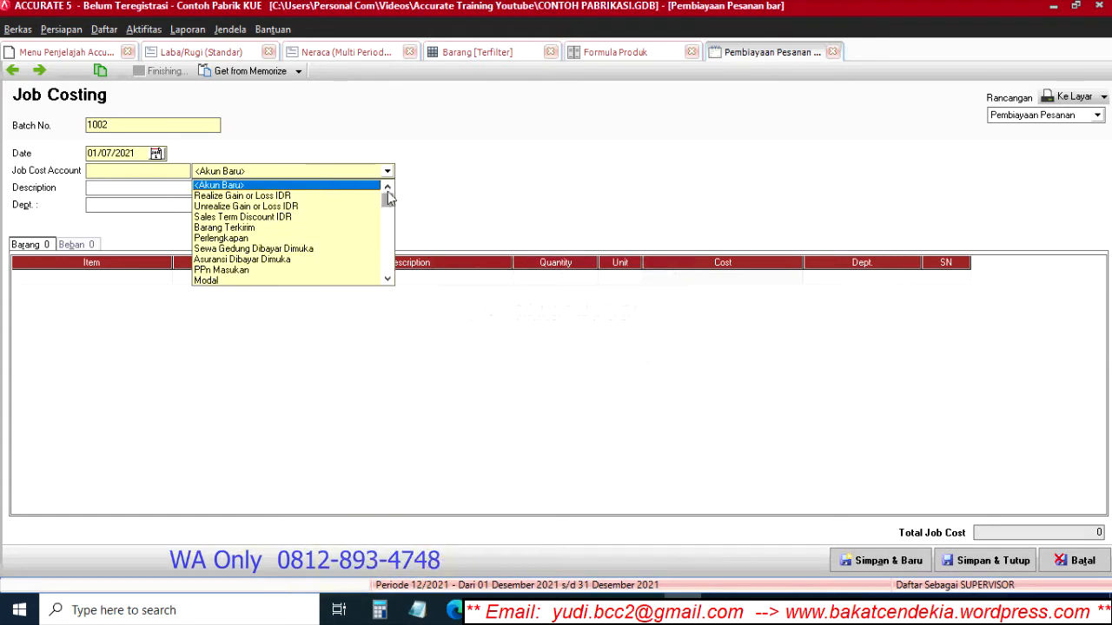
pyautogui.click(513, 158)
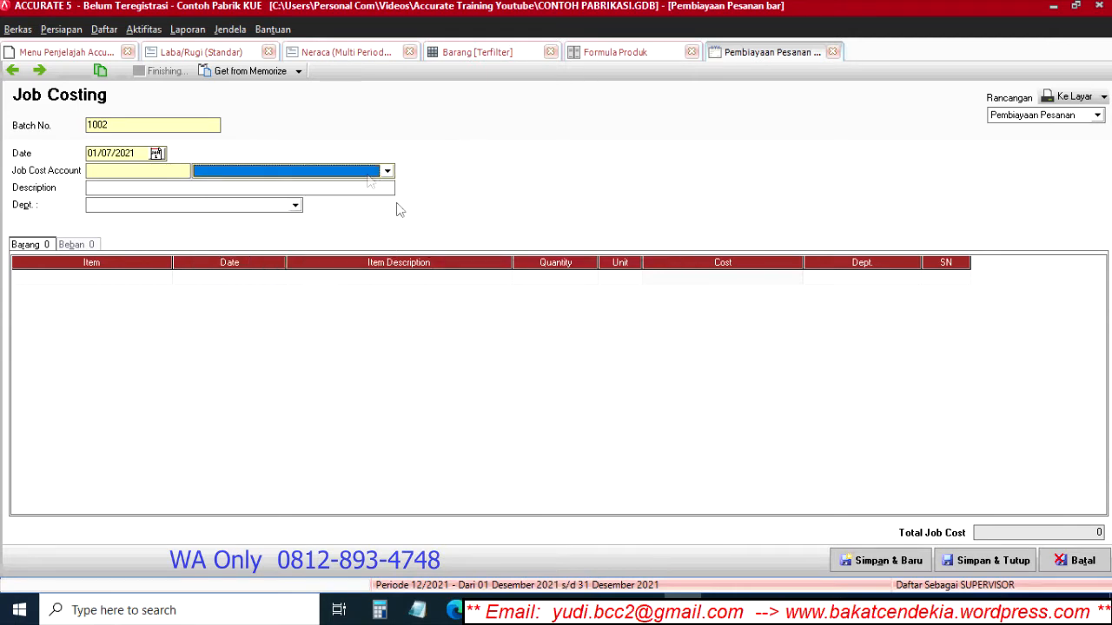
# Step: Open the Daftar Akun and check the Persediaan accounts, including WIP Transitory, WIP Kue and Barang Terkirim
pyautogui.click(104, 29)
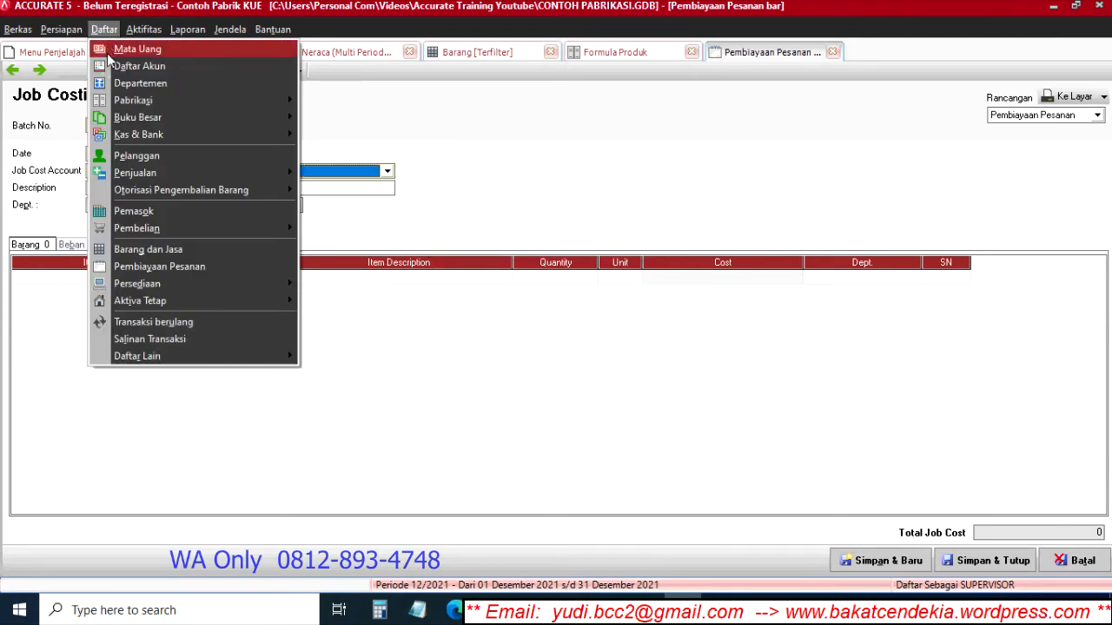
pyautogui.click(150, 70)
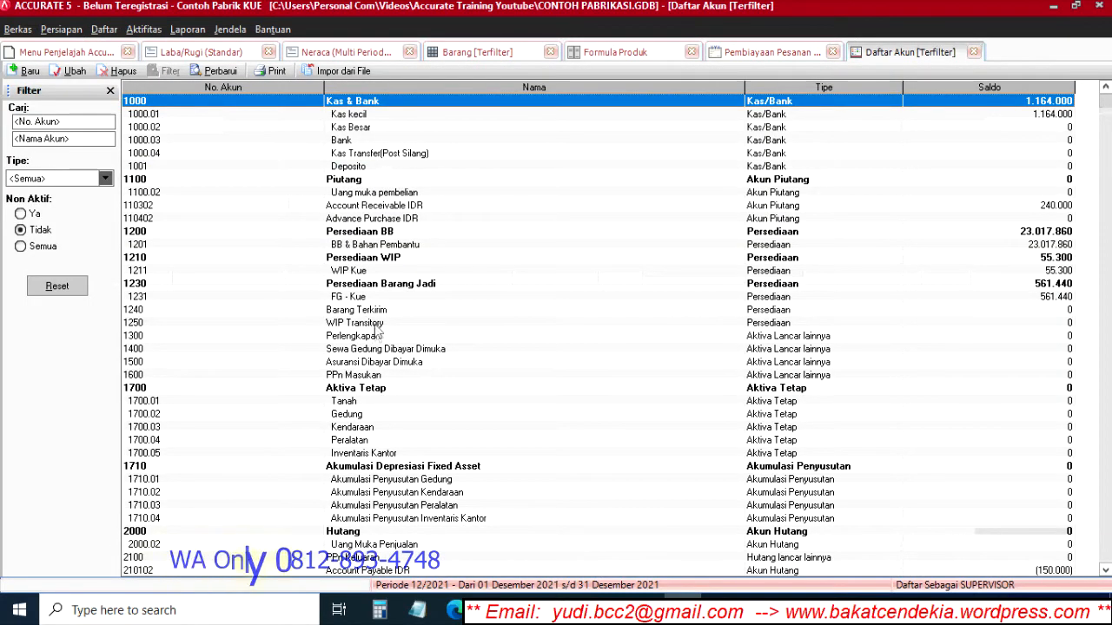
pyautogui.click(369, 362)
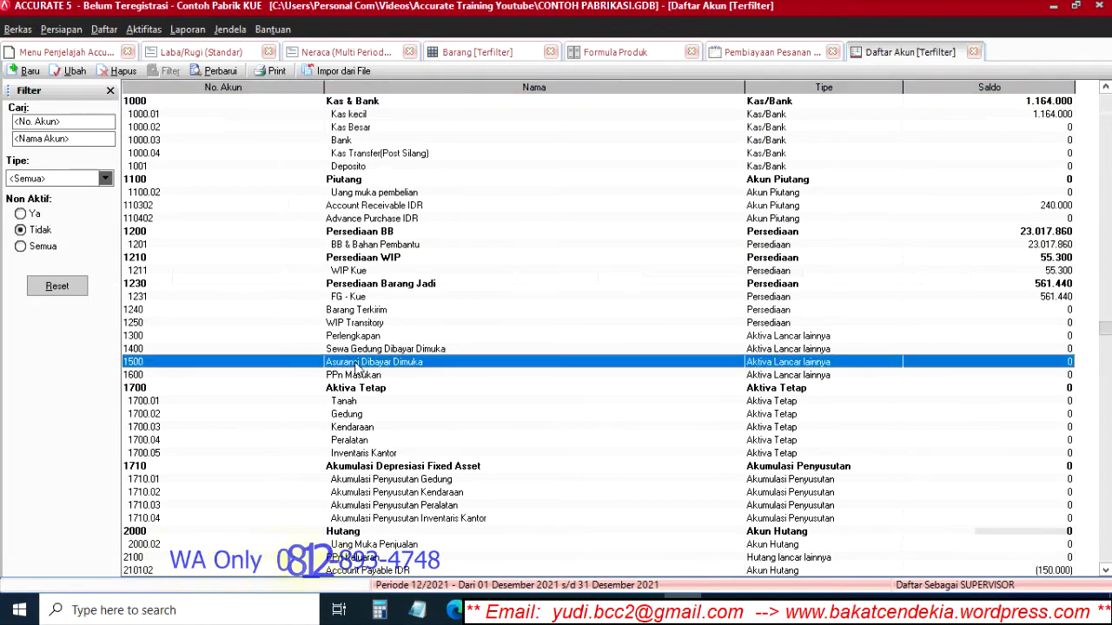
pyautogui.click(379, 325)
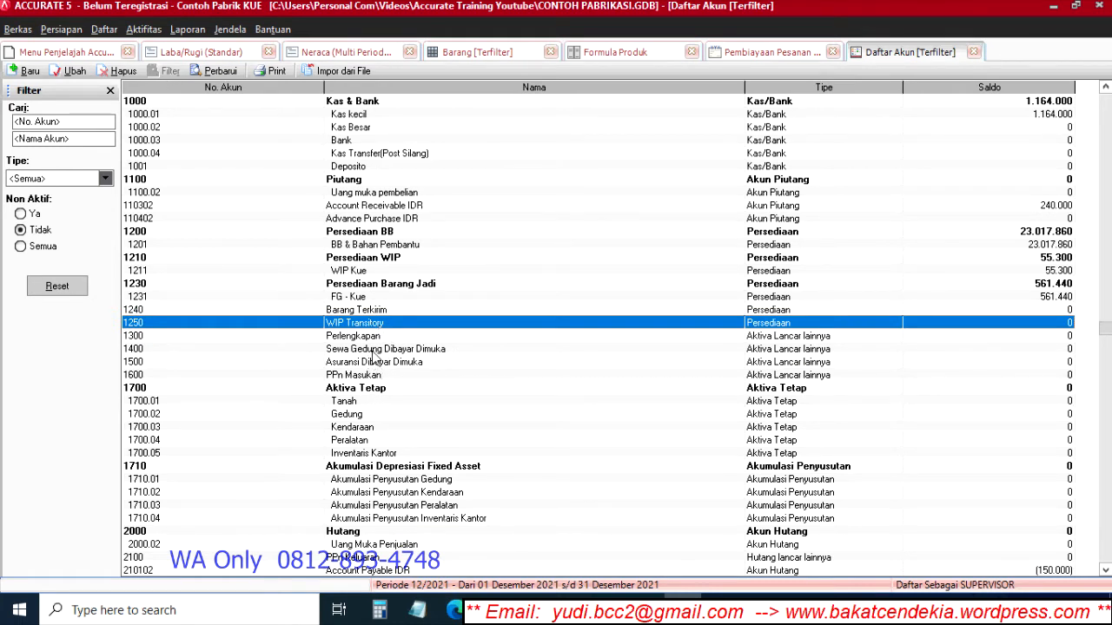
pyautogui.click(351, 274)
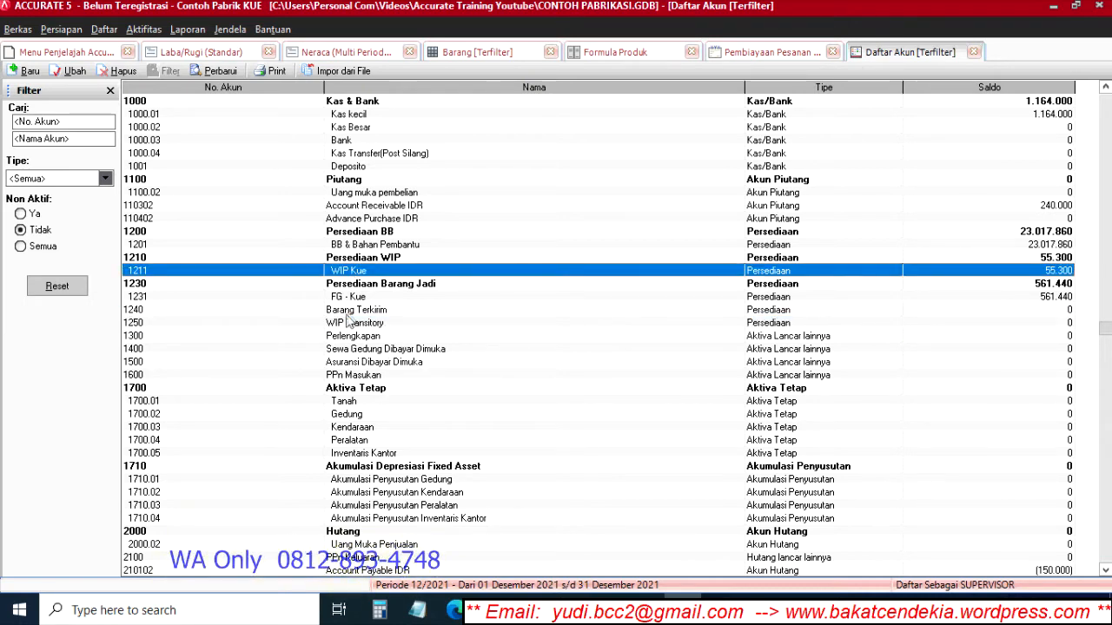
pyautogui.click(346, 310)
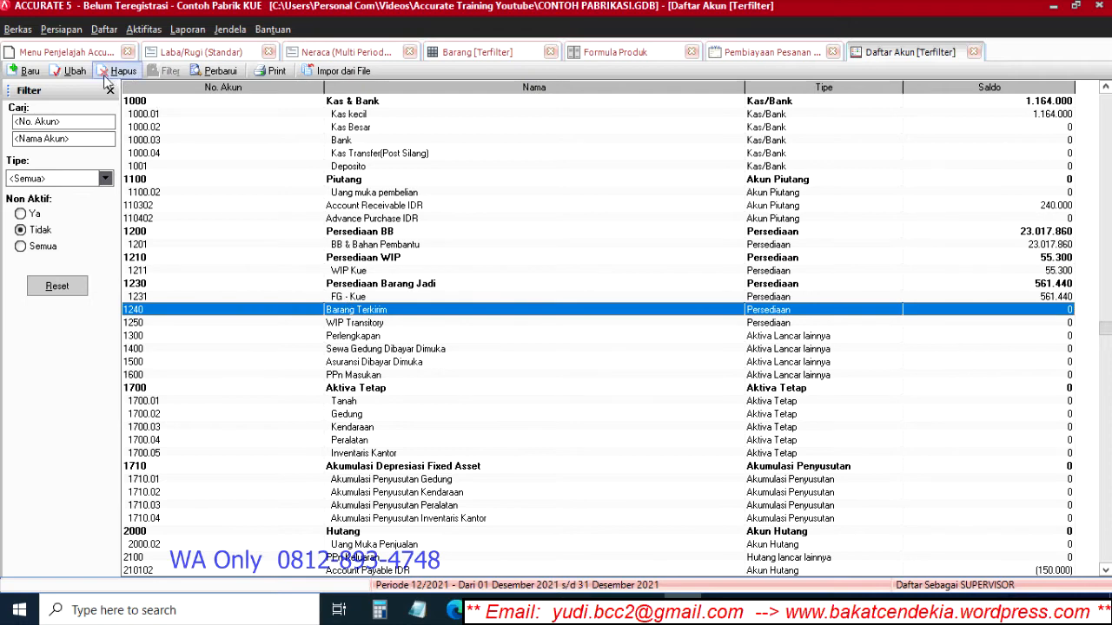
# Step: Start a new account with account number 1231 and account type Persediaan
pyautogui.click(31, 71)
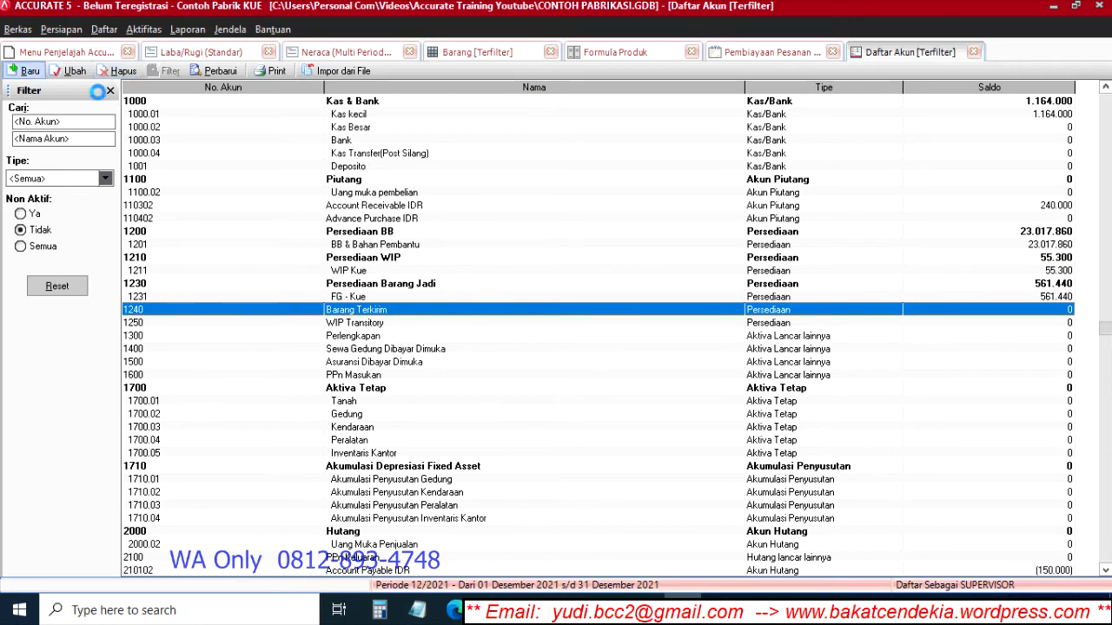
pyautogui.click(158, 128)
pyautogui.moveTo(149, 128); pyautogui.dragTo(119, 128)
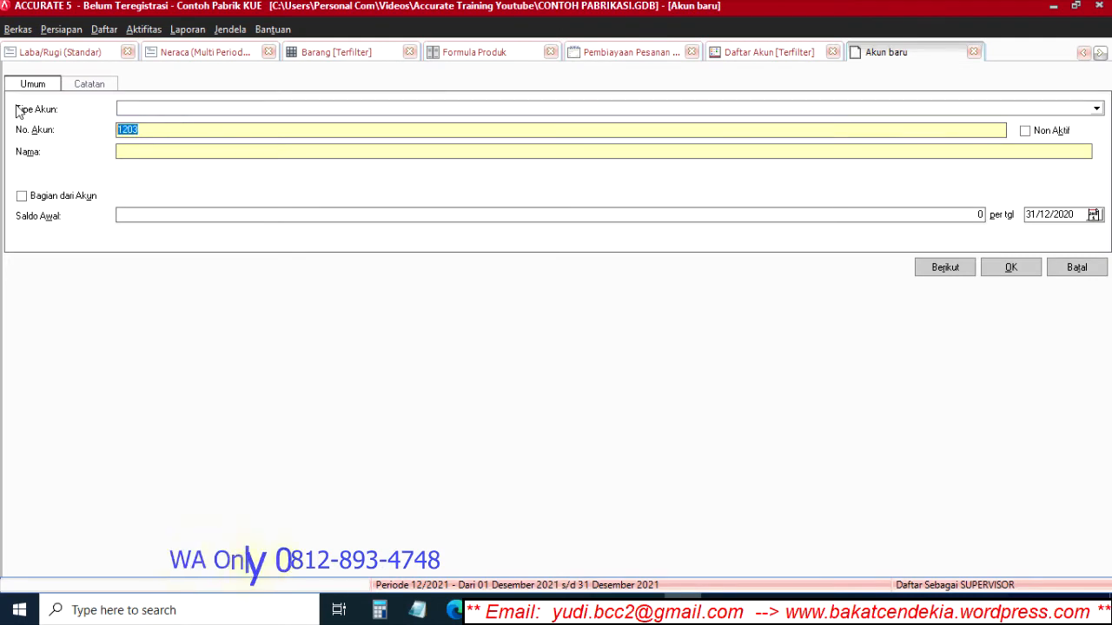
pyautogui.write('1201')
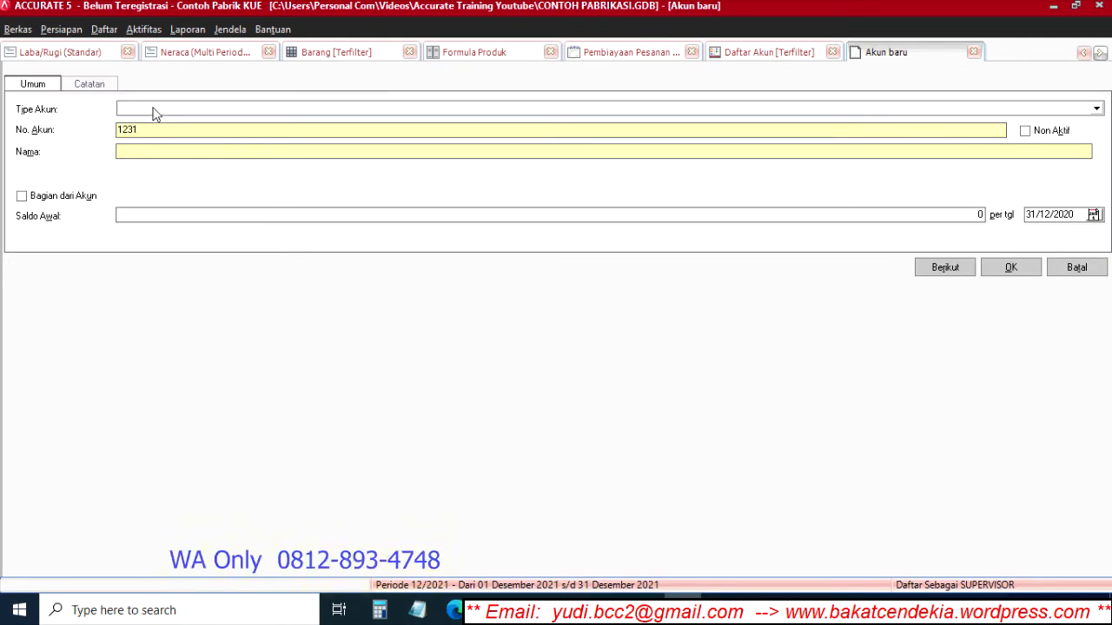
pyautogui.click(156, 110)
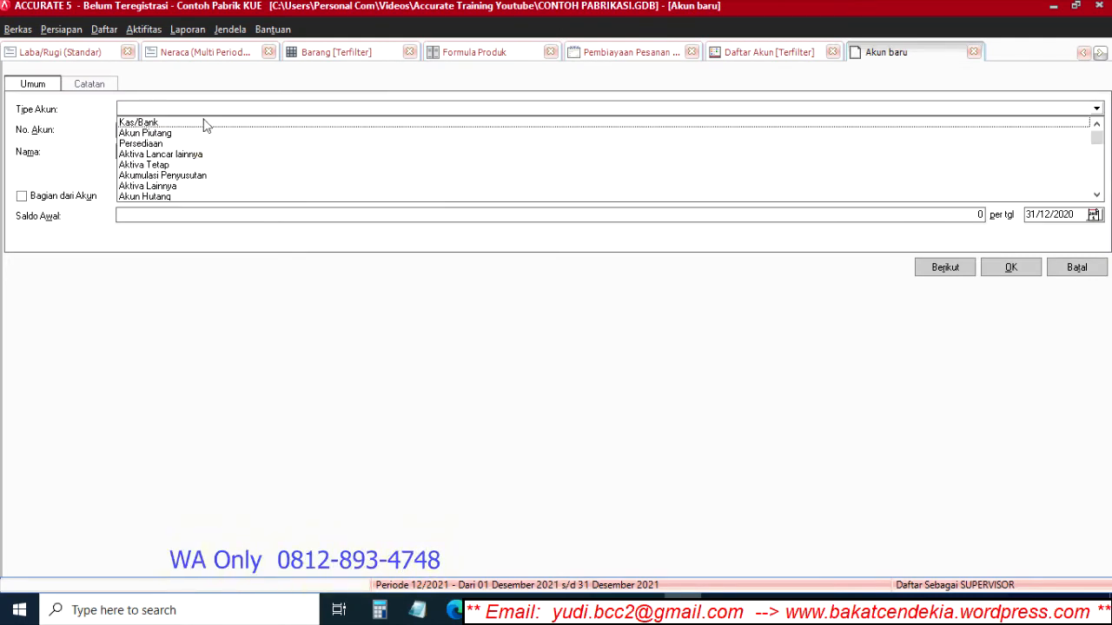
pyautogui.click(1098, 180)
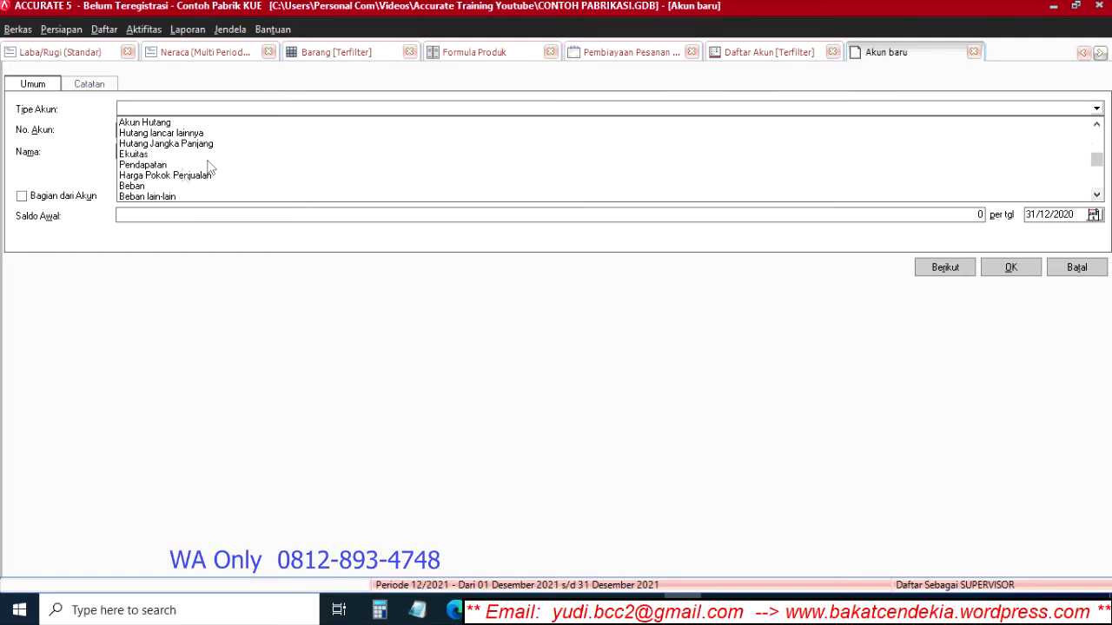
pyautogui.click(1096, 131)
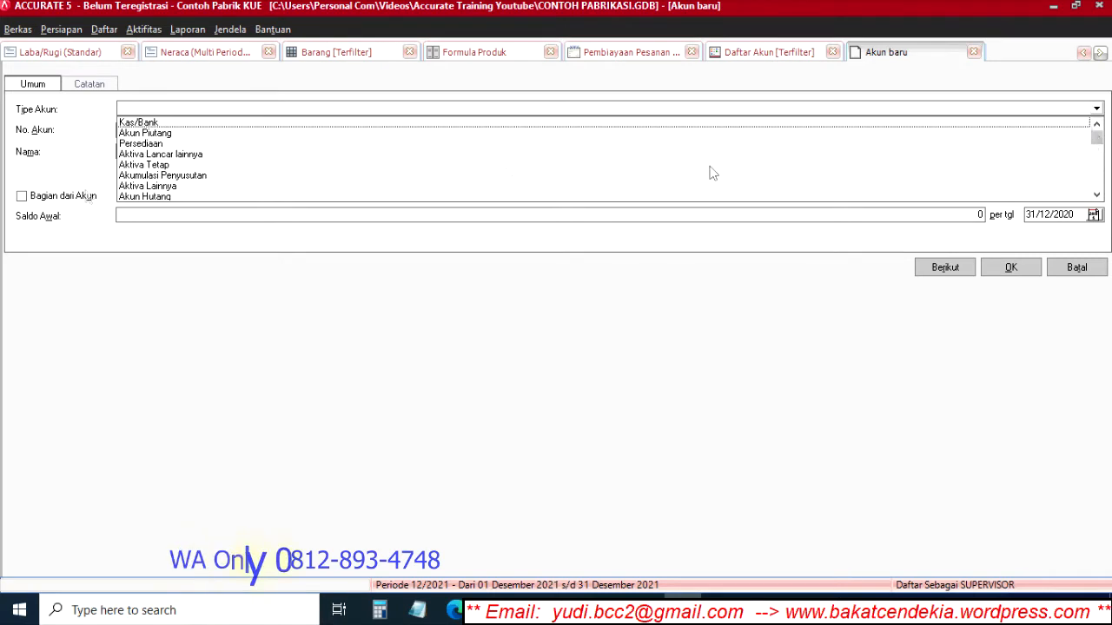
pyautogui.click(141, 145)
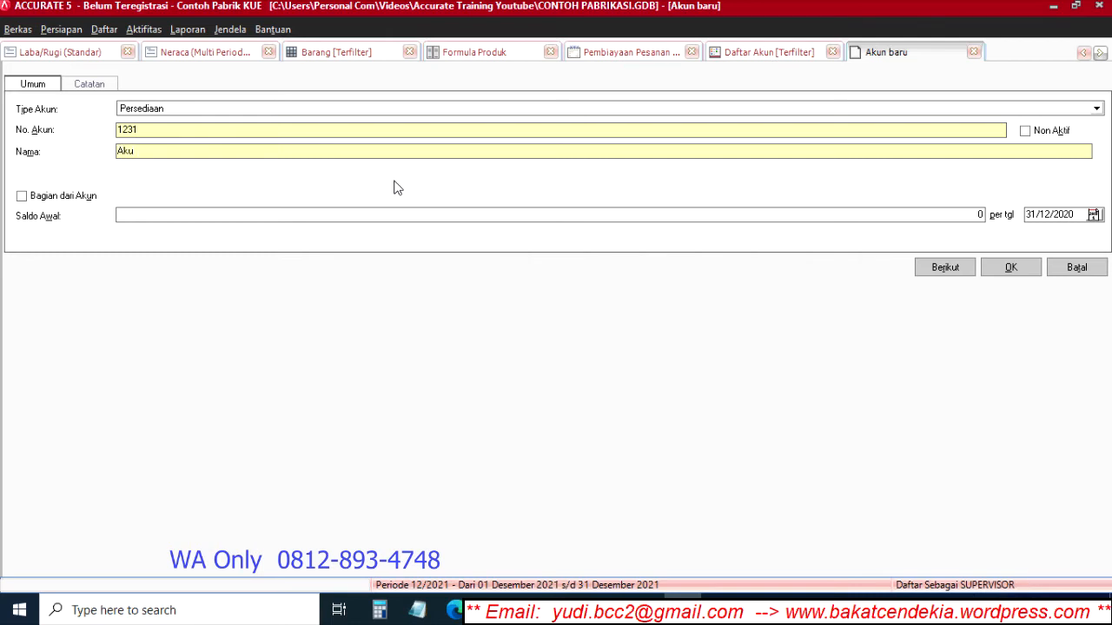
# Step: Name the new account Akun Parkir and try to save it under number 1231
pyautogui.write('Akun ')
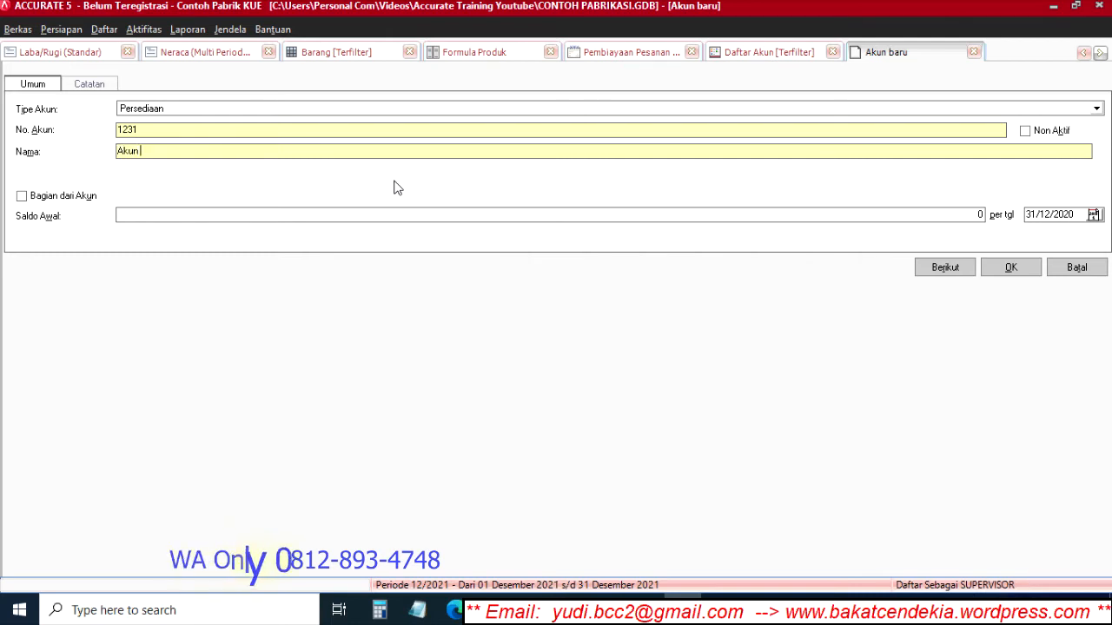
pyautogui.write('Parkir')
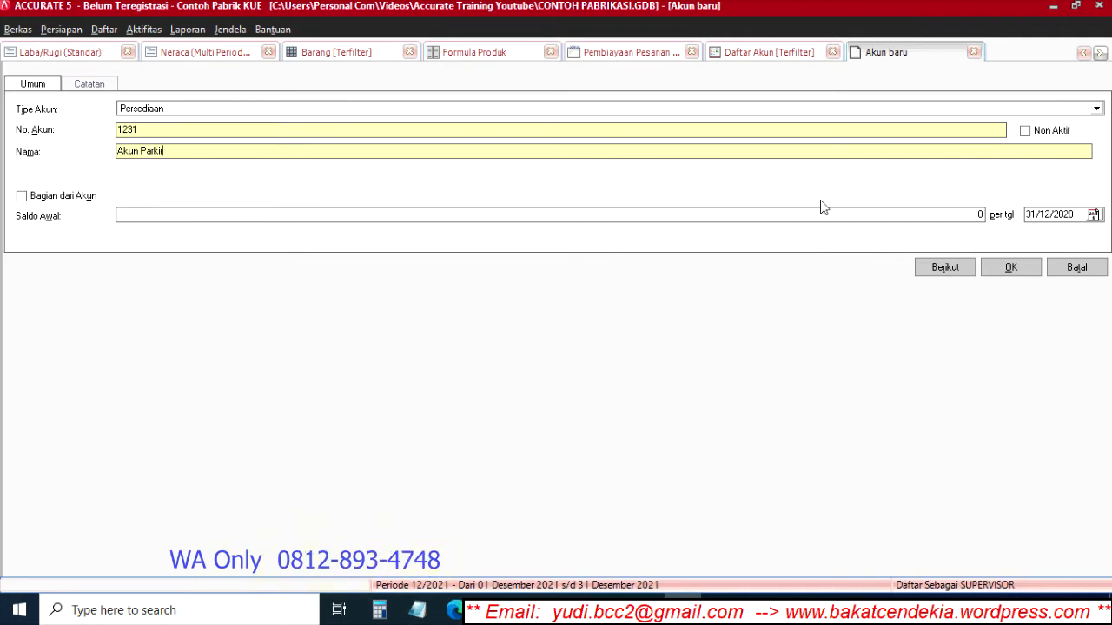
pyautogui.click(1027, 271)
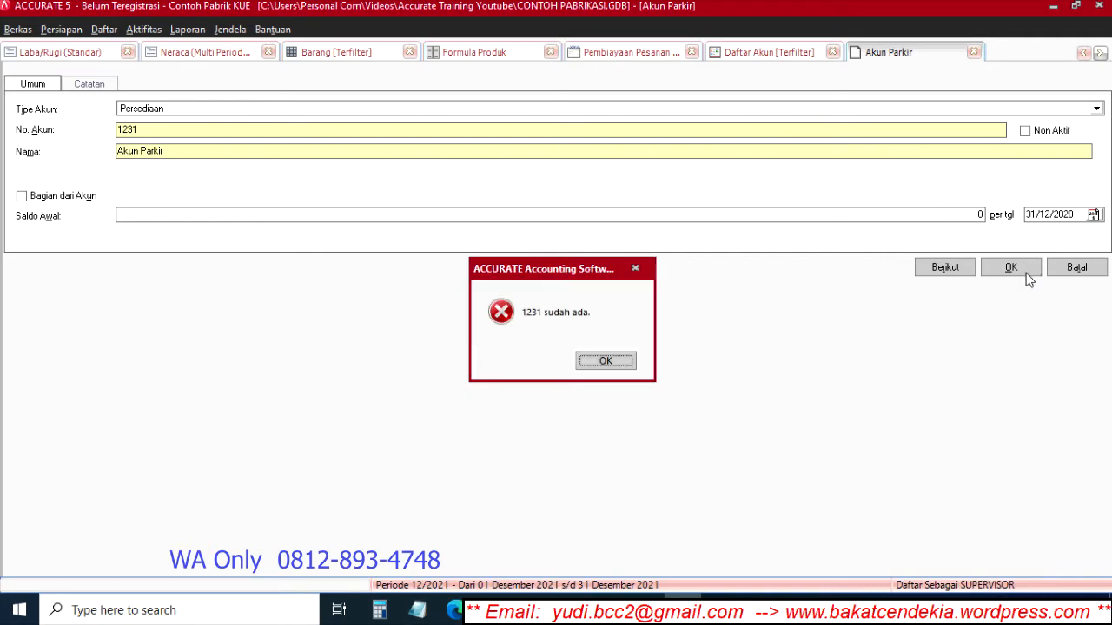
pyautogui.click(608, 365)
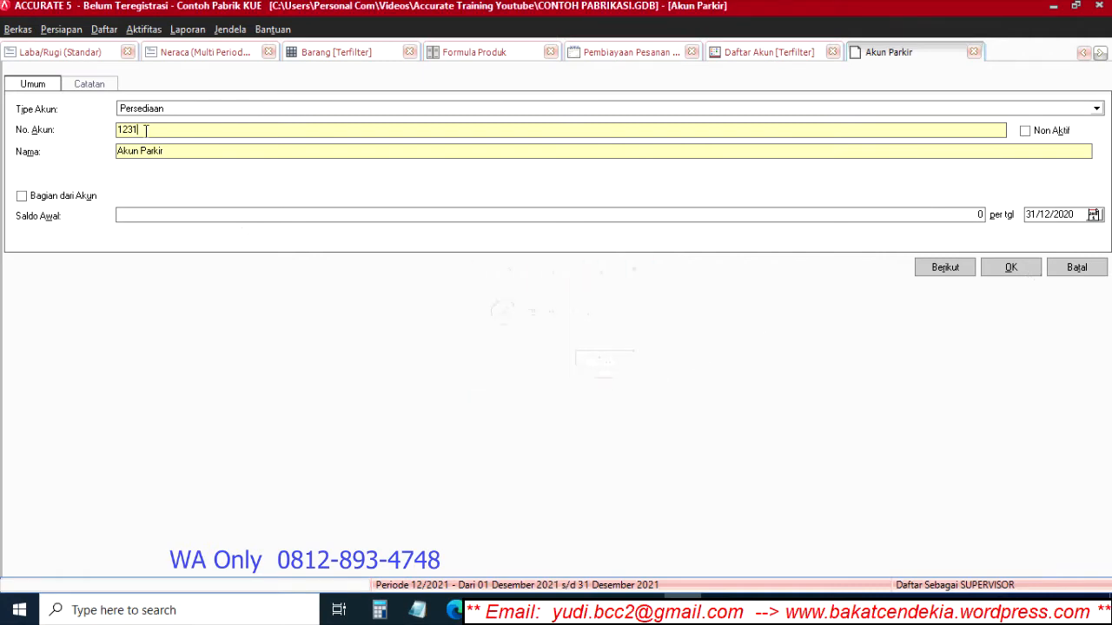
# Step: Check the account list for a free number, save Akun Parkir under number 1260 and refresh the list
pyautogui.click(756, 53)
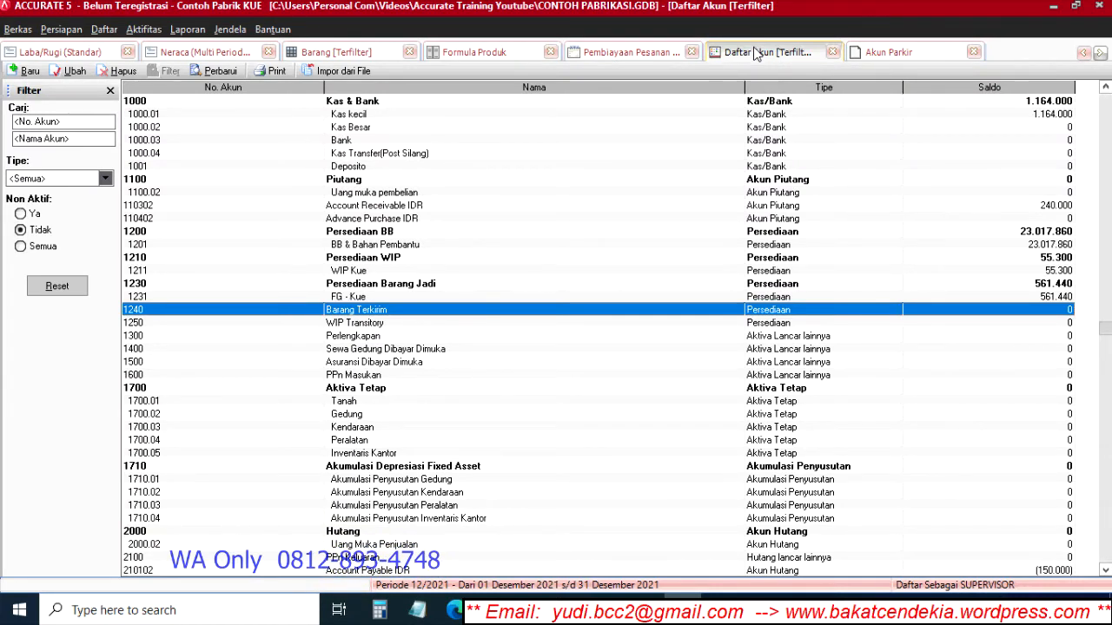
pyautogui.click(358, 324)
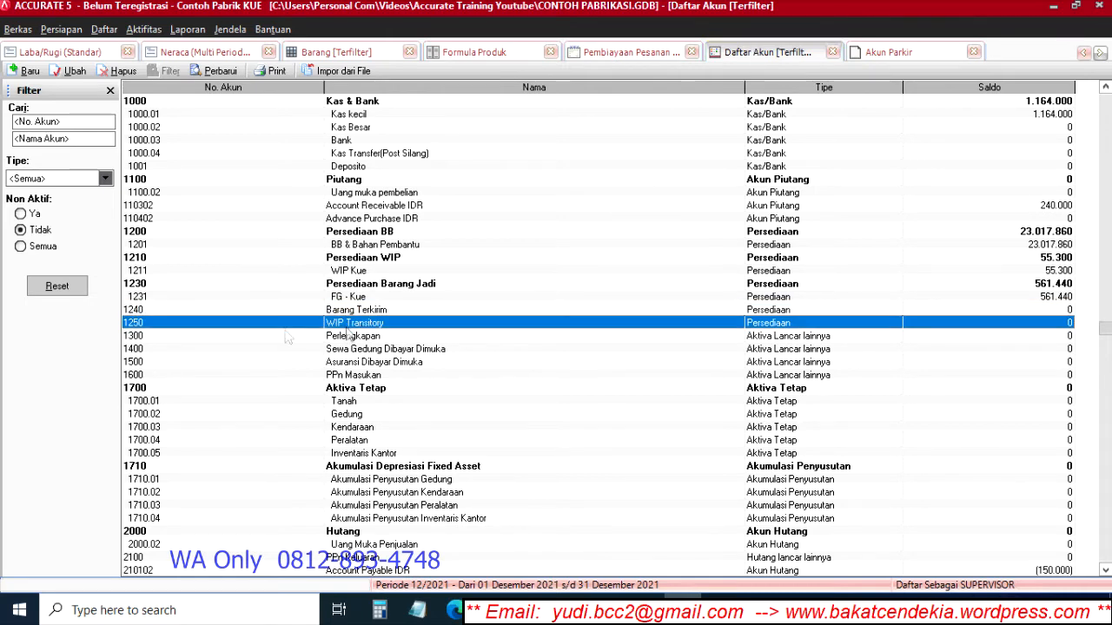
pyautogui.click(936, 56)
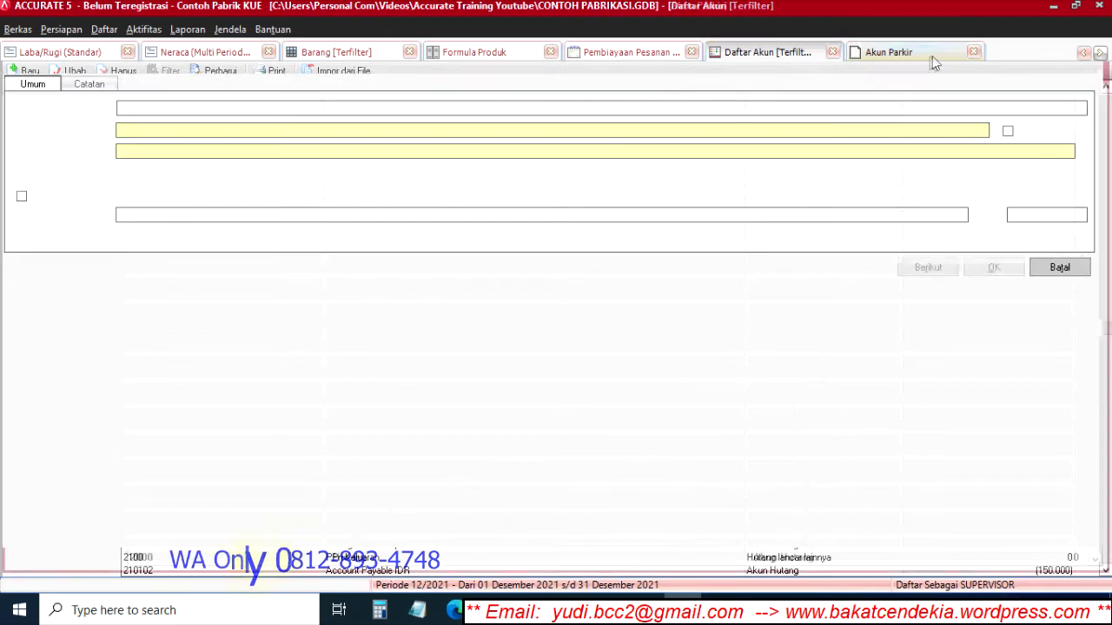
pyautogui.moveTo(128, 130); pyautogui.dragTo(255, 151)
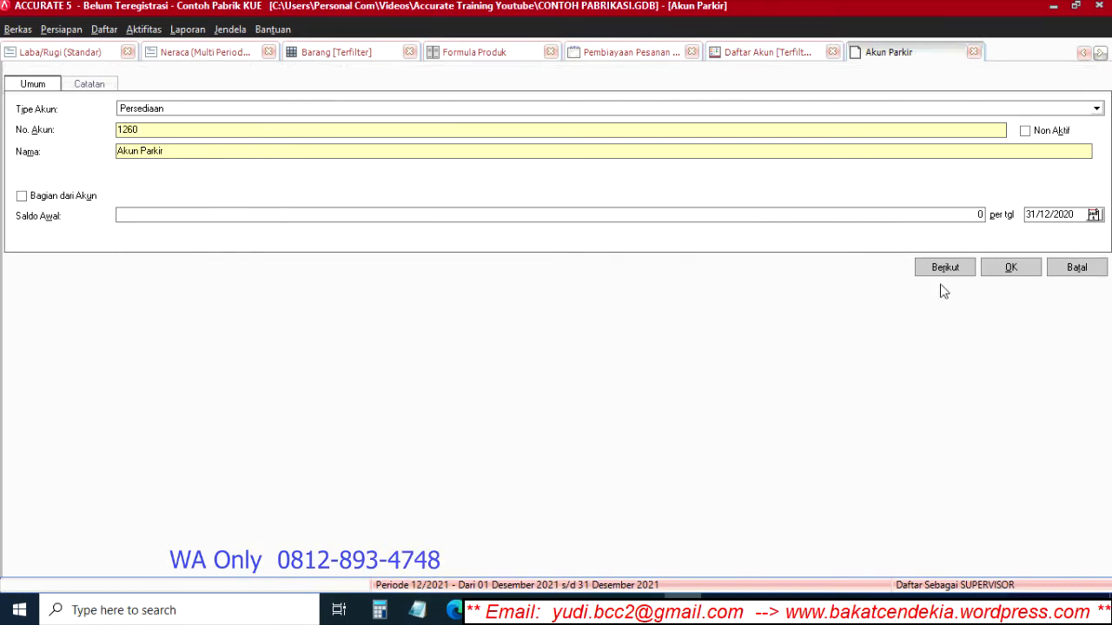
pyautogui.click(1032, 265)
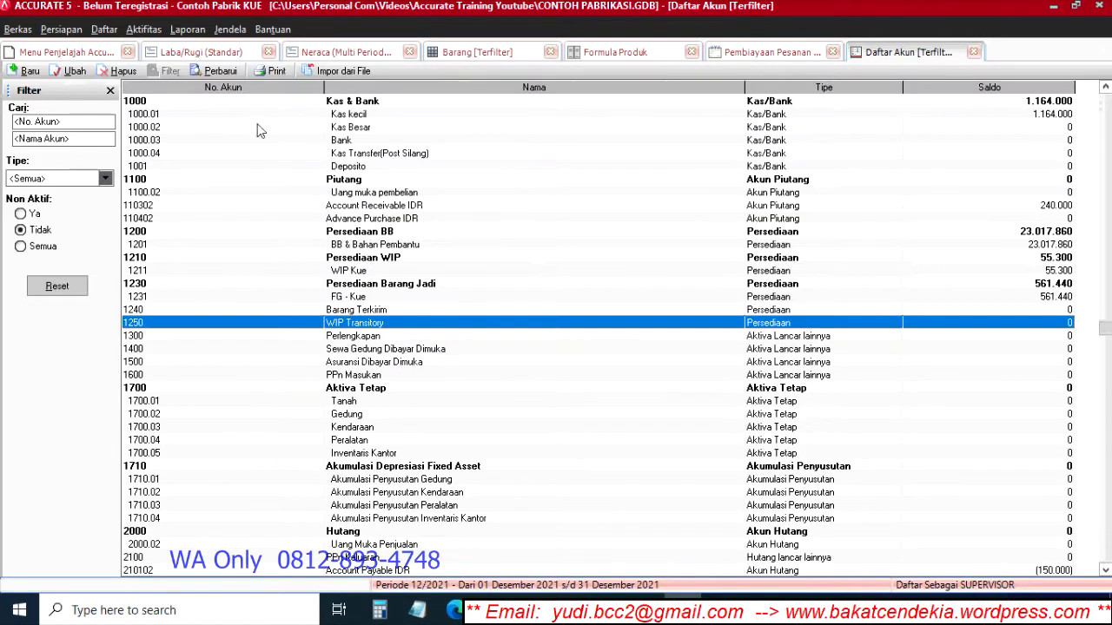
pyautogui.click(221, 71)
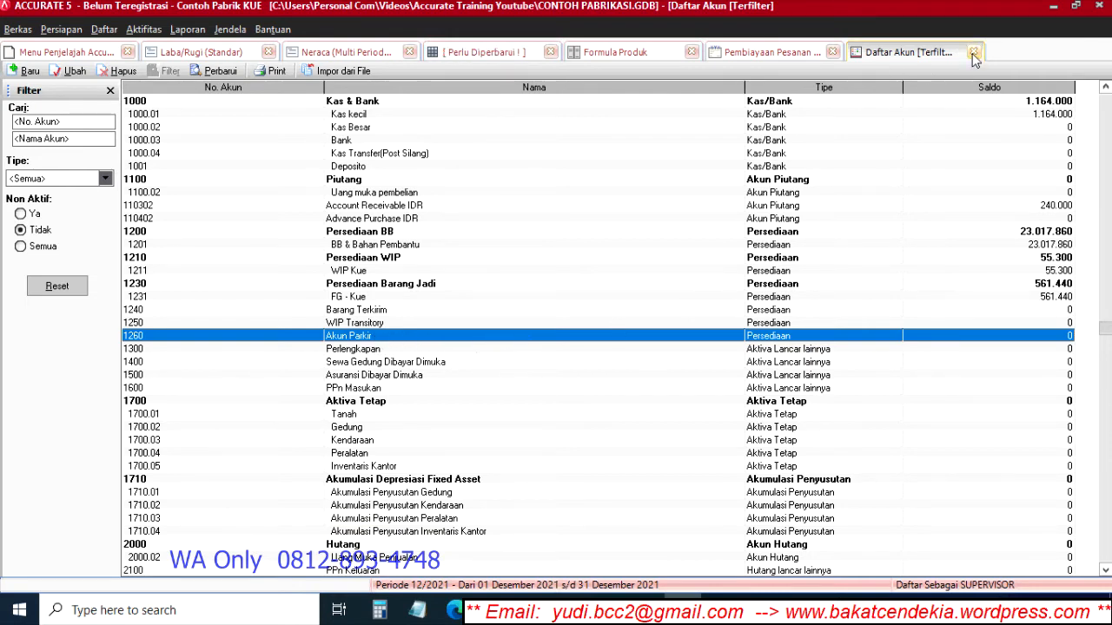
# Step: Assign Akun Parkir as the Job Cost Account of the job costing entry and describe it as "Pindah FG menjadi BB"
pyautogui.click(784, 55)
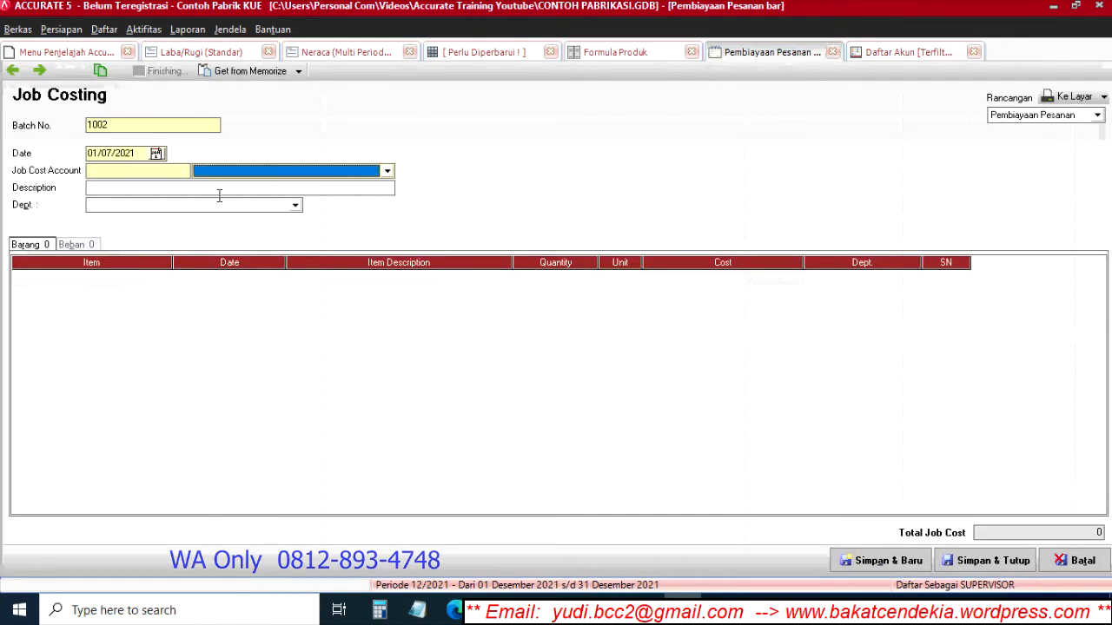
pyautogui.click(298, 173)
pyautogui.write('Akun')
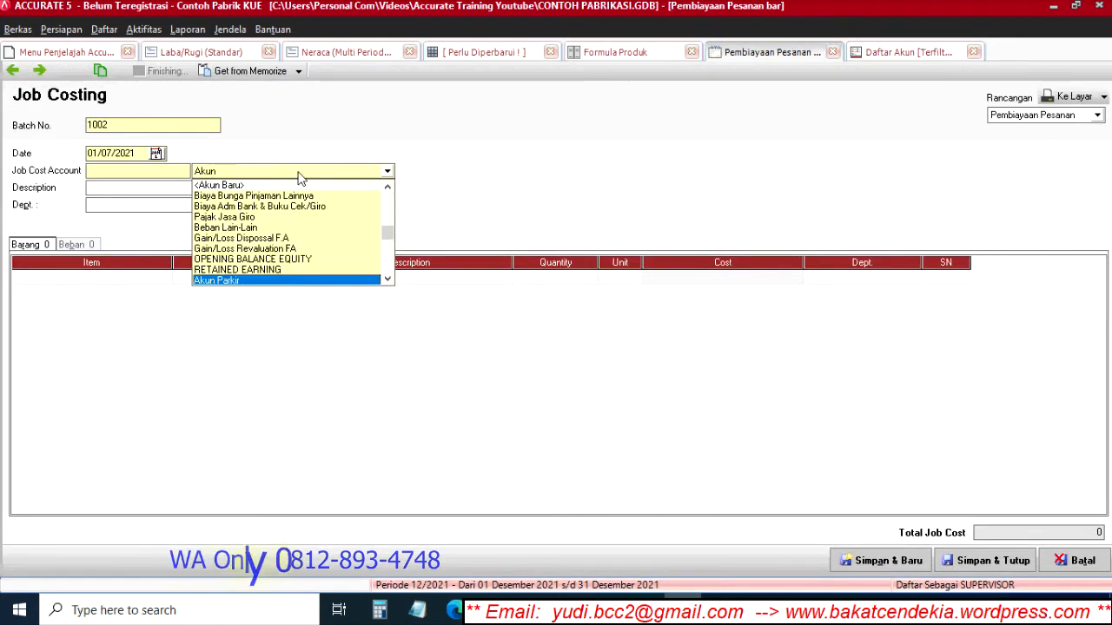
pyautogui.press('Return')
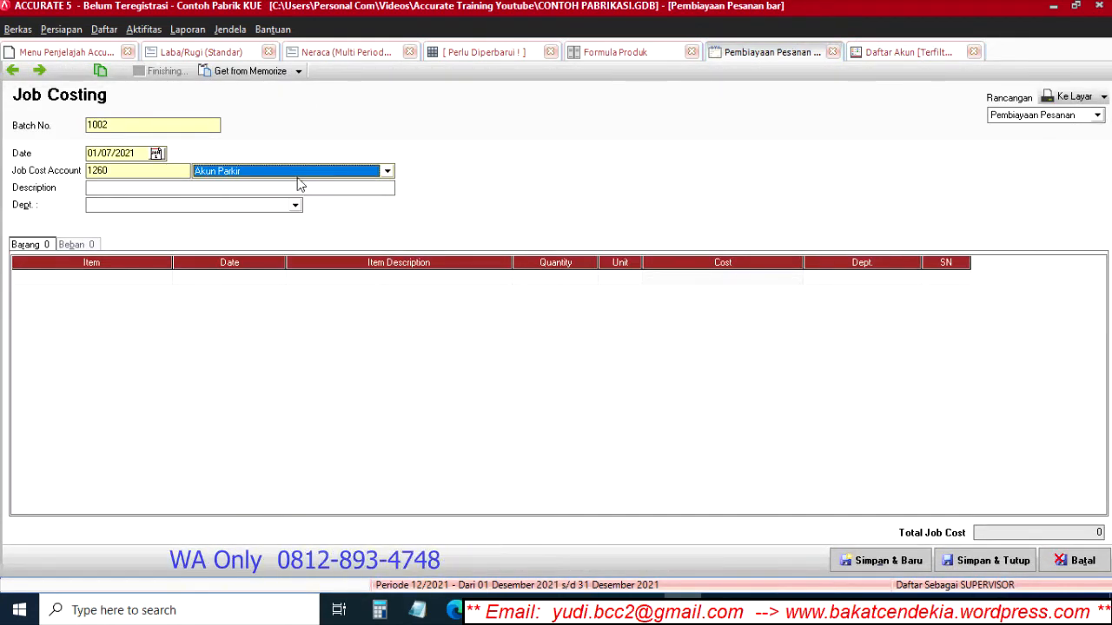
pyautogui.click(115, 187)
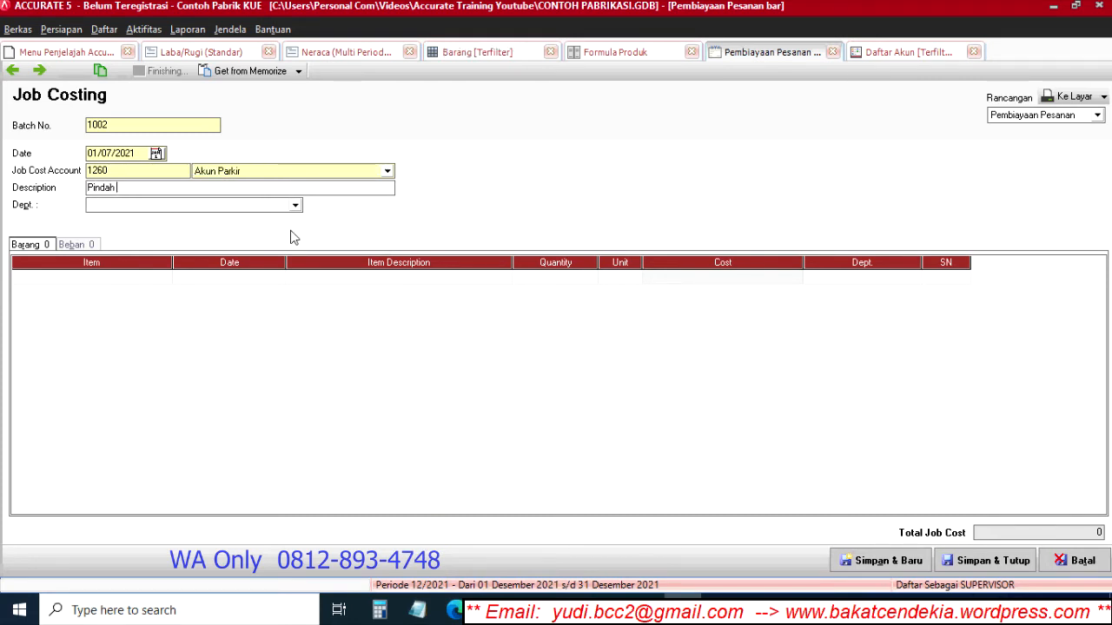
pyautogui.write('Pindah ')
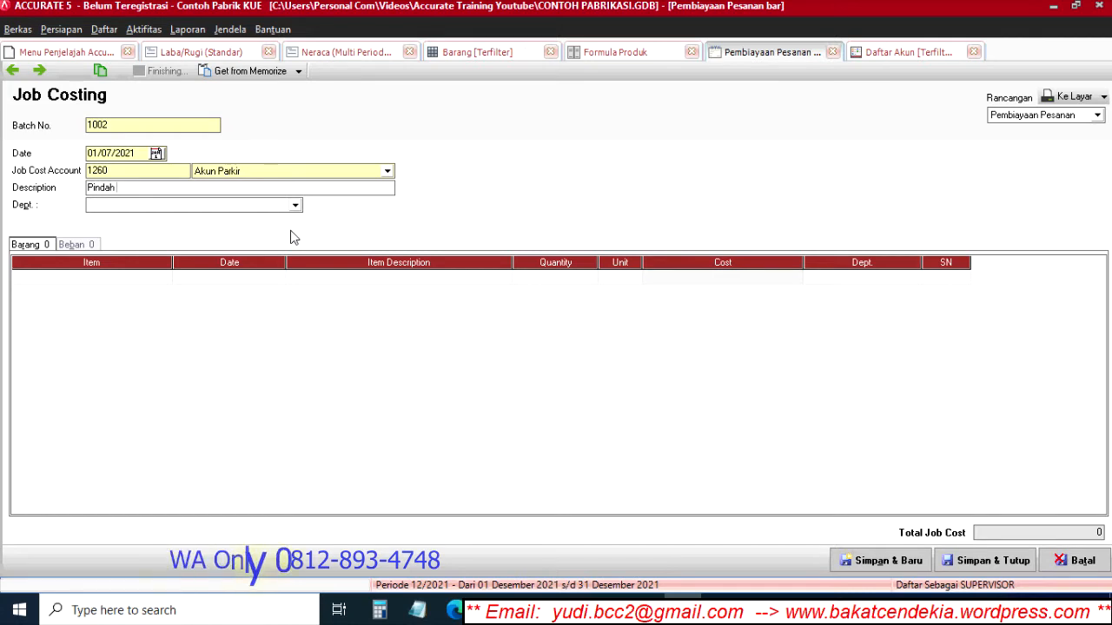
pyautogui.write('FG menjadi BB')
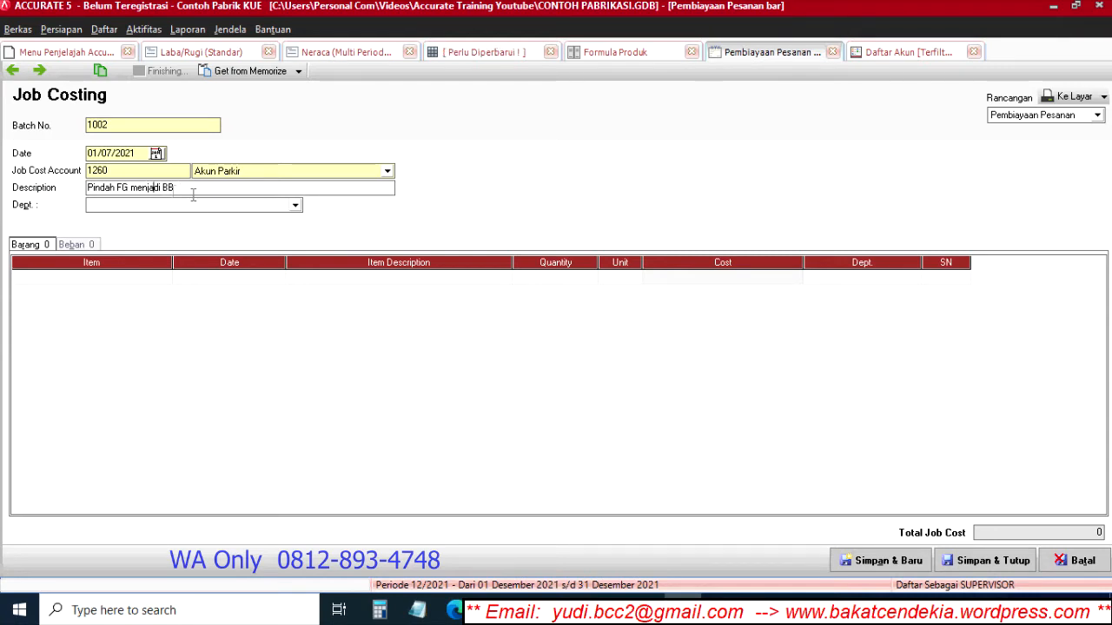
# Step: Add item FG-003 Tart with a quantity of 2 to the job costing entry, then save and close it
pyautogui.click(65, 280)
pyautogui.click(165, 277)
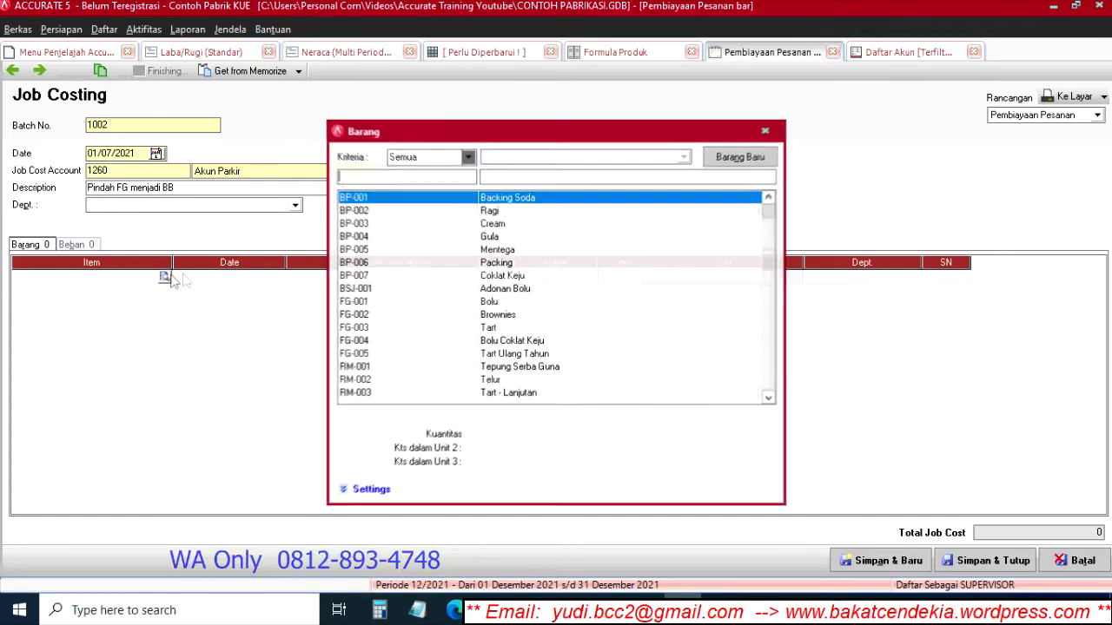
pyautogui.doubleClick(488, 329)
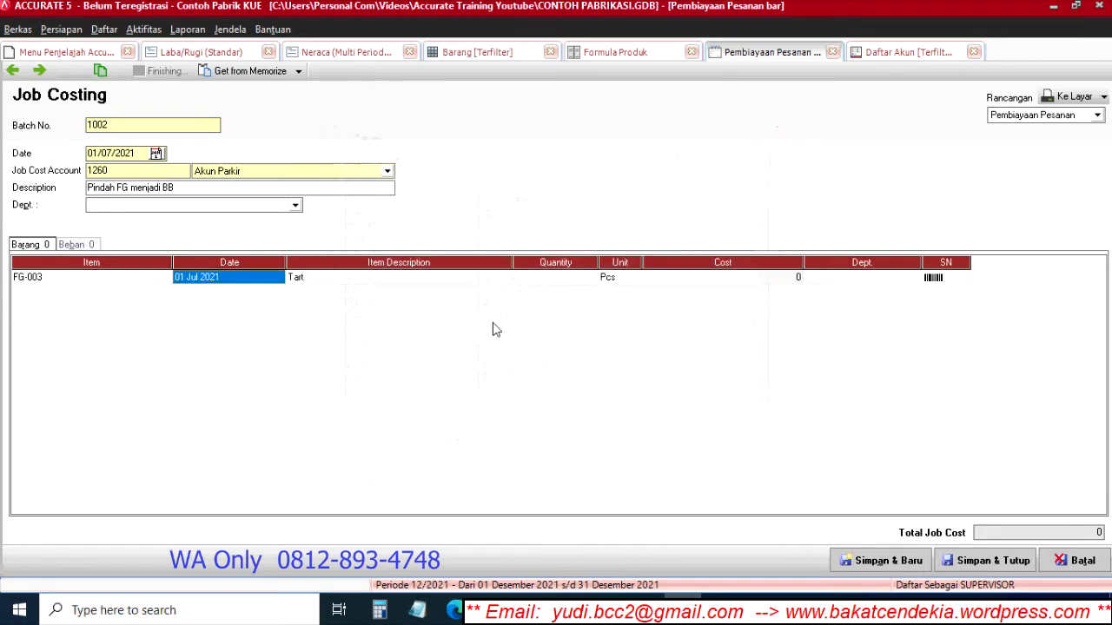
pyautogui.click(551, 278)
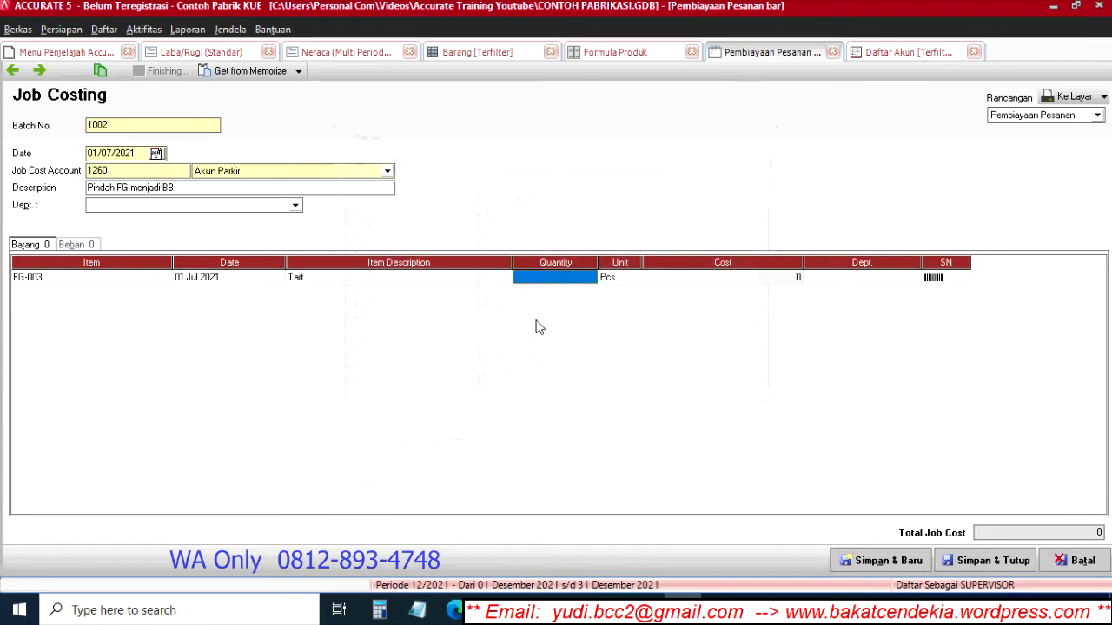
pyautogui.write('2')
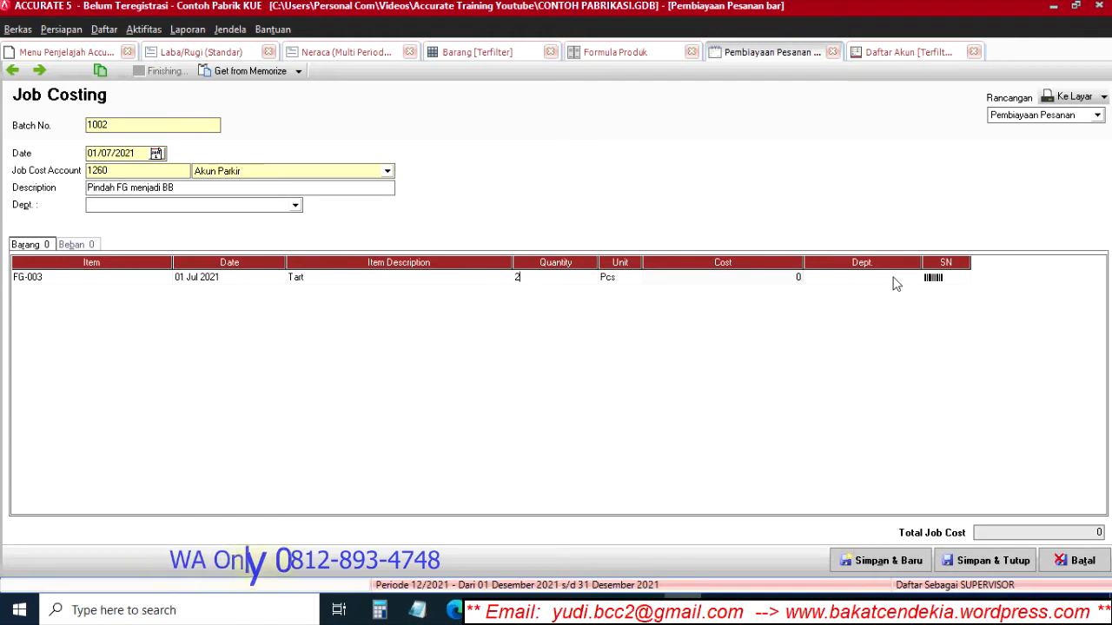
pyautogui.press('Tab')
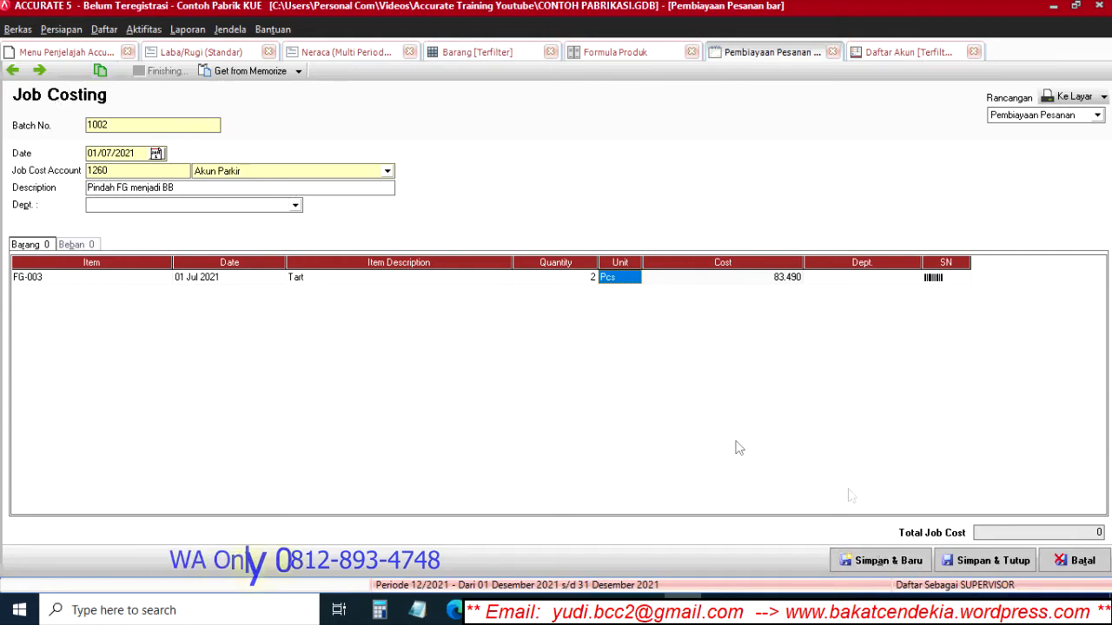
pyautogui.click(997, 566)
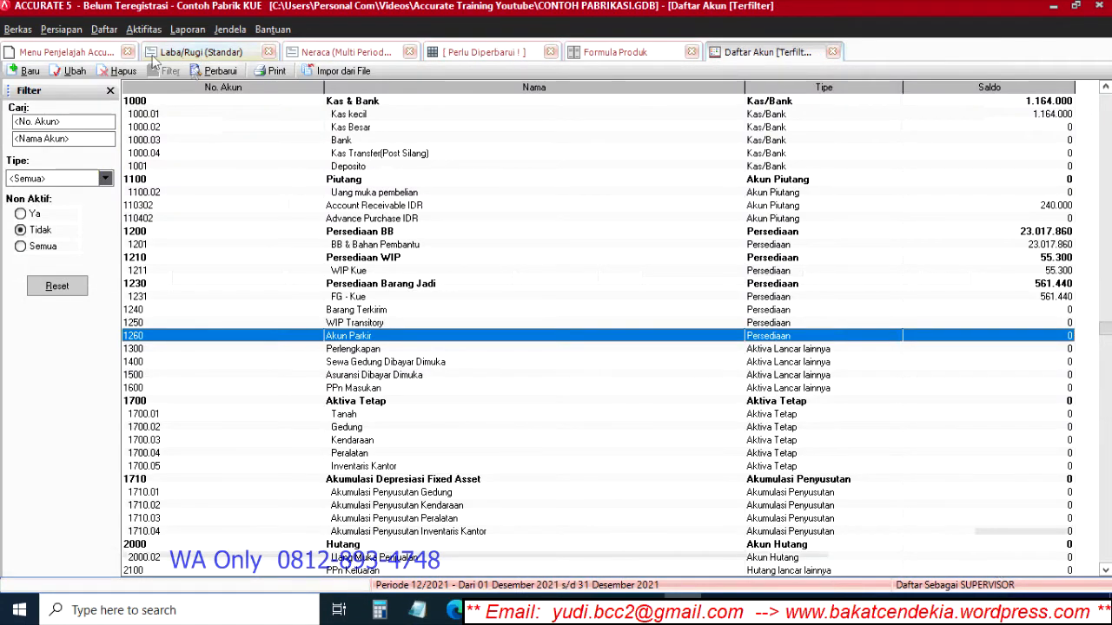
# Step: Refresh the account list and check the balances of FG - Kue and Akun Parkir
pyautogui.click(213, 71)
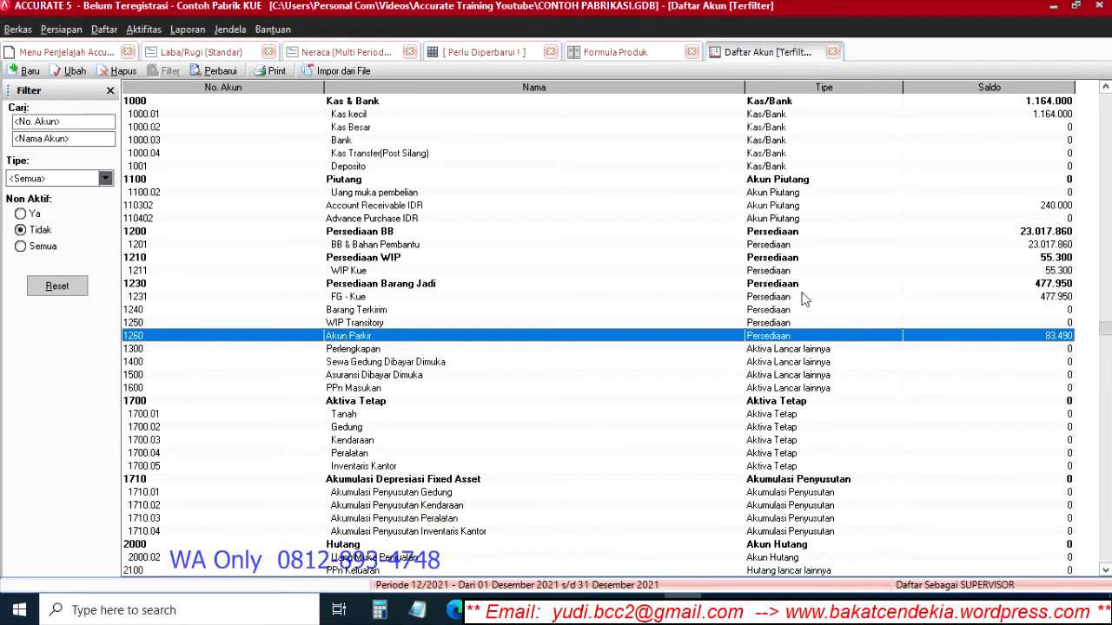
pyautogui.click(363, 298)
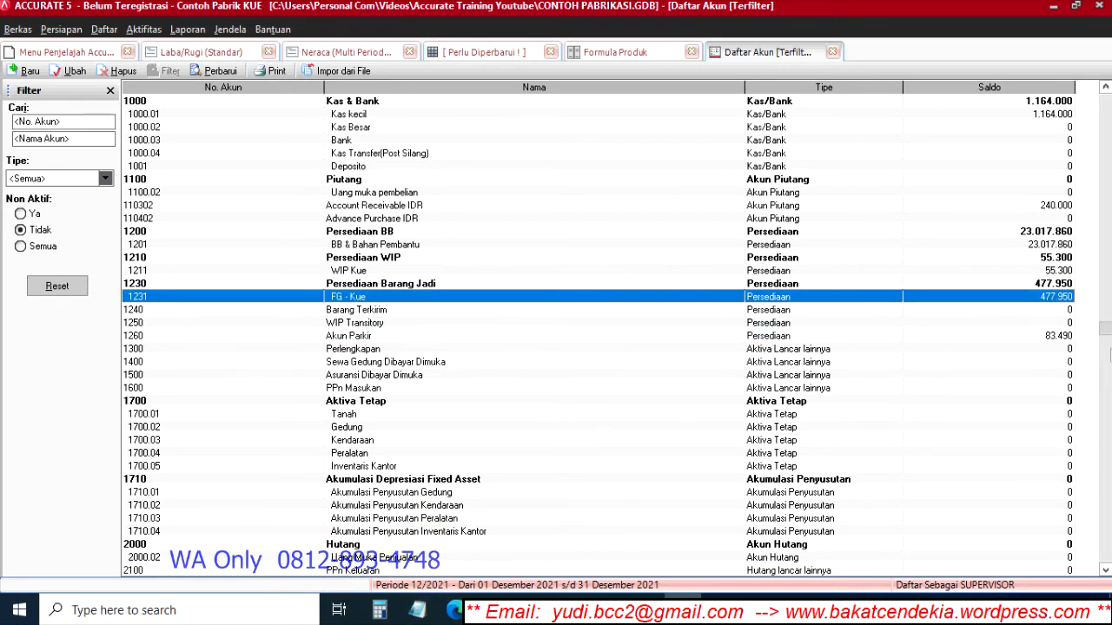
pyautogui.click(1041, 336)
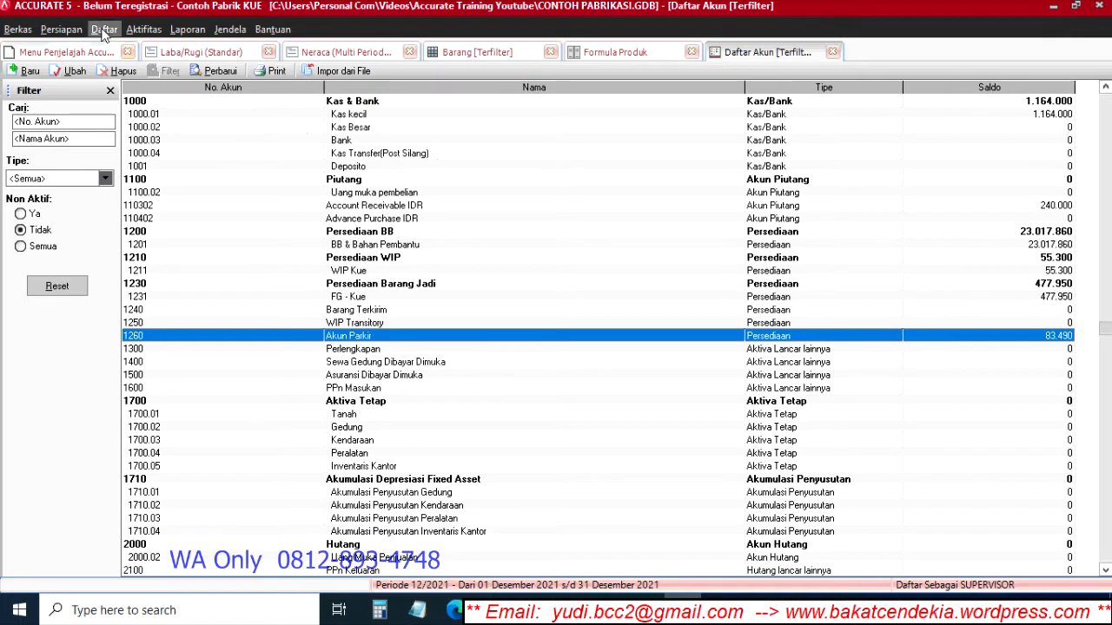
pyautogui.click(141, 29)
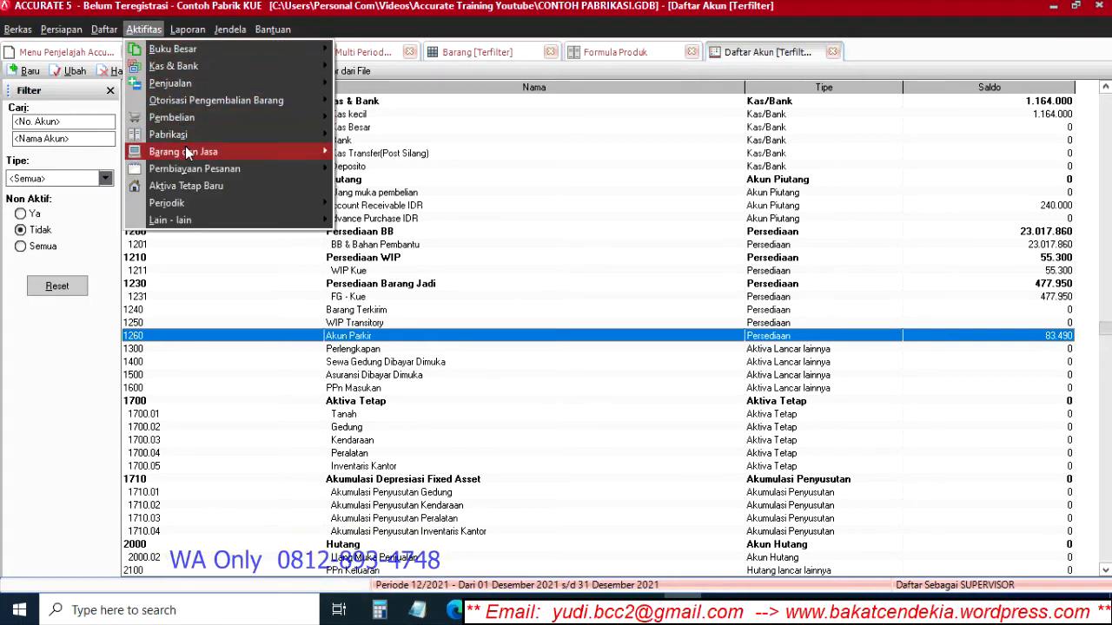
pyautogui.click(336, 377)
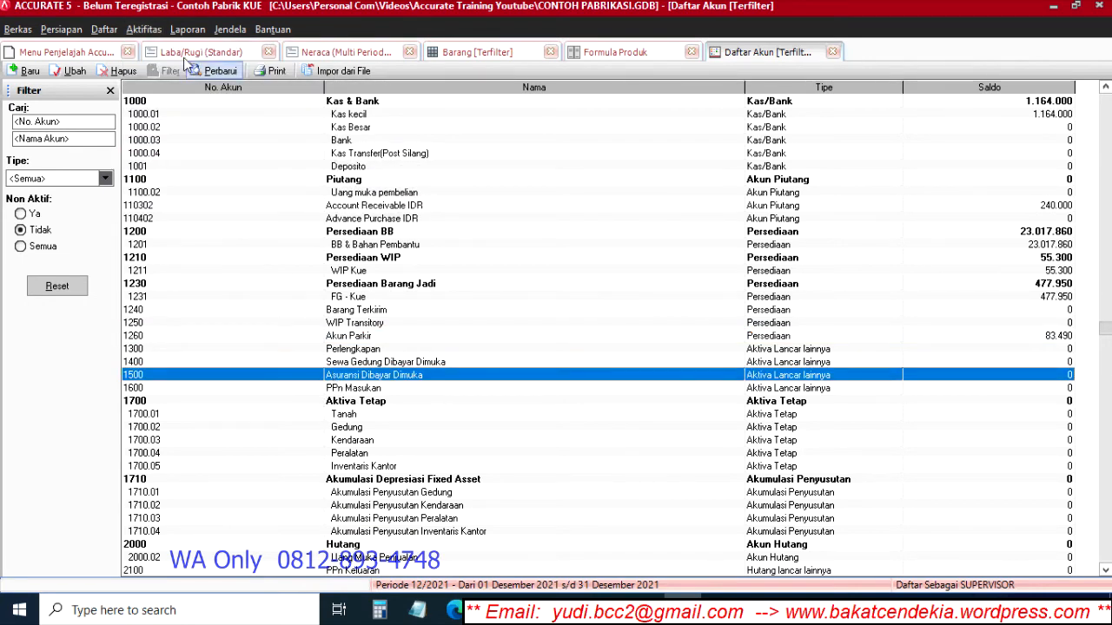
# Step: Review the previously saved job costing entry for Akun Parkir, then close it
pyautogui.click(145, 29)
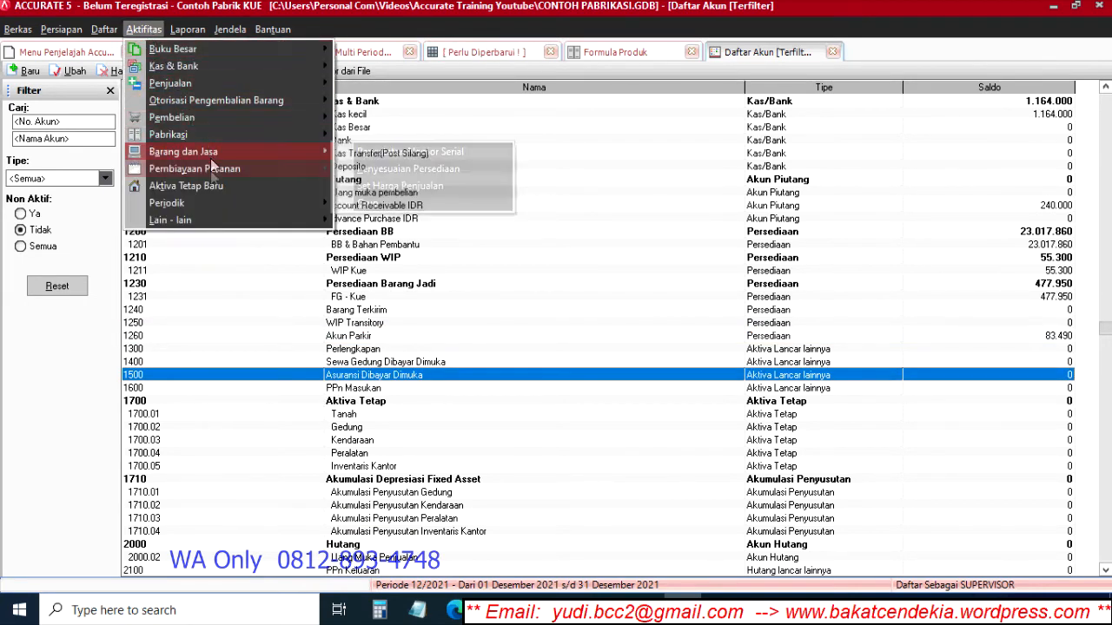
pyautogui.moveTo(210, 173)
pyautogui.click(414, 172)
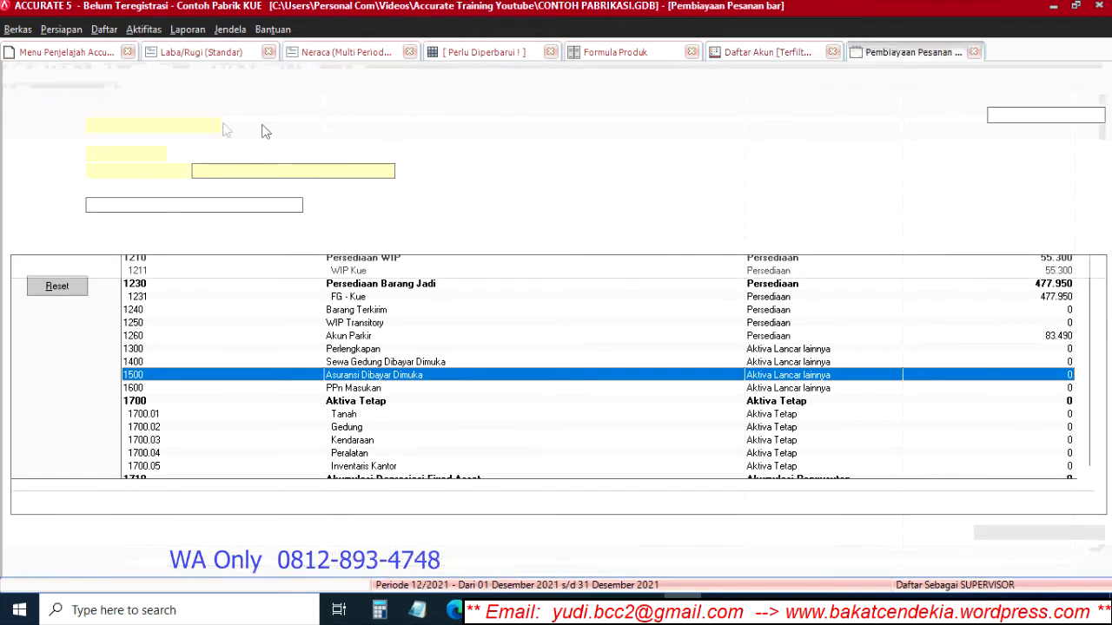
pyautogui.click(15, 73)
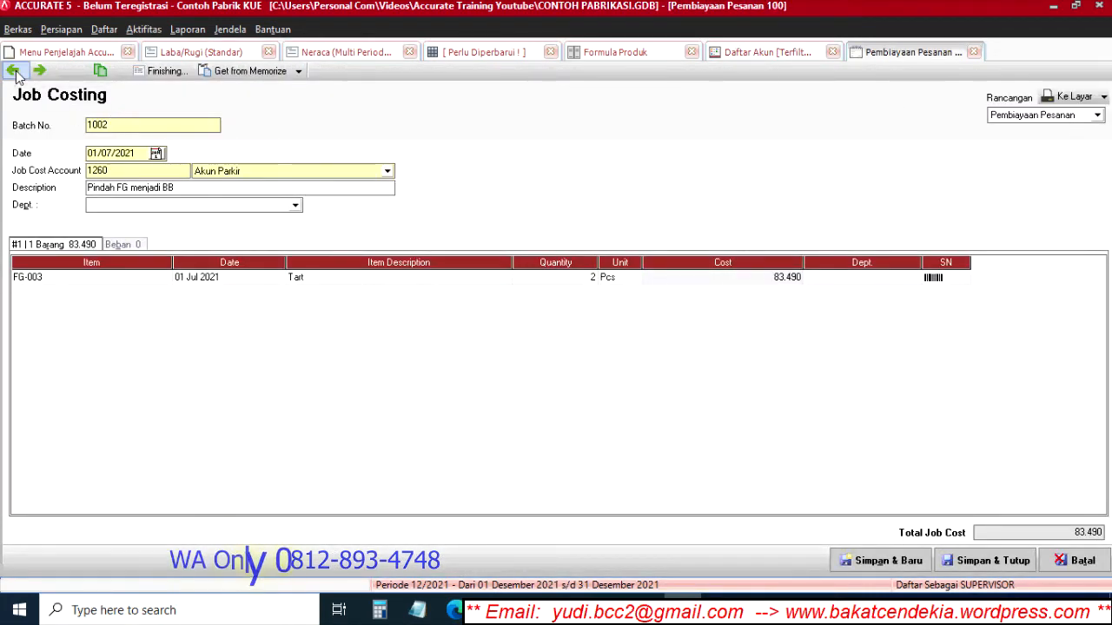
pyautogui.click(974, 52)
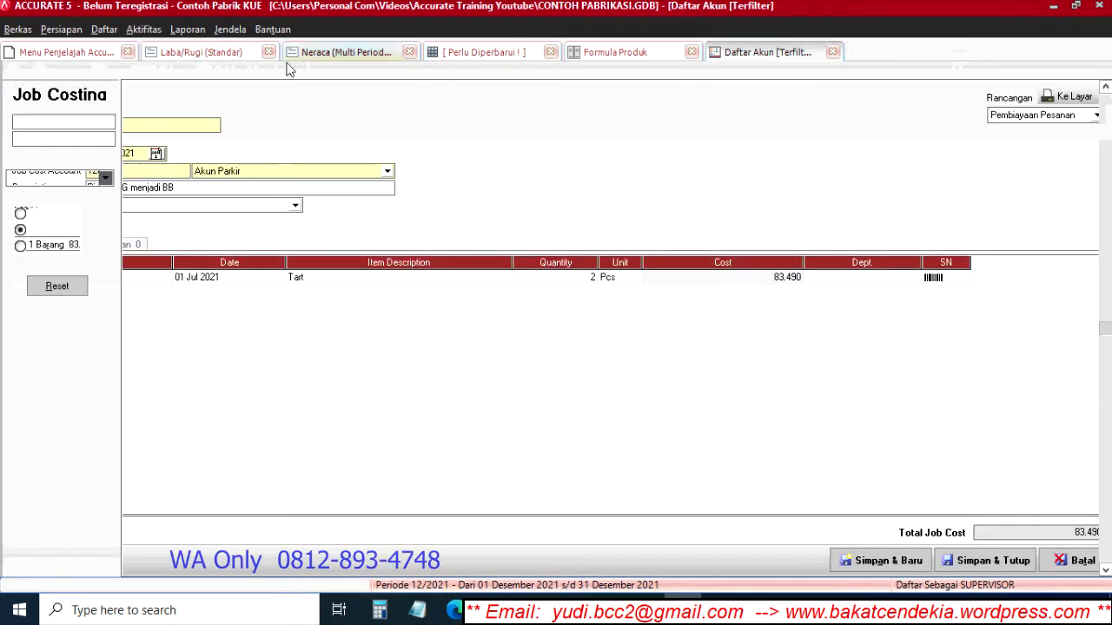
# Step: Start a Penyelesaian Pesanan for job costing batch 1002 and set its completion date to 01/07/2021
pyautogui.click(140, 29)
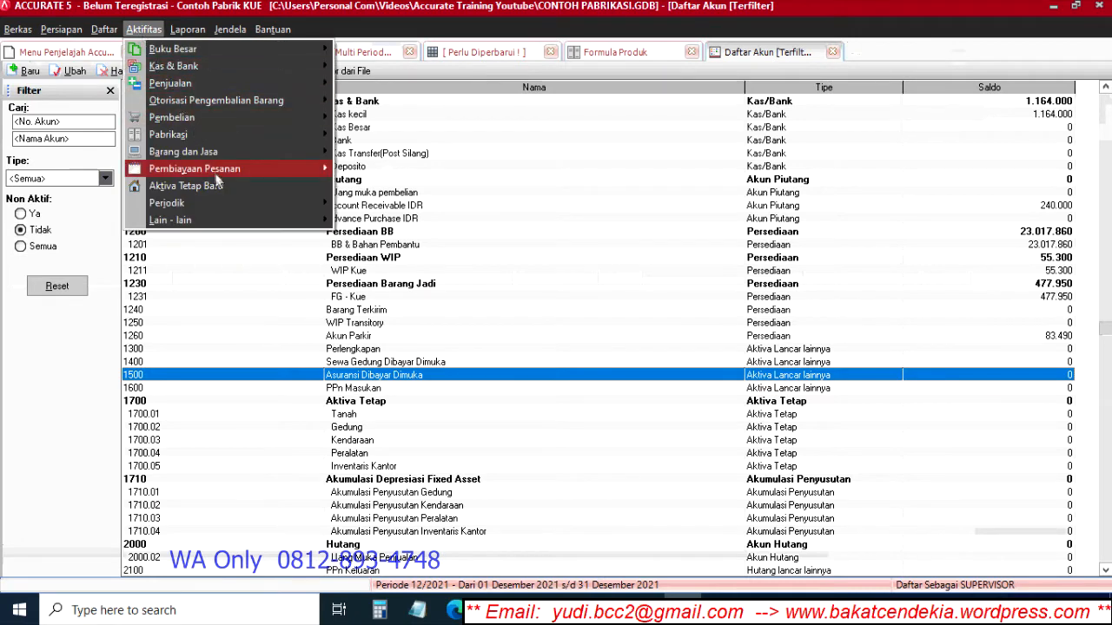
pyautogui.moveTo(212, 170)
pyautogui.click(422, 187)
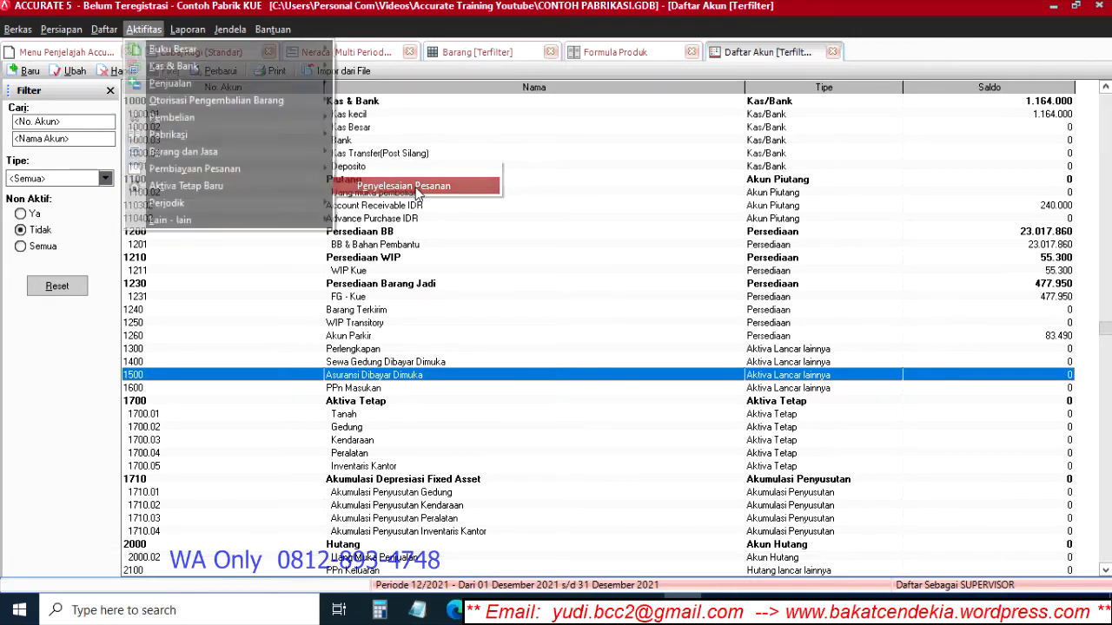
pyautogui.click(526, 190)
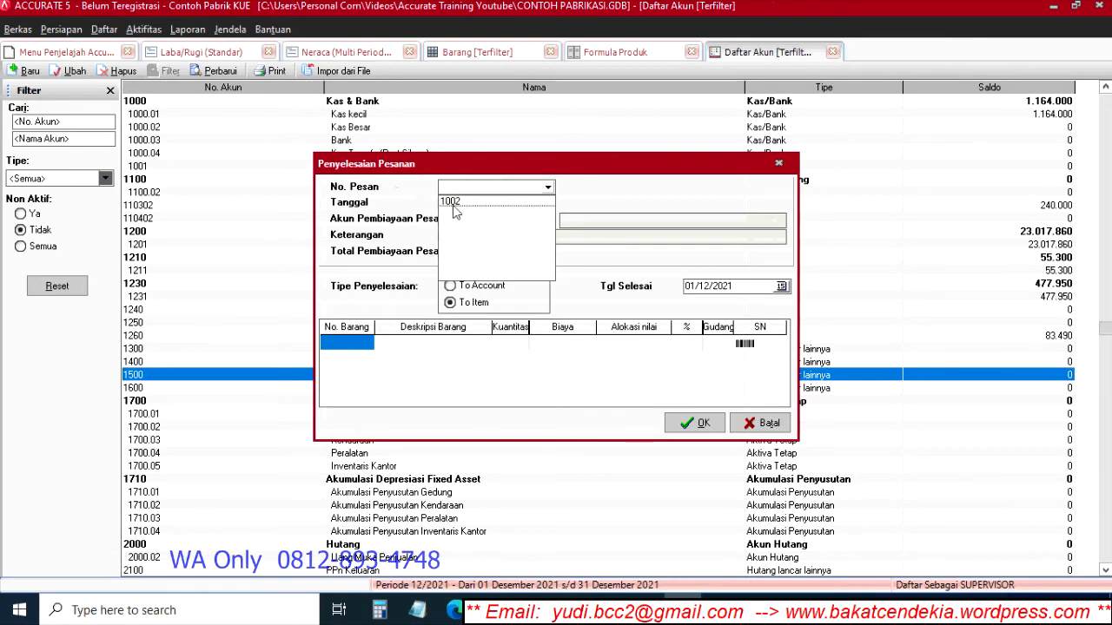
pyautogui.click(451, 201)
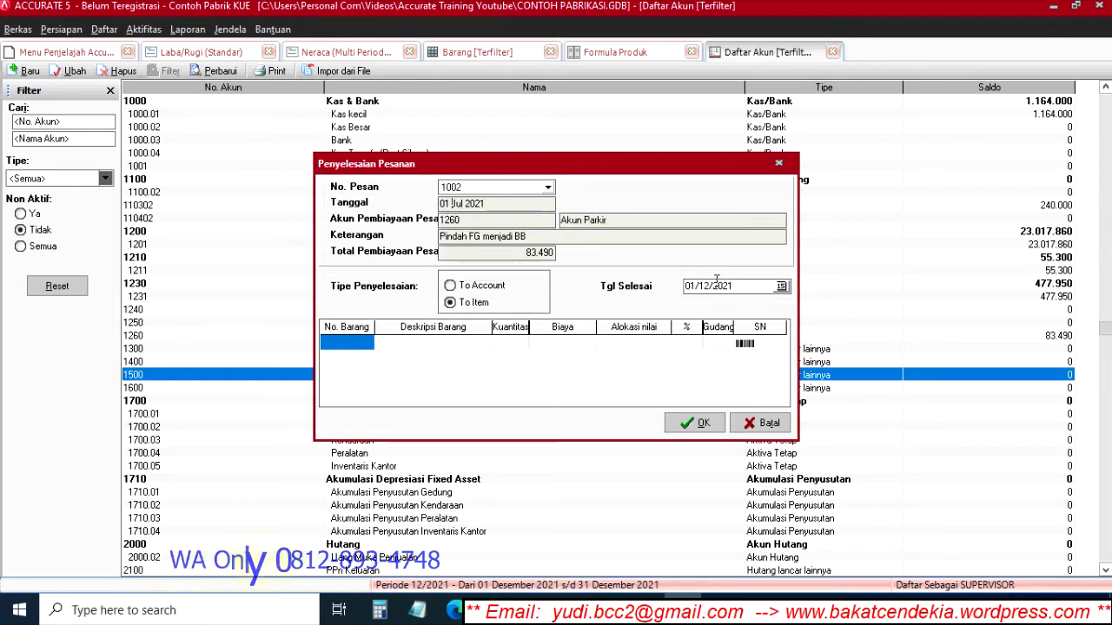
pyautogui.click(781, 288)
pyautogui.click(708, 304)
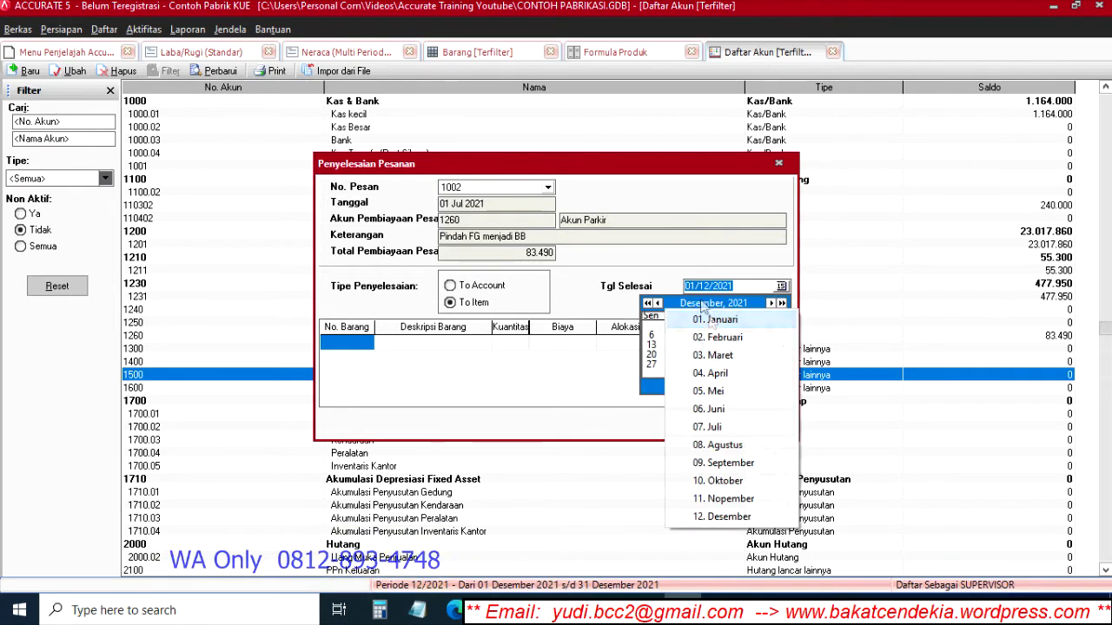
pyautogui.click(723, 427)
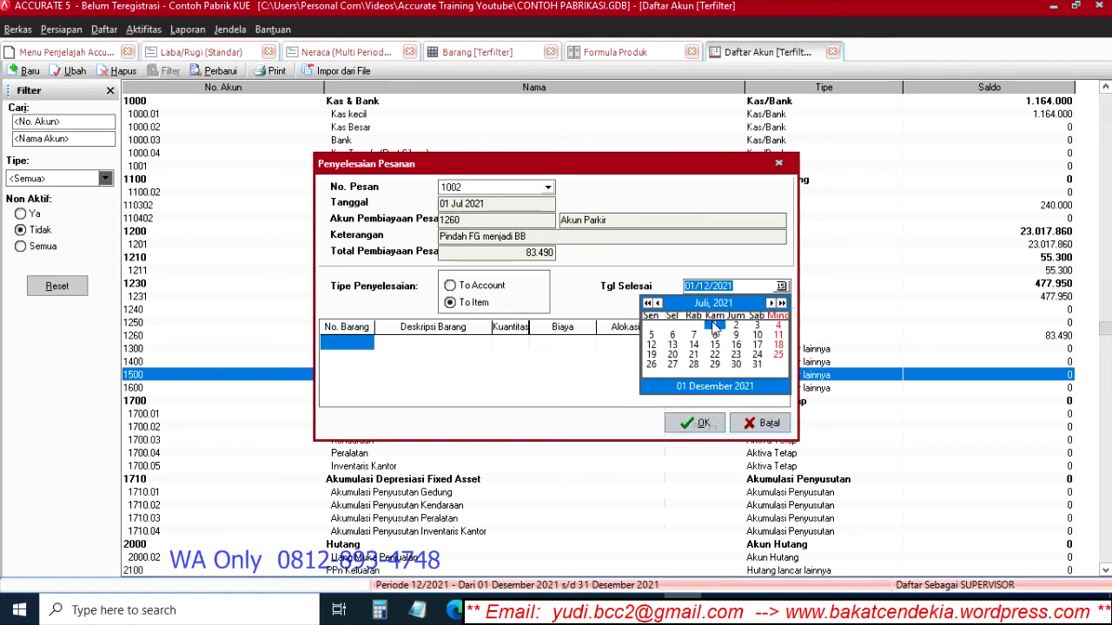
pyautogui.click(714, 328)
# Step: Add item RM-003 Tart - Lanjutan with a quantity of 2 to the completion and confirm it
pyautogui.click(350, 343)
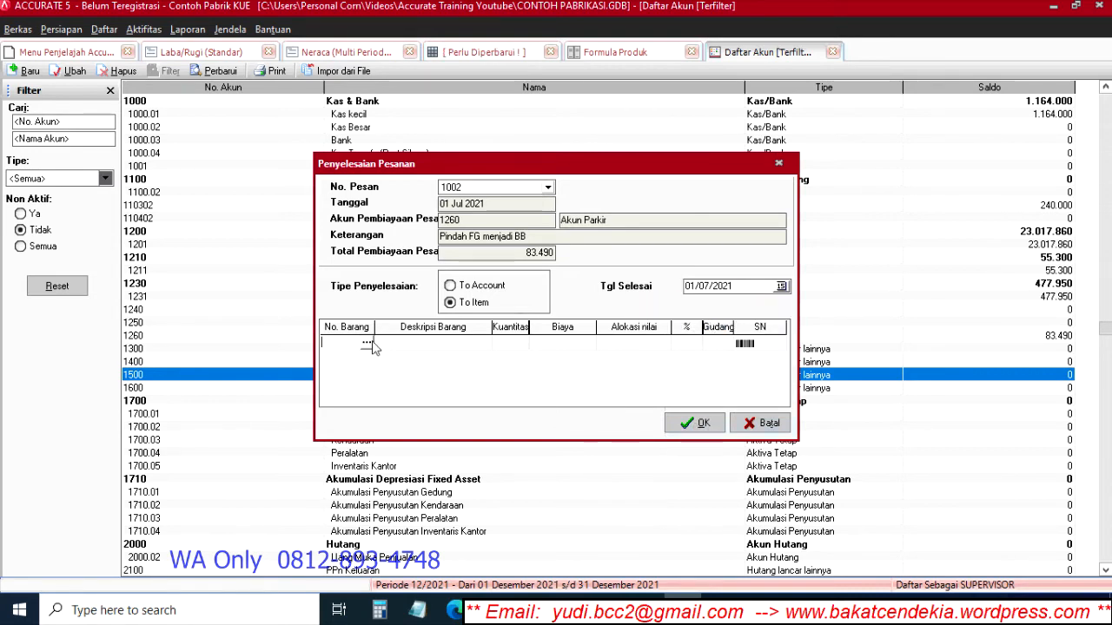
pyautogui.click(365, 345)
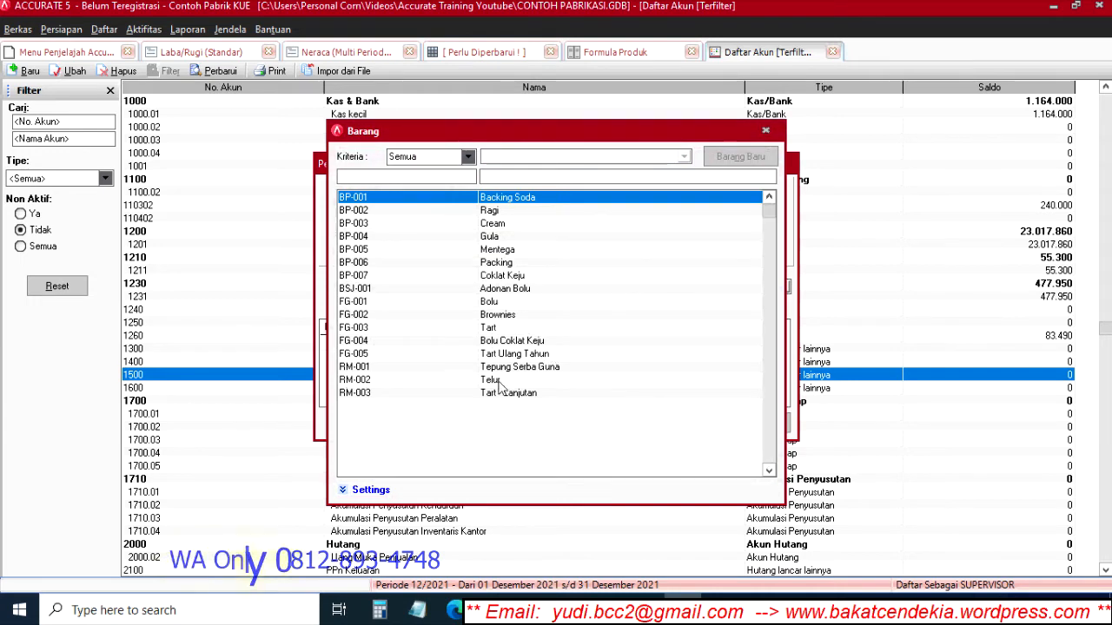
pyautogui.doubleClick(509, 394)
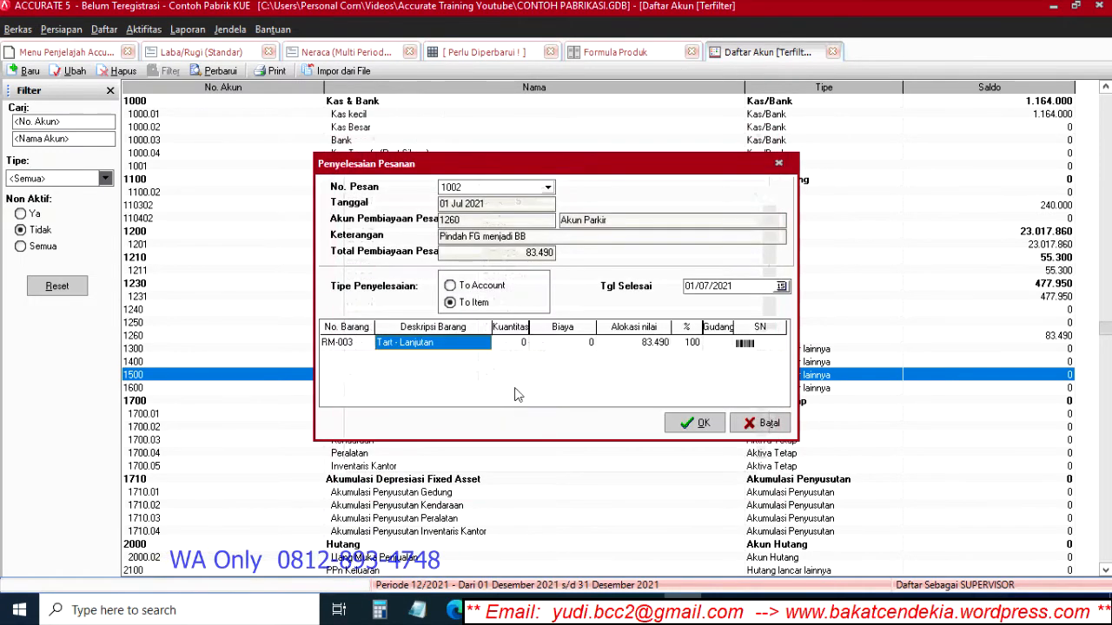
pyautogui.press('Tab')
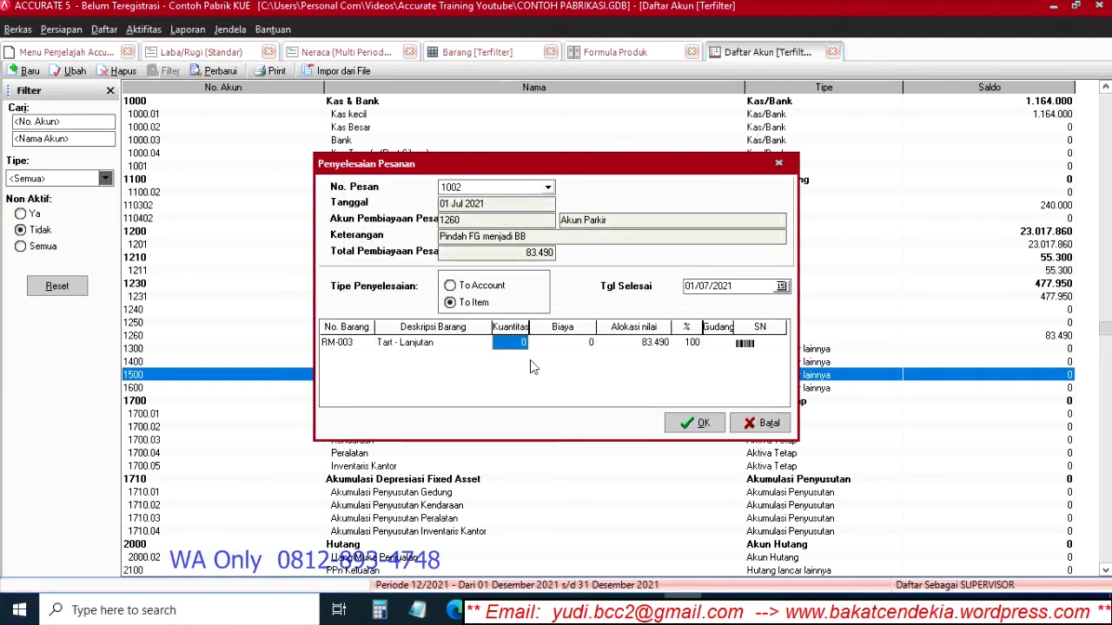
pyautogui.write('2')
pyautogui.press('Tab')
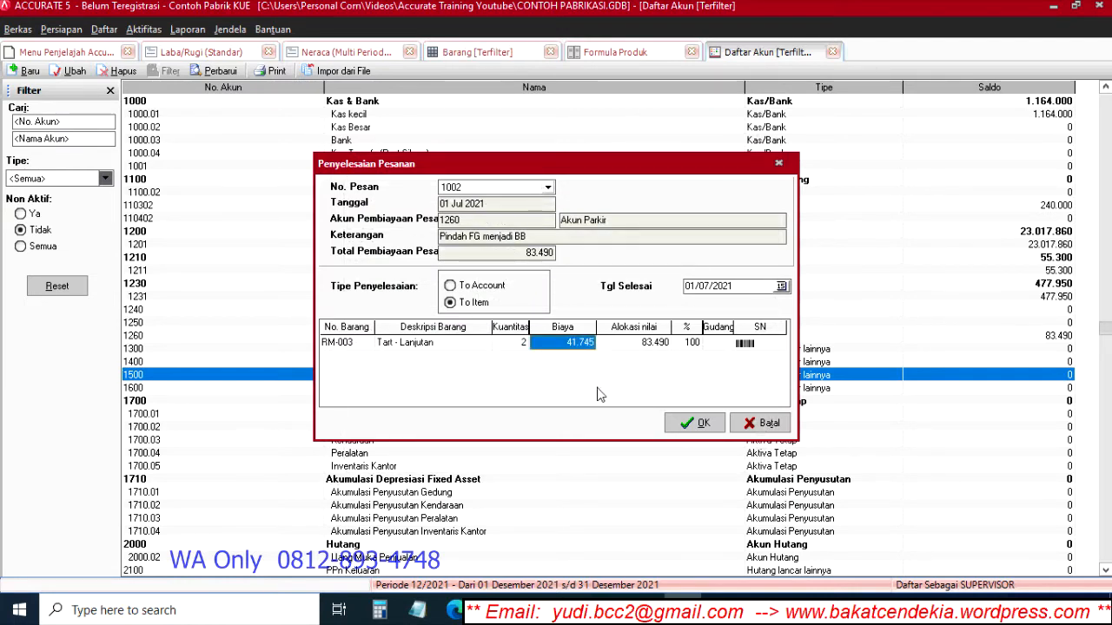
pyautogui.click(701, 424)
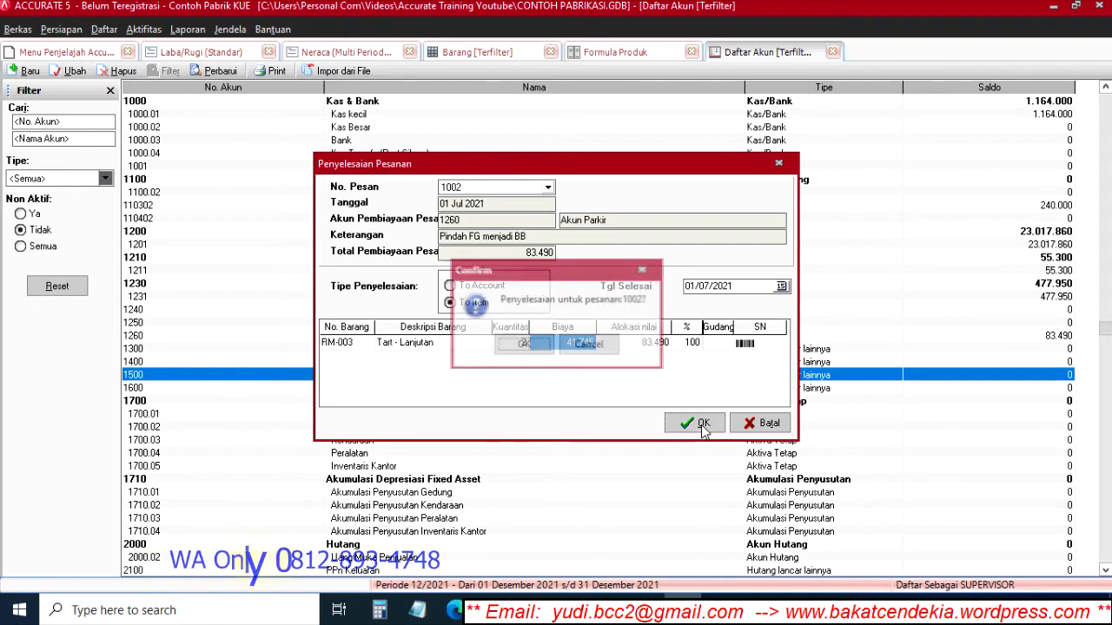
pyautogui.click(524, 345)
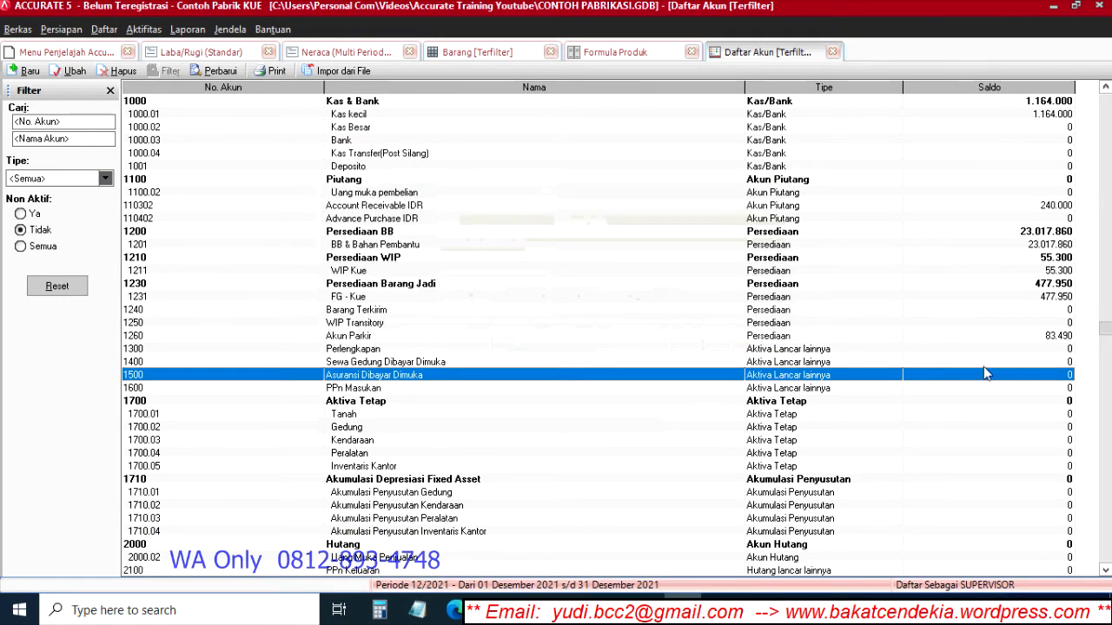
# Step: Refresh the account list, check the balances of Akun Parkir and BB & Bahan Pembantu, and close the list
pyautogui.click(1033, 336)
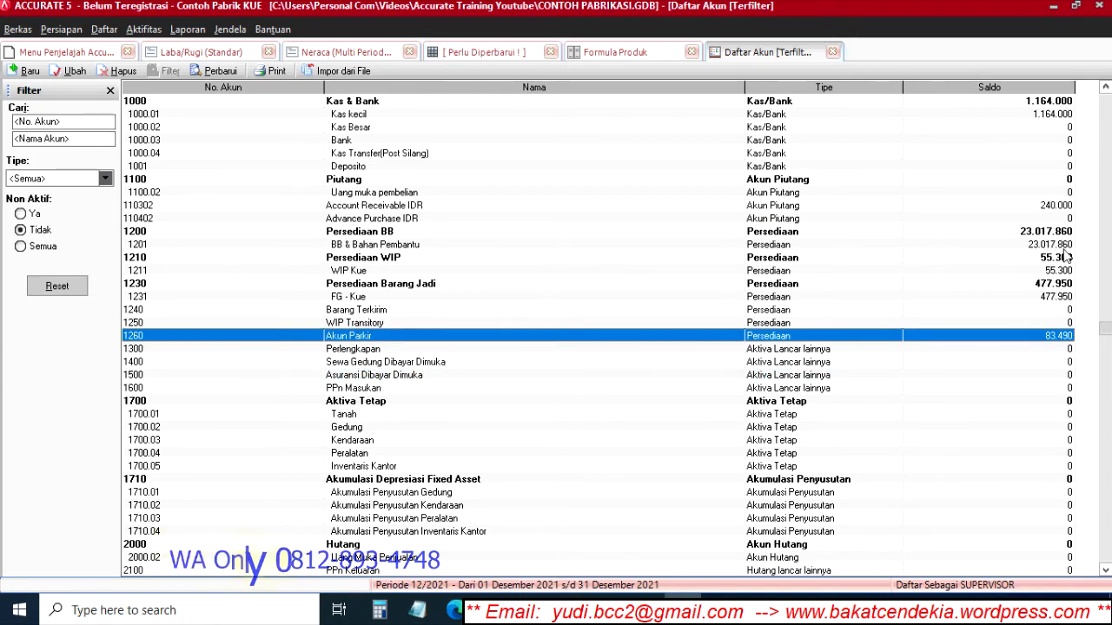
pyautogui.click(220, 71)
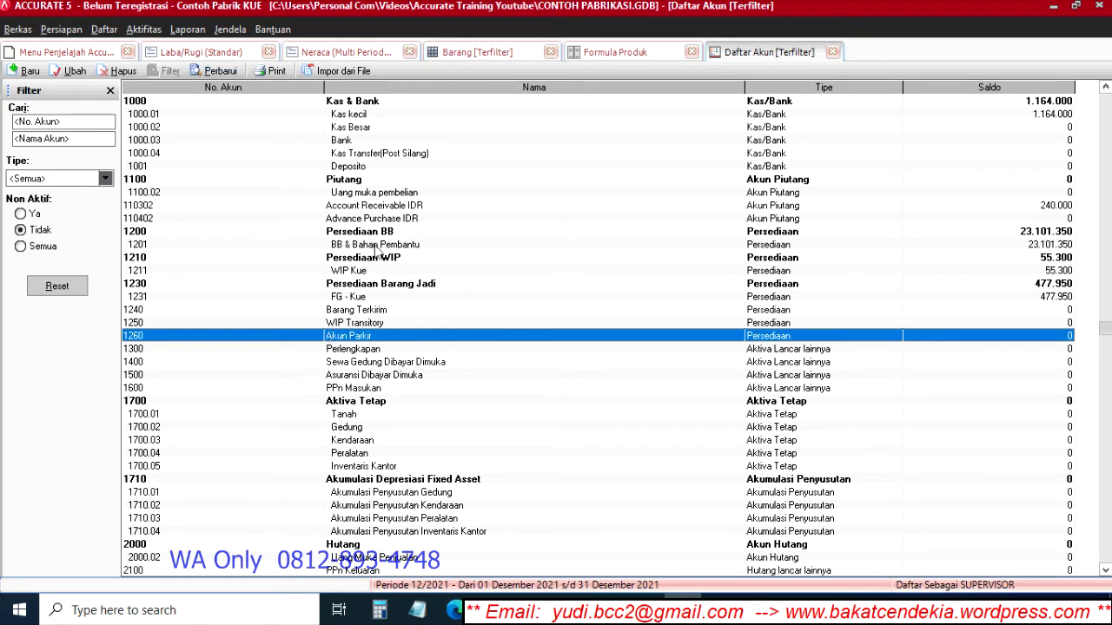
pyautogui.click(374, 246)
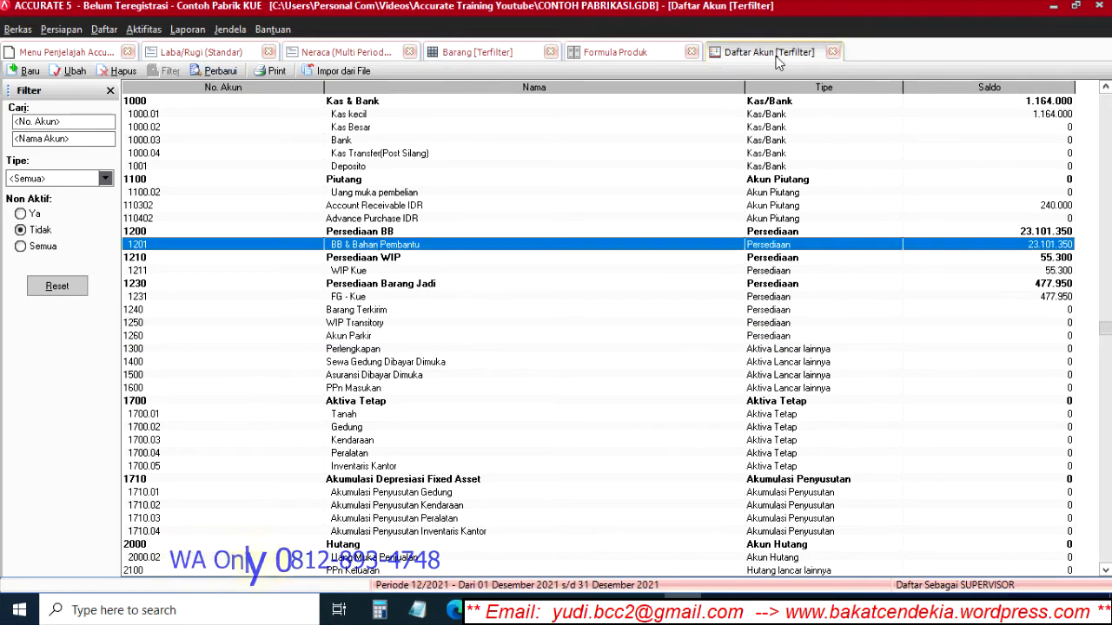
pyautogui.click(836, 51)
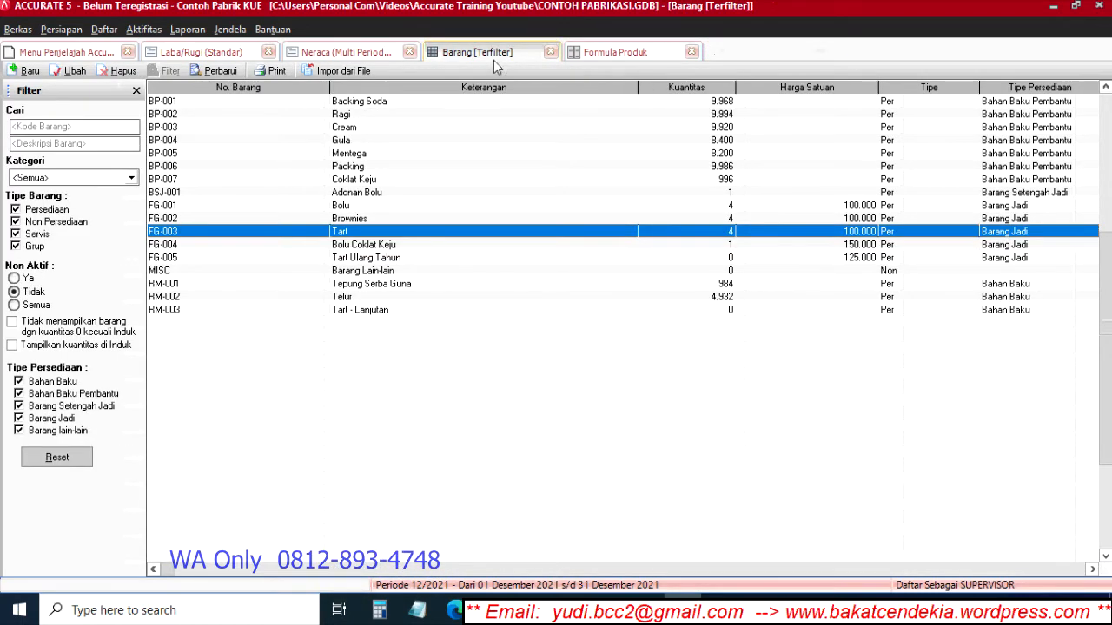
# Step: Refresh the item list to check the quantities of Tart and Tart - Lanjutan, and close the product formula list
pyautogui.click(625, 53)
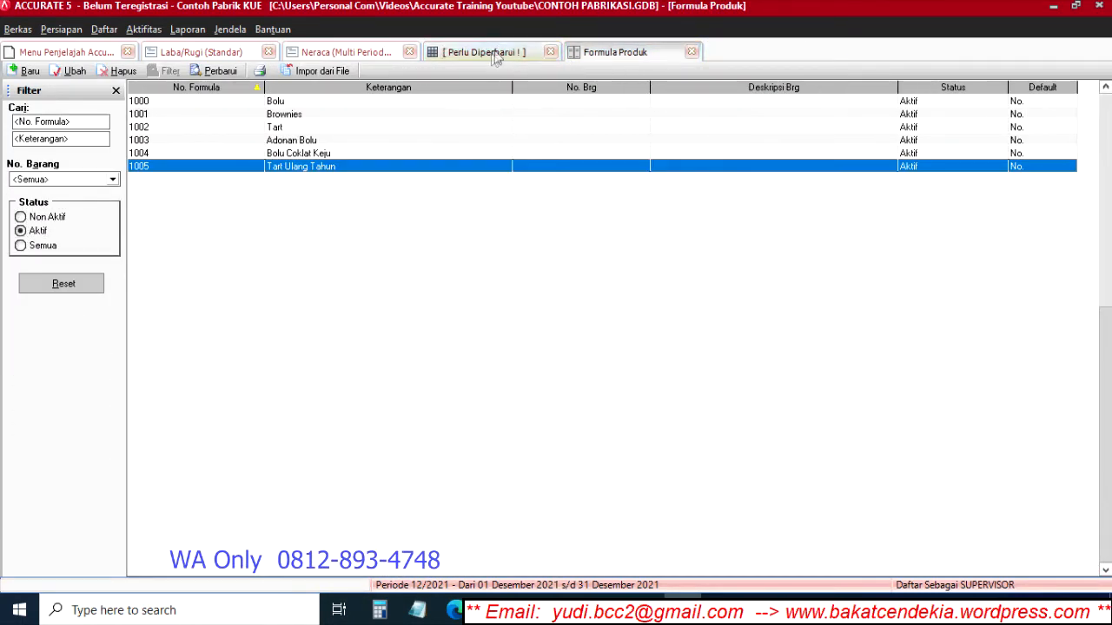
pyautogui.click(489, 52)
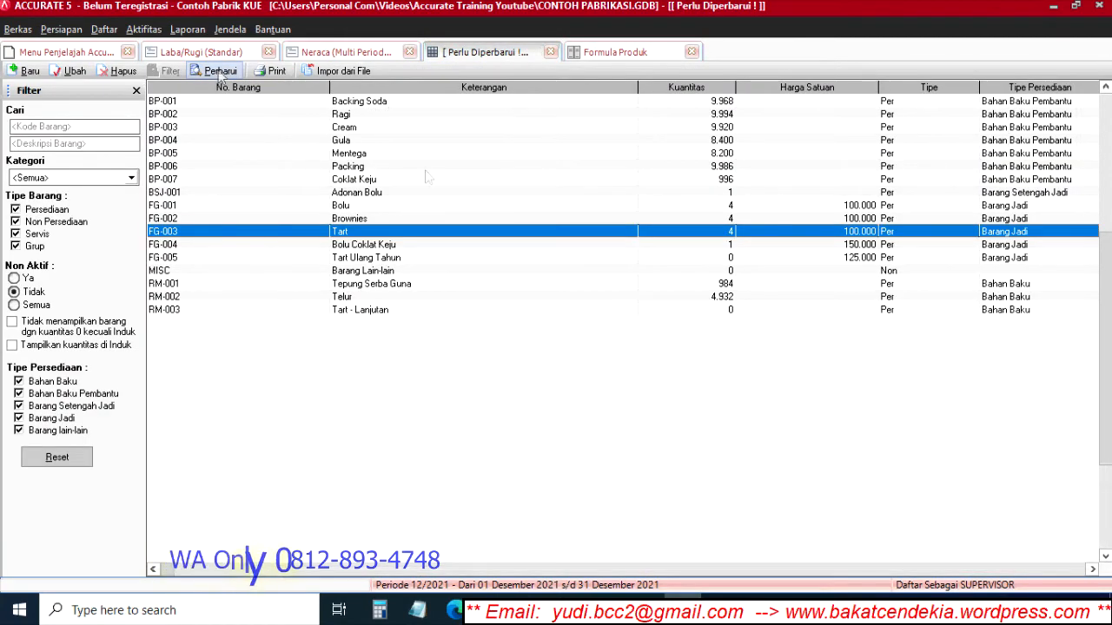
pyautogui.click(729, 313)
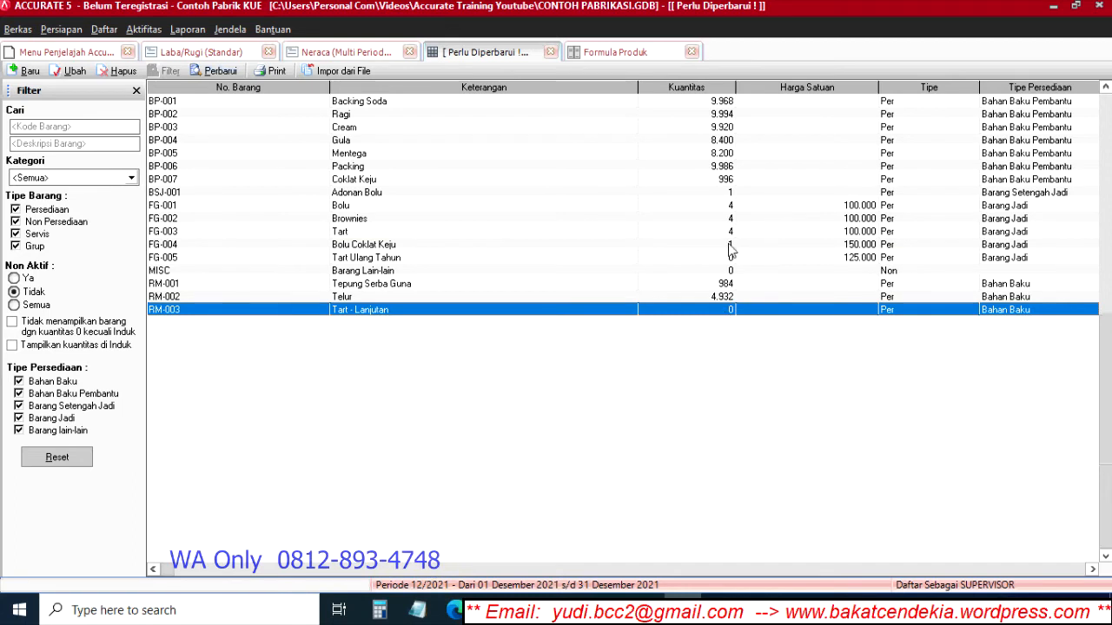
pyautogui.click(220, 72)
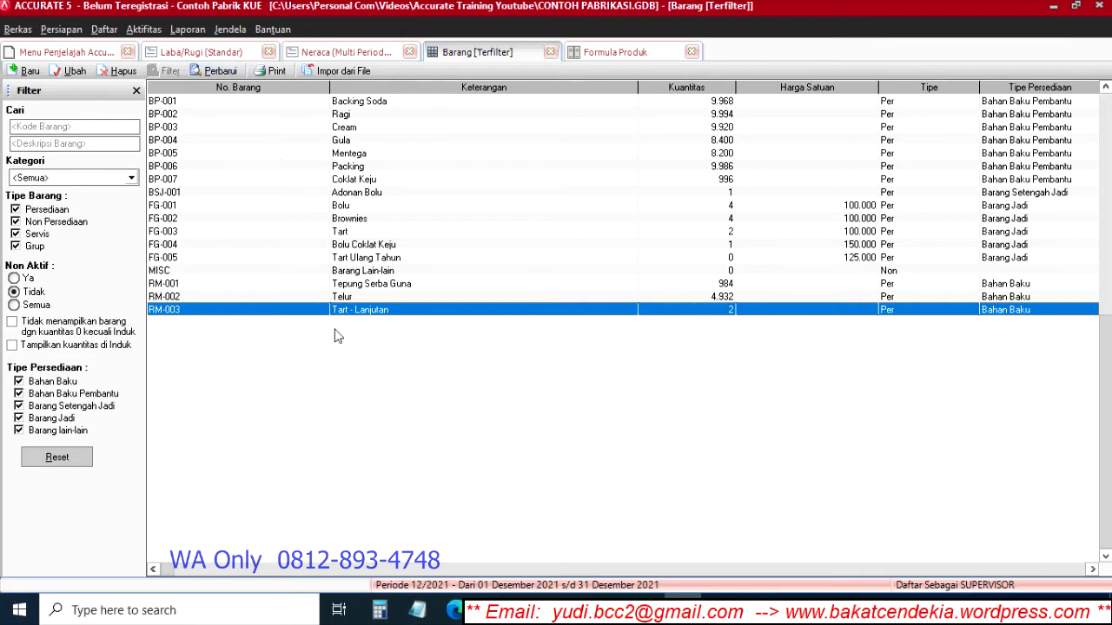
pyautogui.click(617, 52)
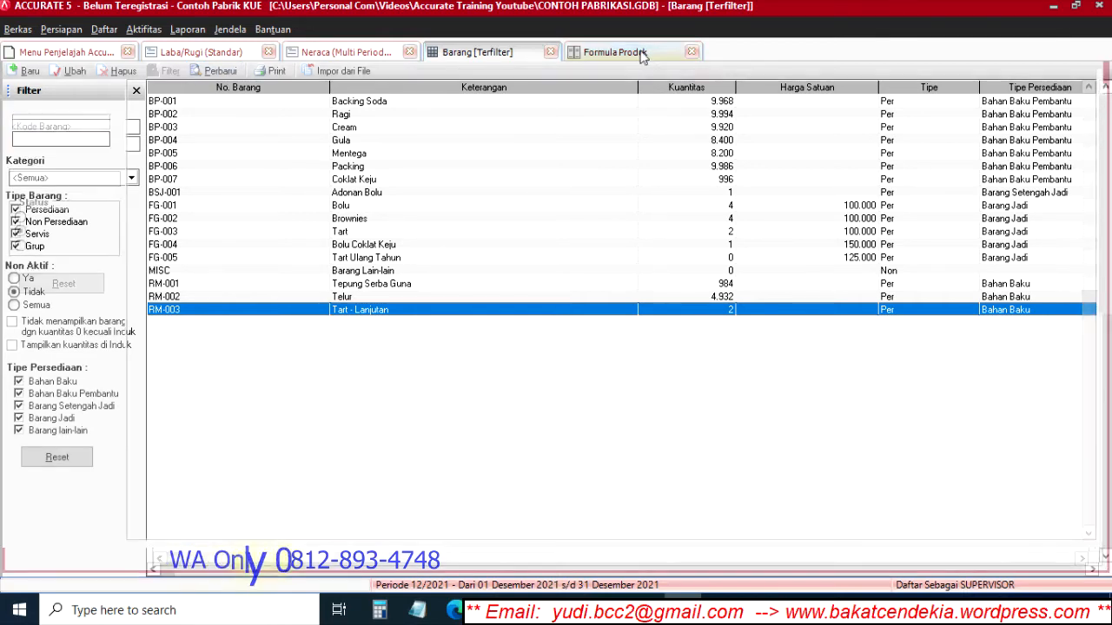
pyautogui.click(692, 53)
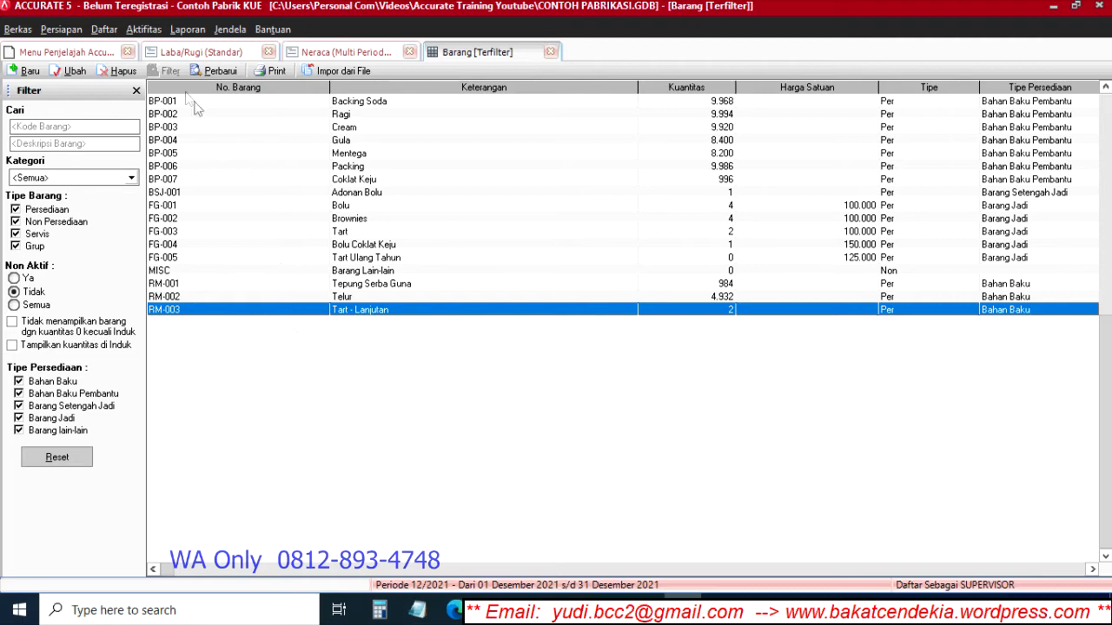
# Step: Start a new work order and set its start date to 05/07/2021
pyautogui.click(44, 52)
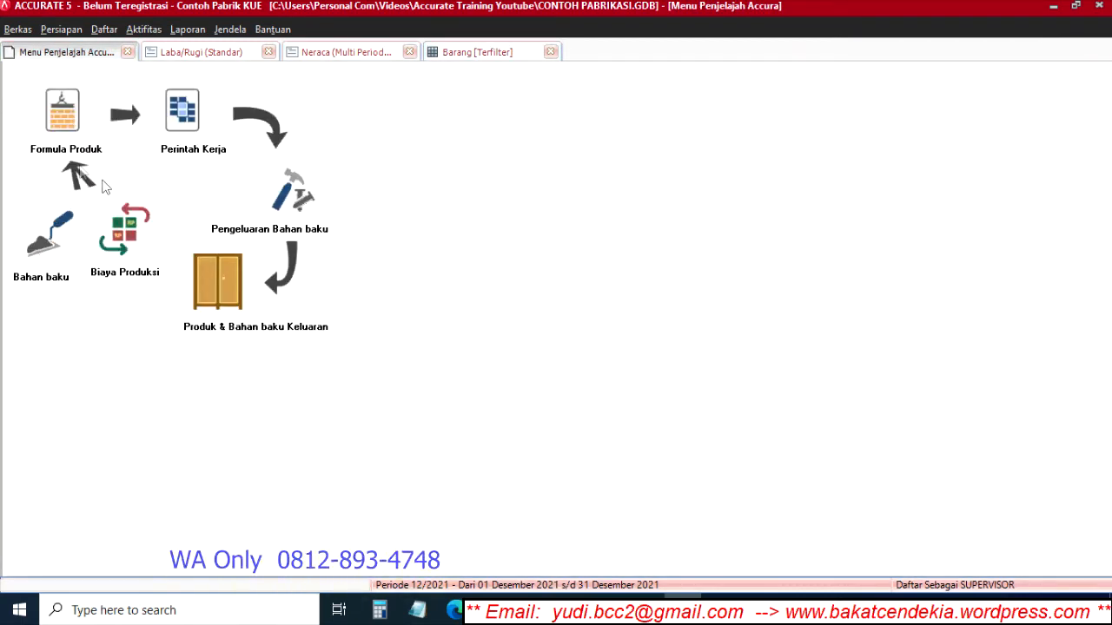
pyautogui.click(184, 110)
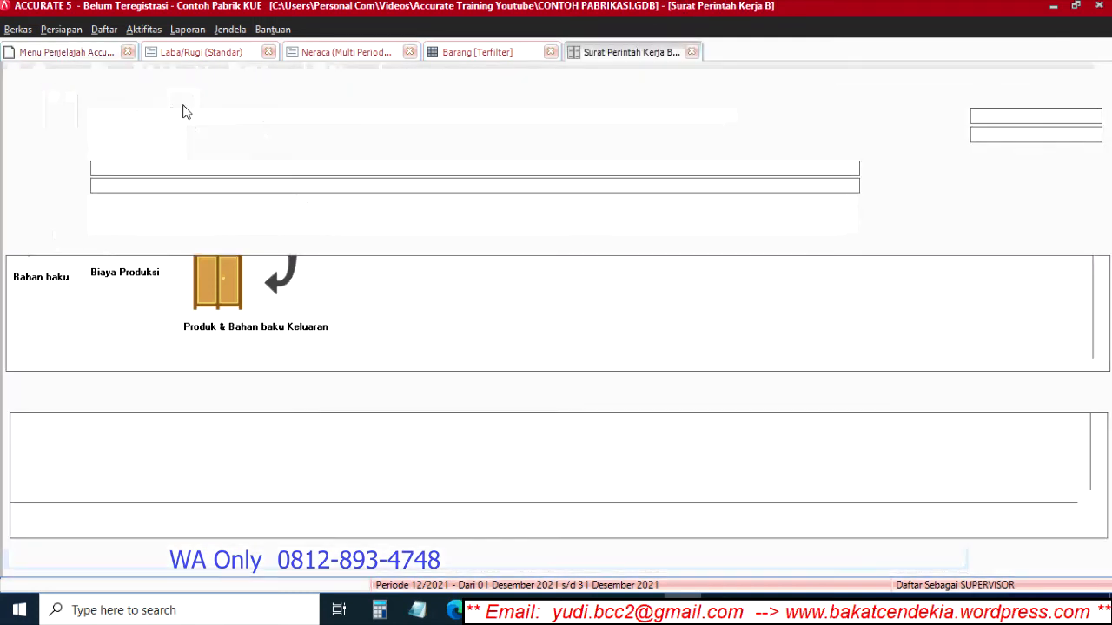
pyautogui.click(174, 135)
pyautogui.click(176, 135)
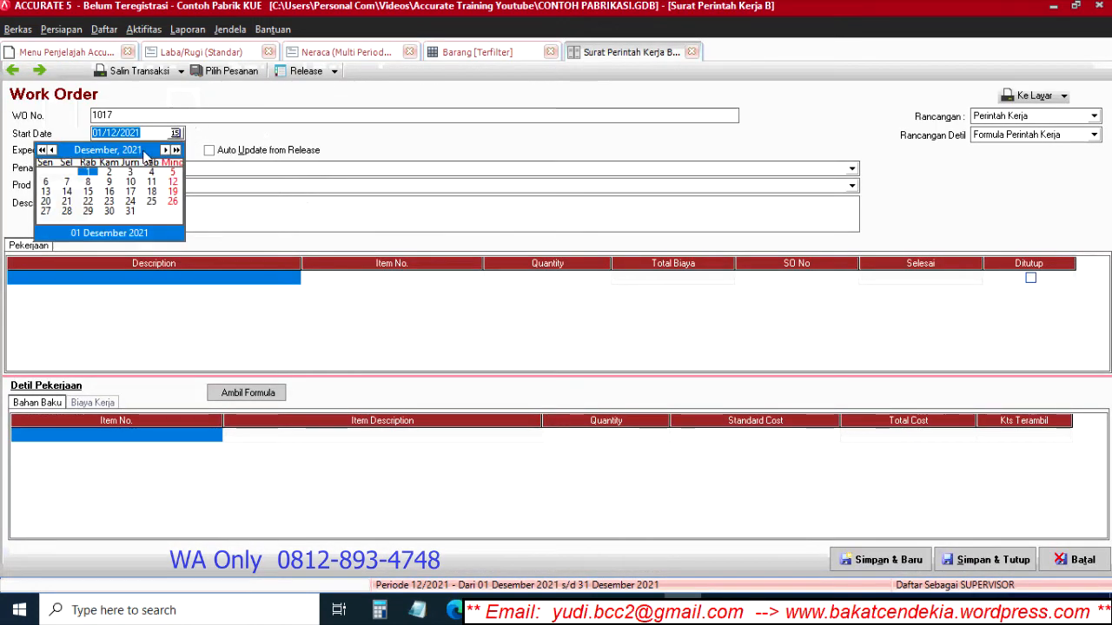
pyautogui.click(108, 150)
pyautogui.click(115, 274)
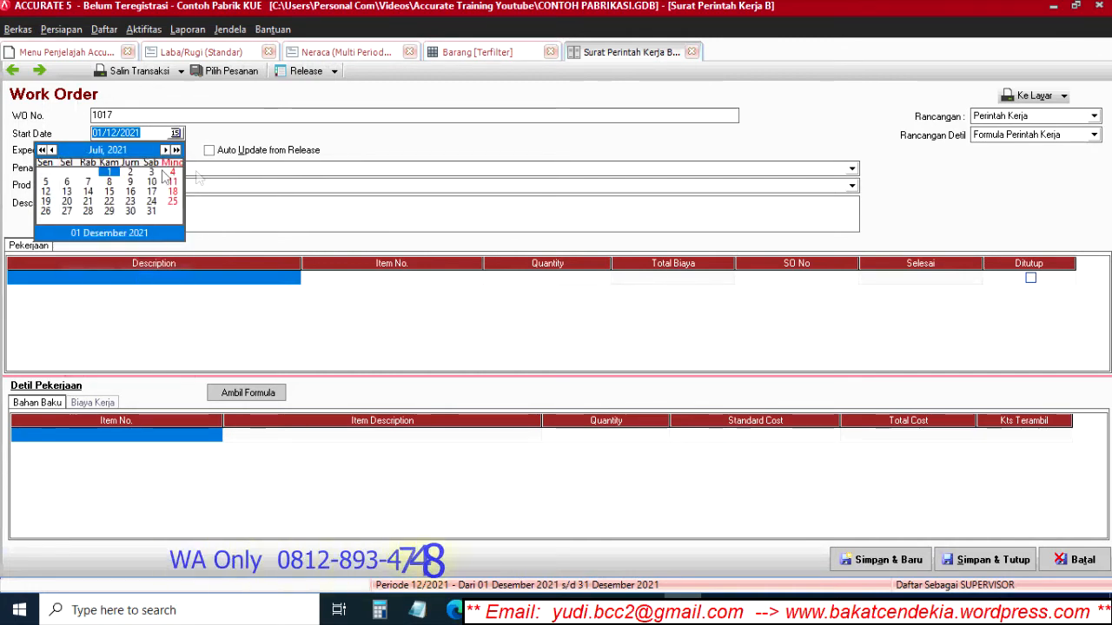
pyautogui.click(45, 181)
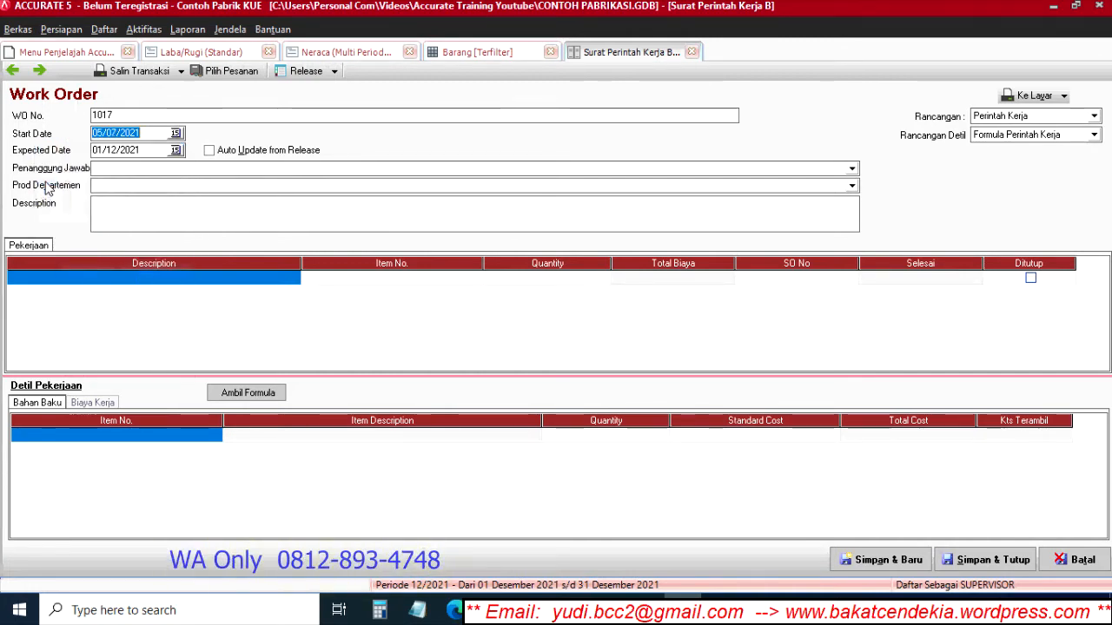
# Step: Set the work order's expected date to 05/07/2021 and enable Auto Update from Release
pyautogui.click(176, 150)
pyautogui.click(108, 167)
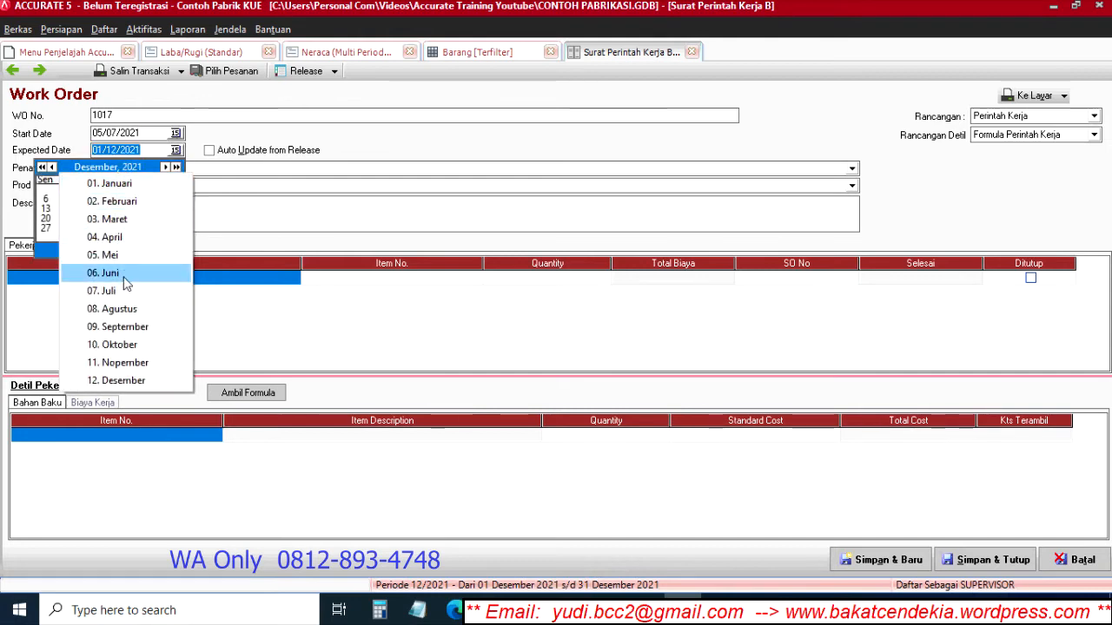
pyautogui.click(124, 279)
pyautogui.click(167, 168)
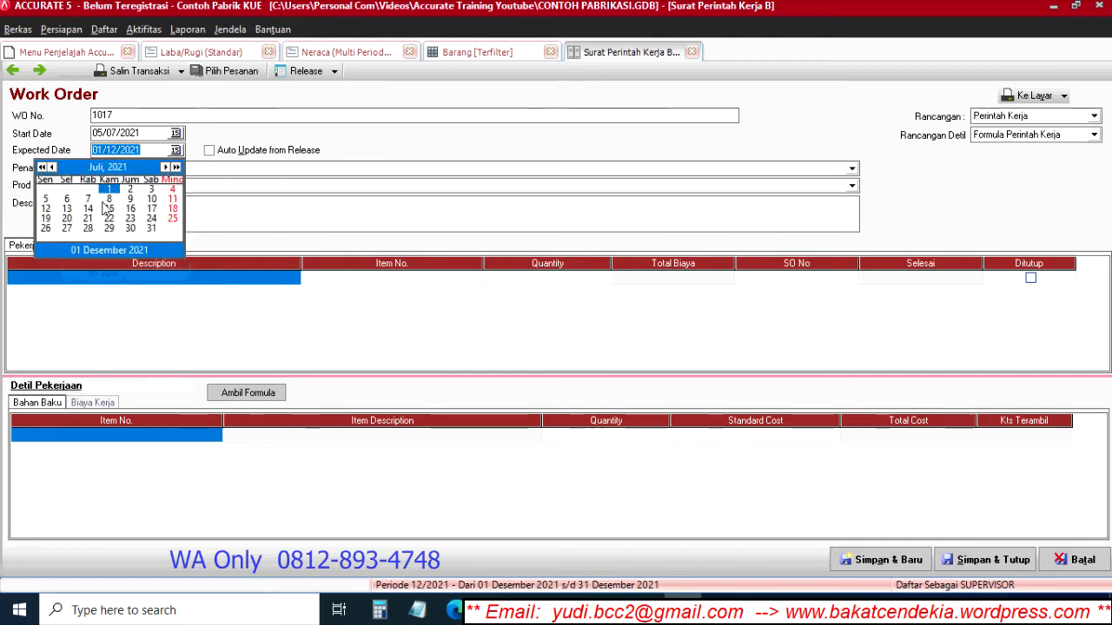
pyautogui.click(46, 199)
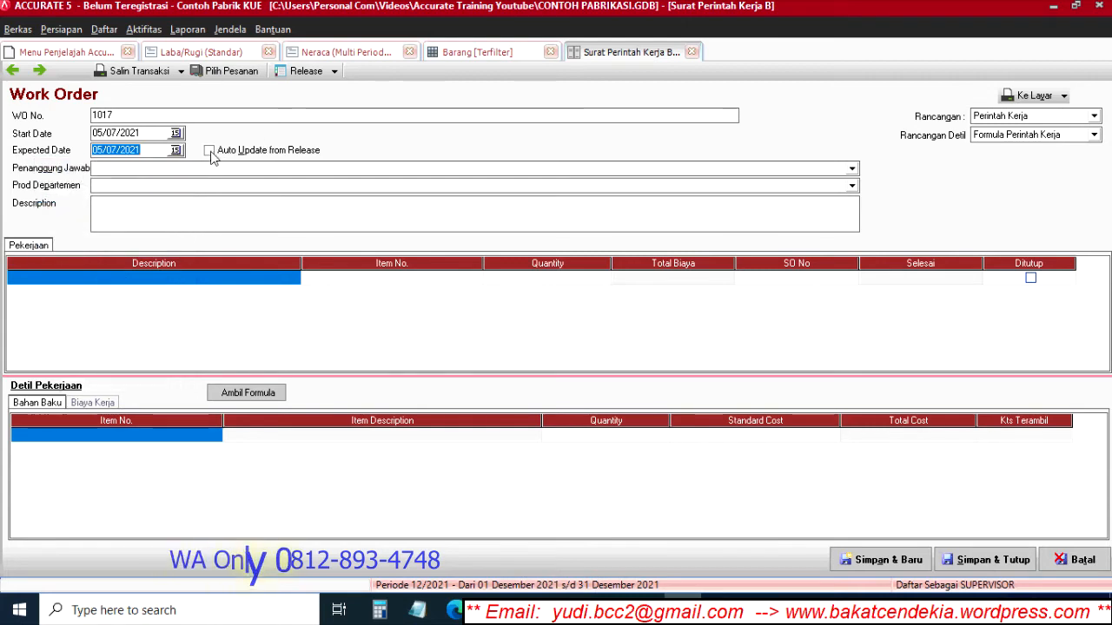
pyautogui.click(208, 151)
# Step: Add the Tart Ulang Tahun product formula as the work order's job with a quantity of 2
pyautogui.click(242, 280)
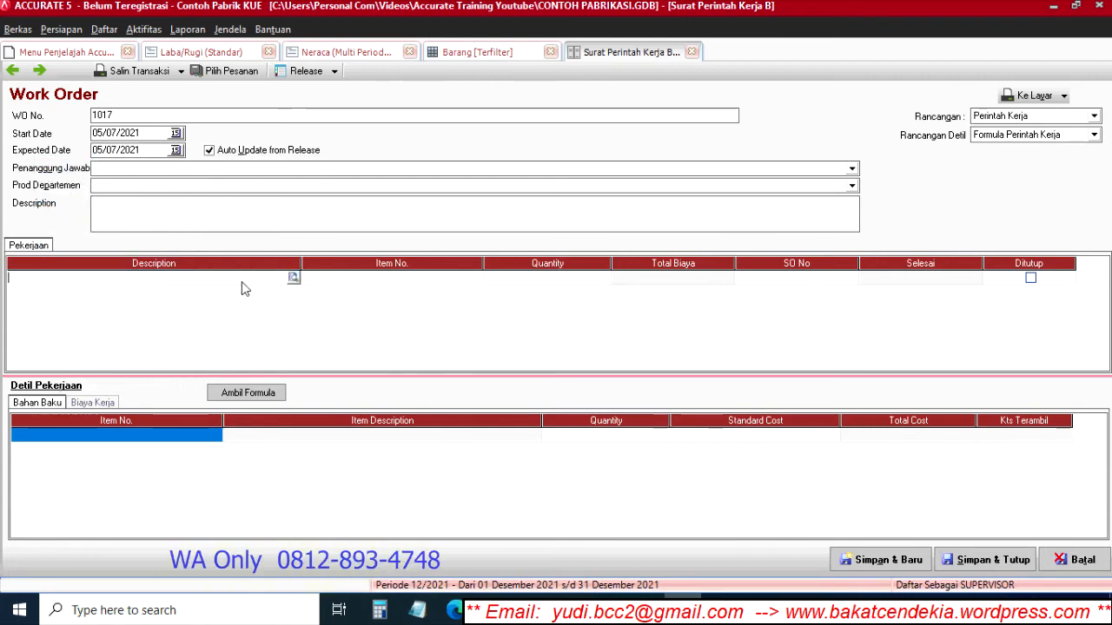
pyautogui.click(292, 278)
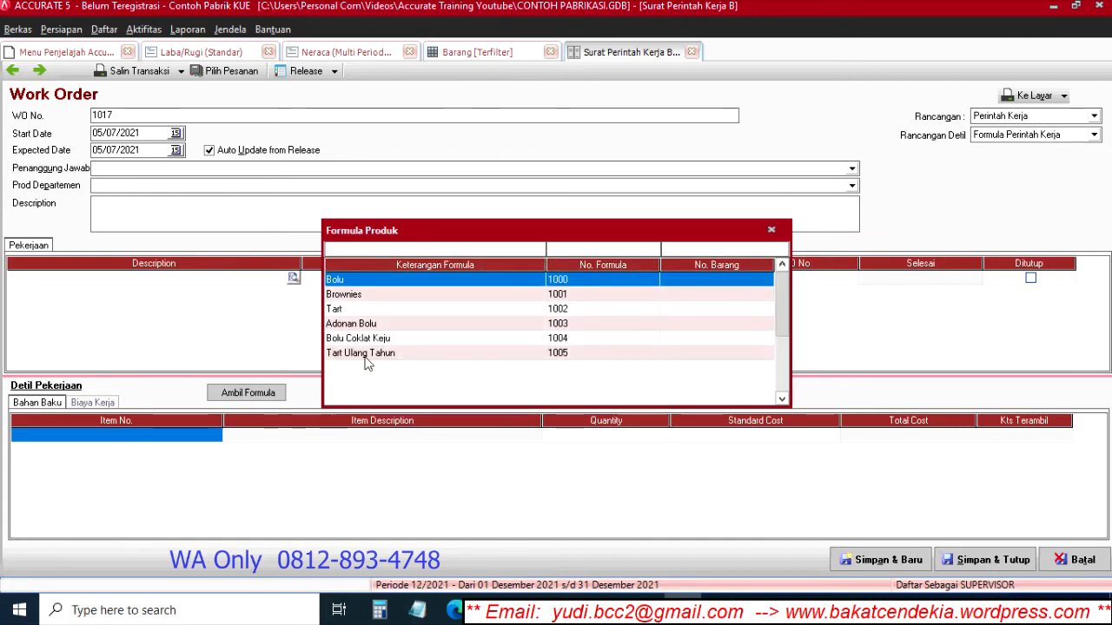
pyautogui.click(365, 355)
pyautogui.doubleClick(365, 355)
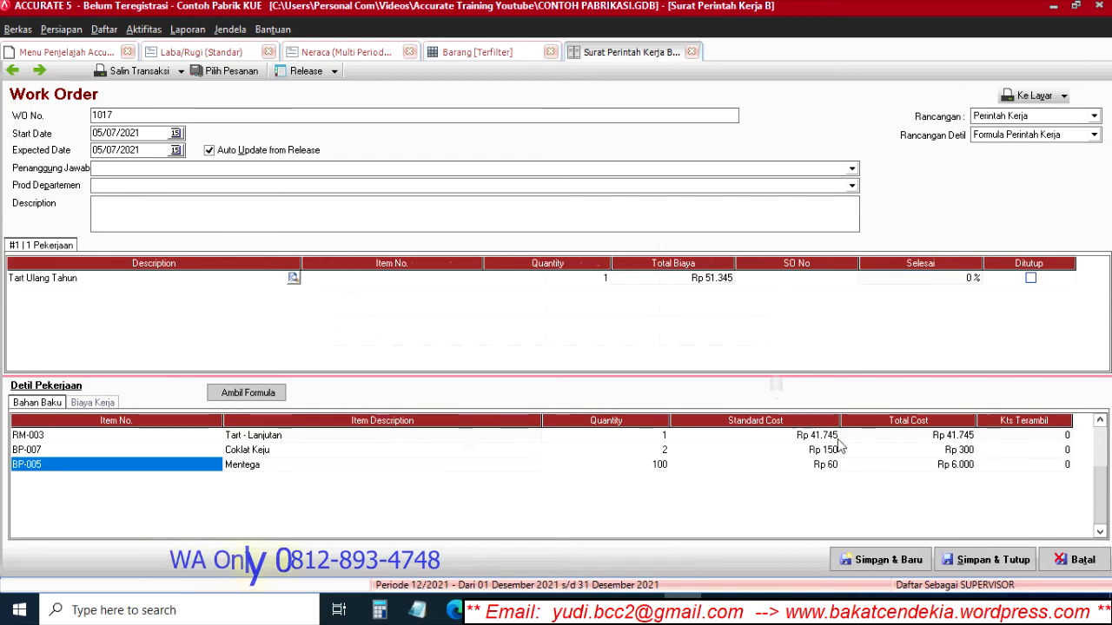
pyautogui.click(592, 279)
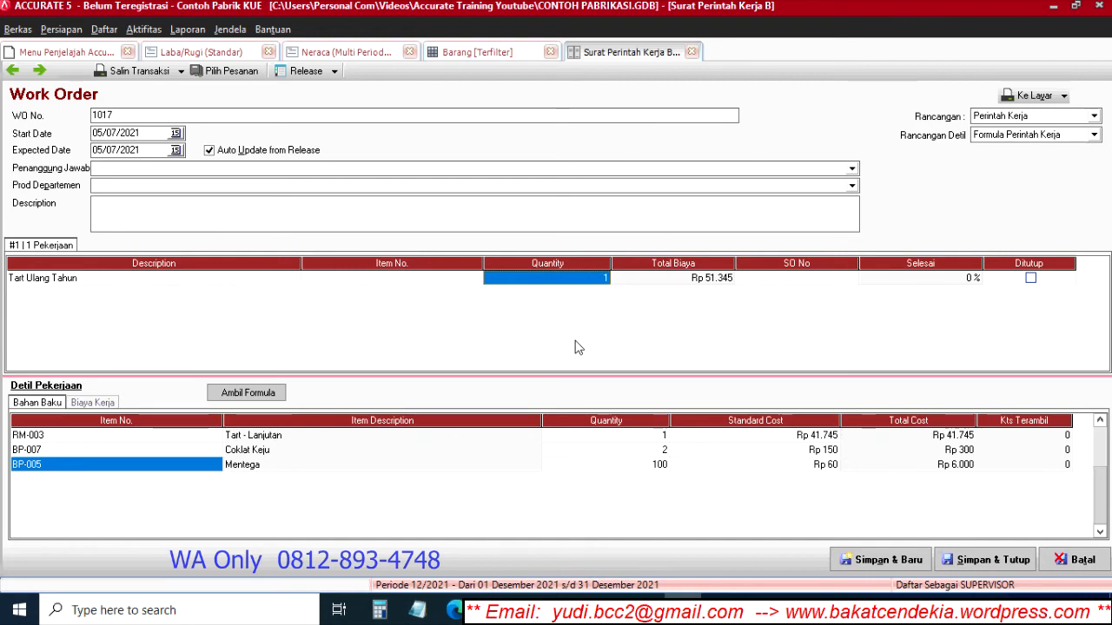
pyautogui.write('2')
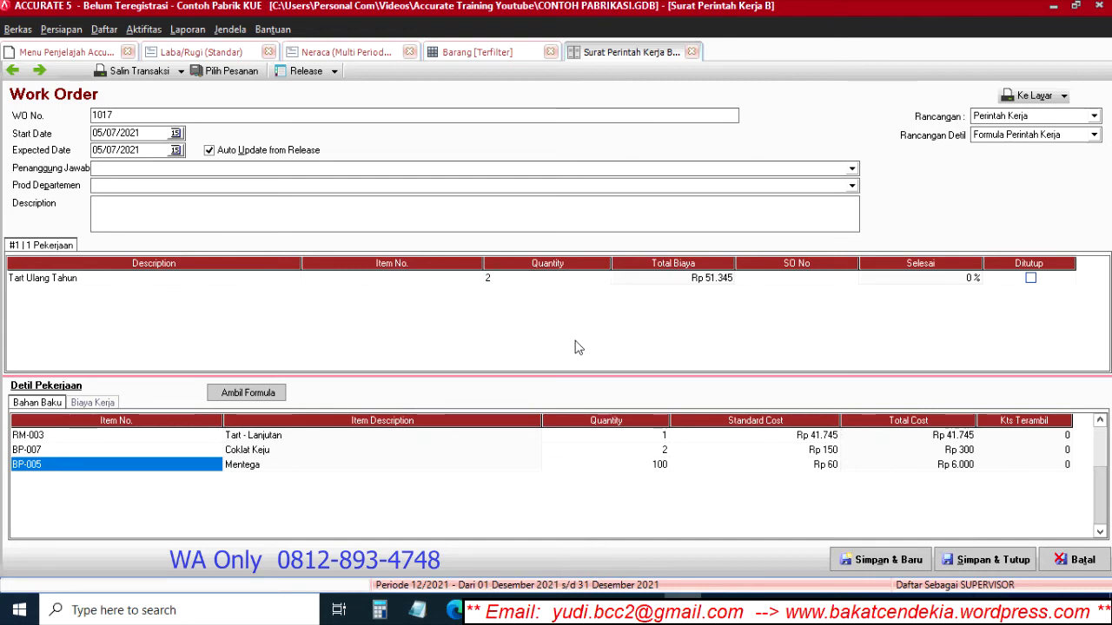
pyautogui.press('Tab')
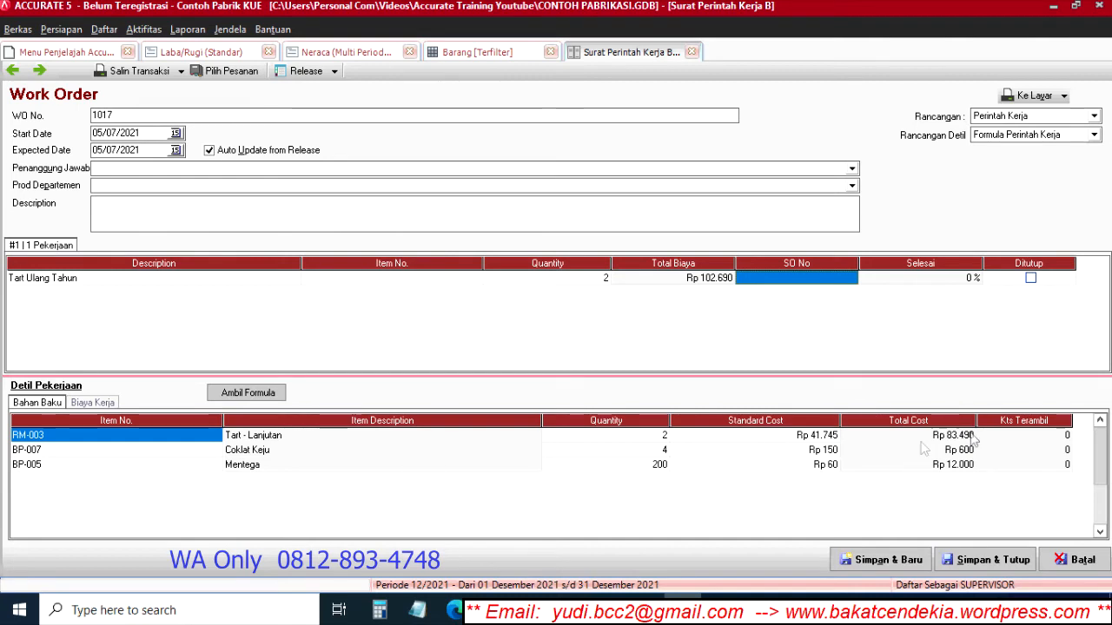
# Step: Check the job's Biaya Kerja and Bahan Baku details, and save and close the work order
pyautogui.click(92, 403)
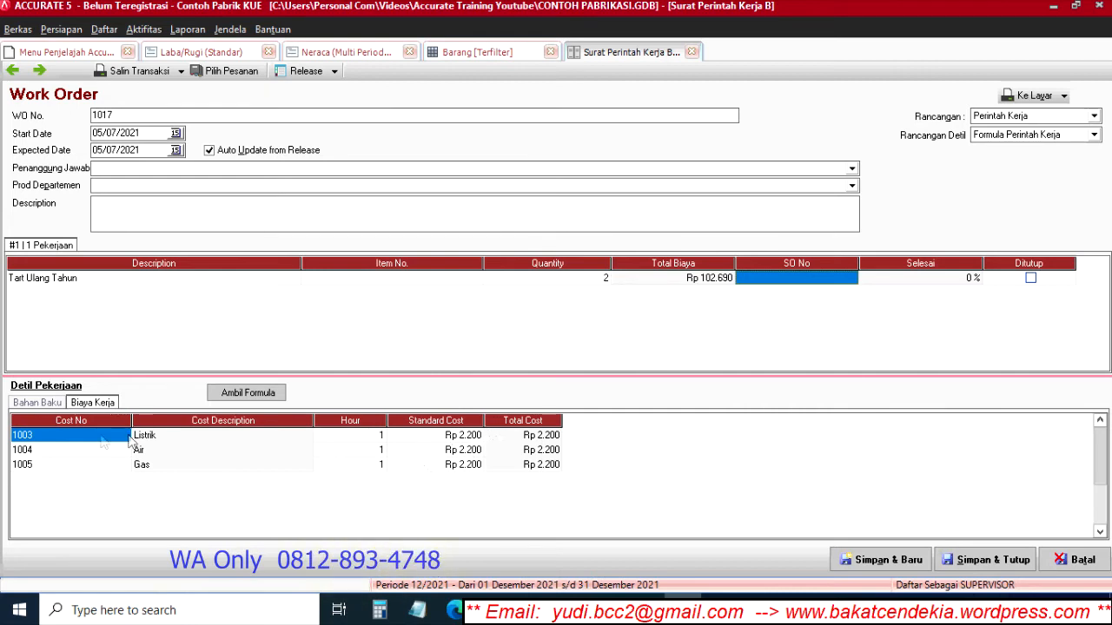
pyautogui.click(38, 403)
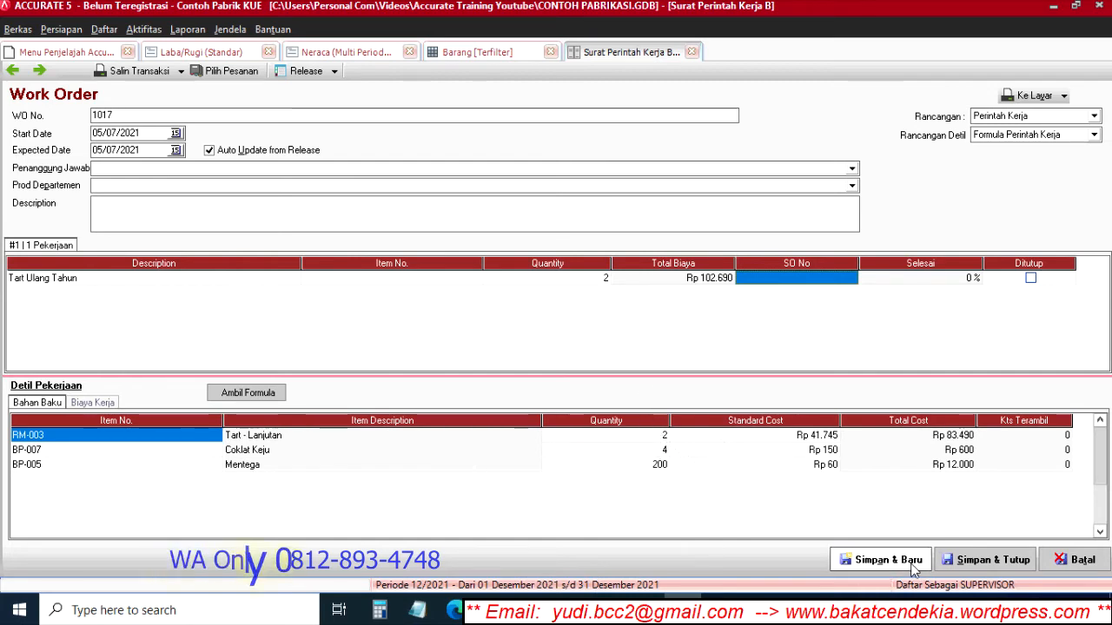
pyautogui.click(992, 561)
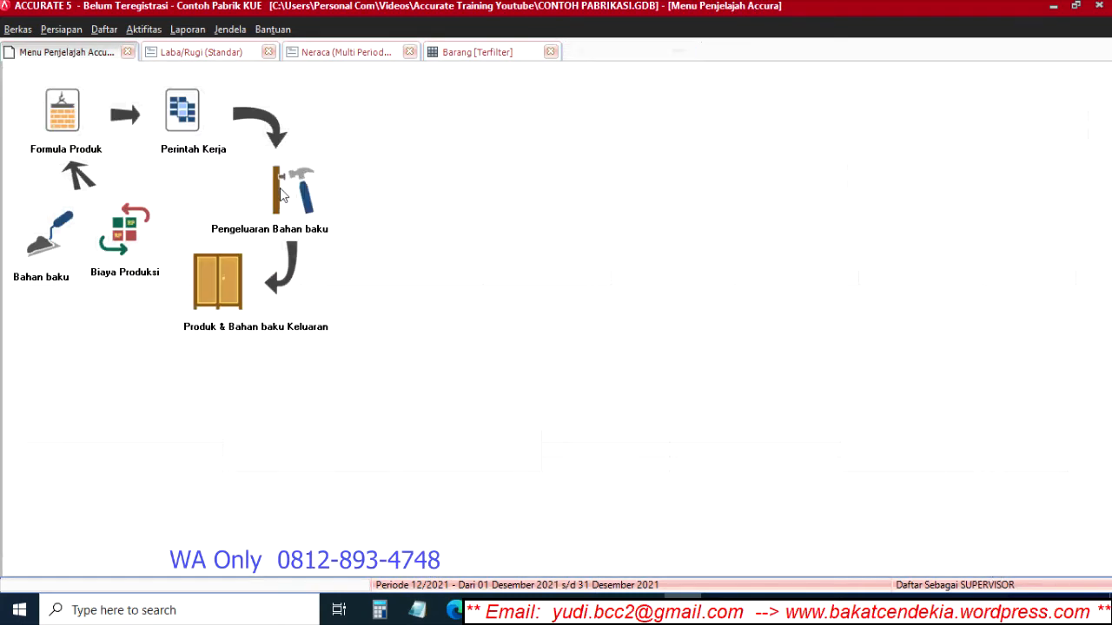
# Step: Start a material release dated 06/07/2021 for work order 1017
pyautogui.click(289, 205)
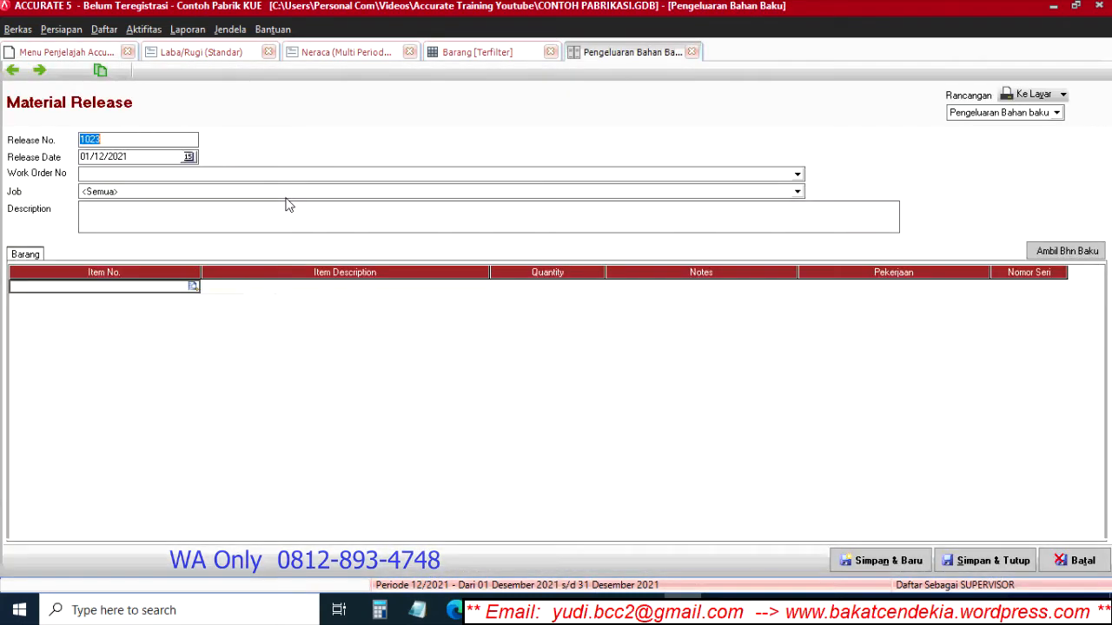
pyautogui.click(189, 157)
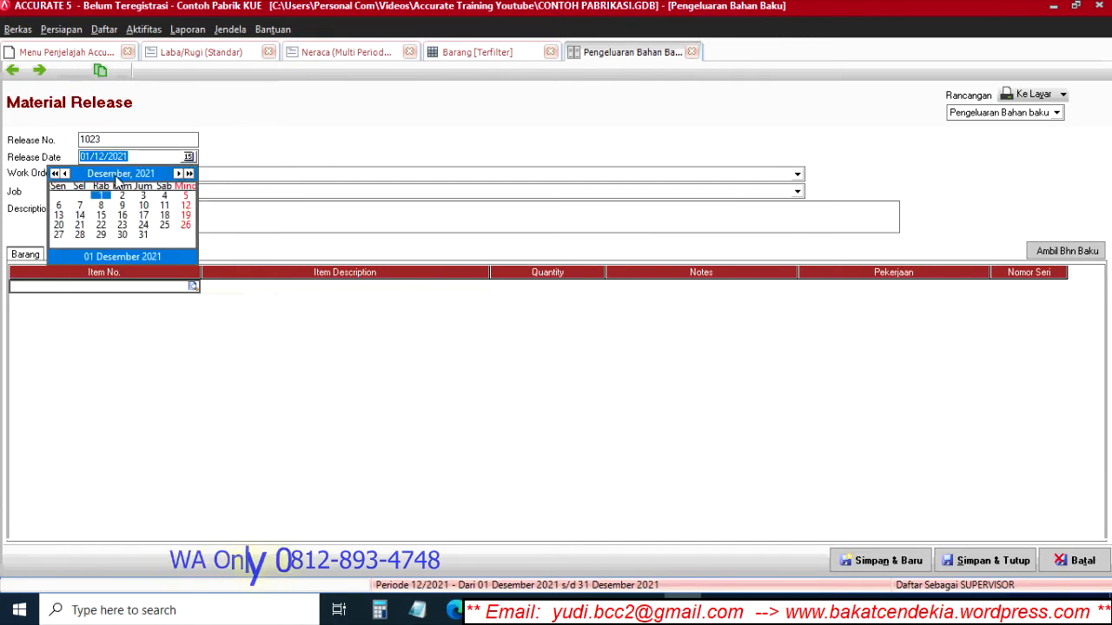
pyautogui.click(119, 174)
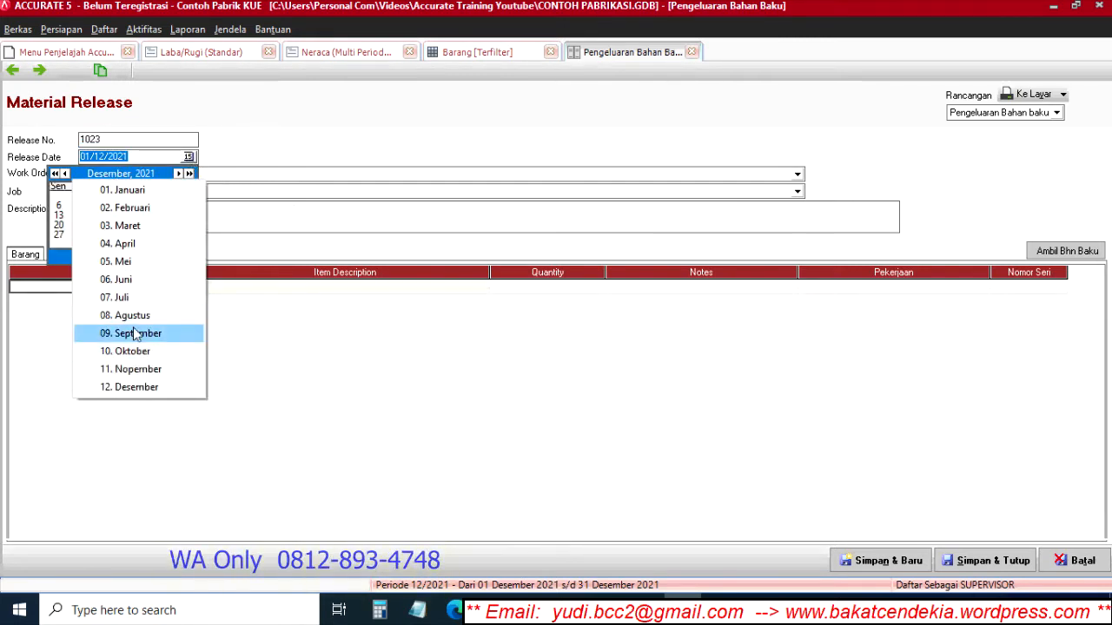
pyautogui.click(127, 298)
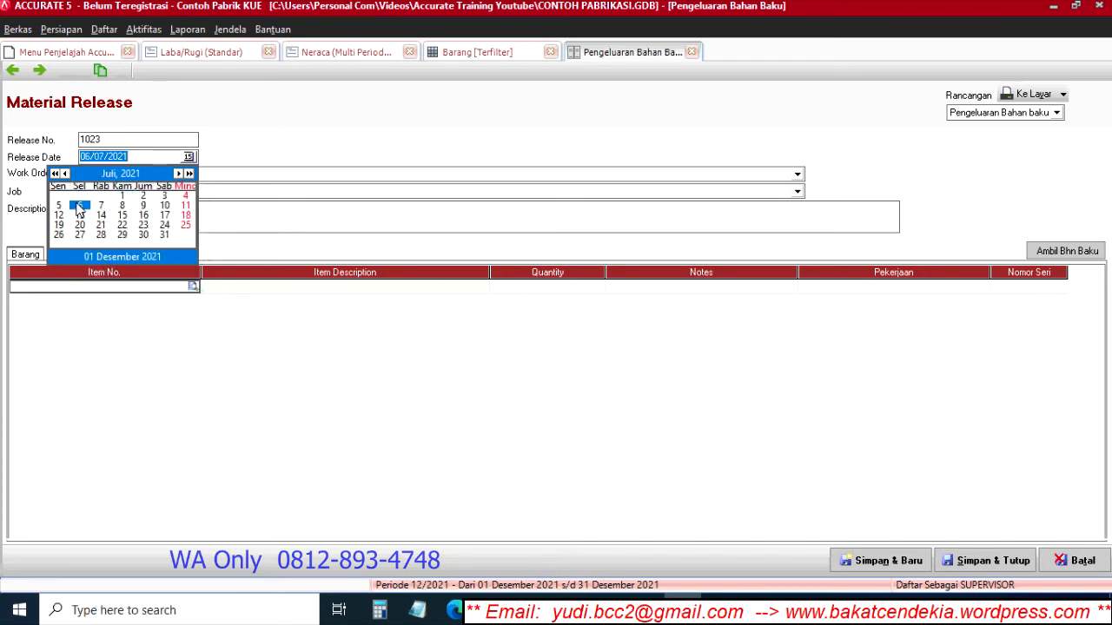
pyautogui.click(80, 207)
pyautogui.click(145, 174)
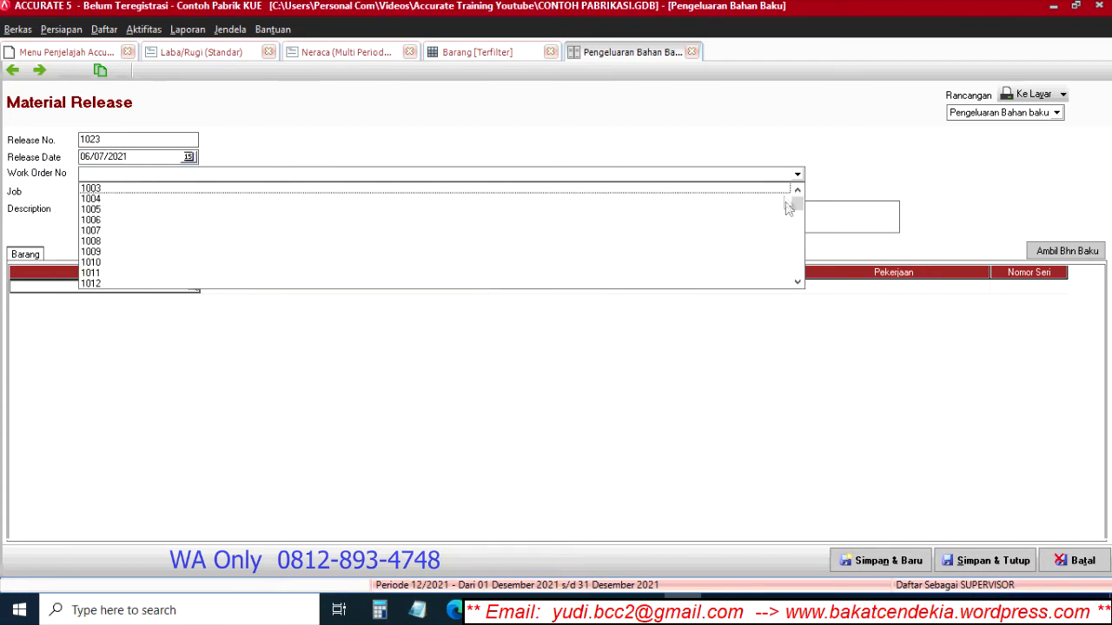
pyautogui.moveTo(796, 205); pyautogui.dragTo(757, 280)
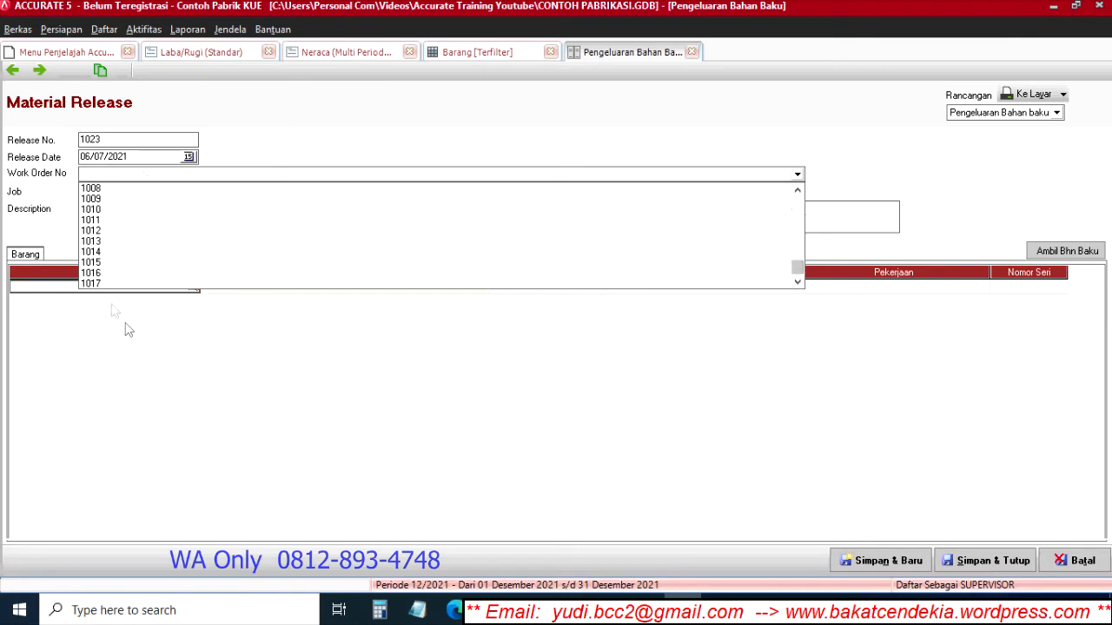
pyautogui.click(93, 284)
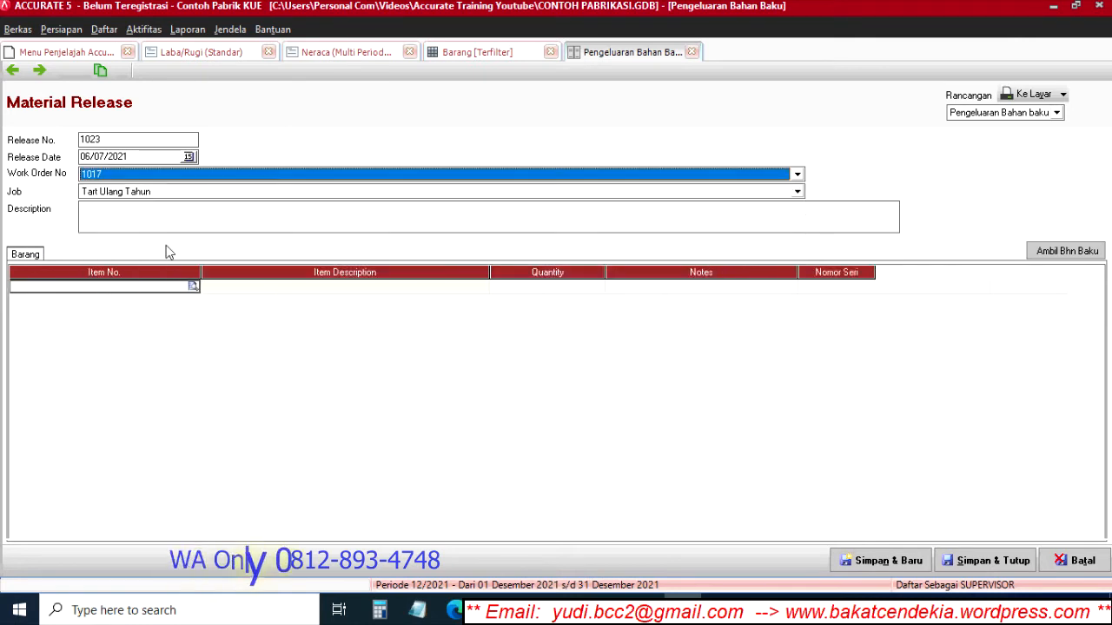
# Step: Pull all of the work order's raw materials into the release, and save and close it
pyautogui.click(1073, 256)
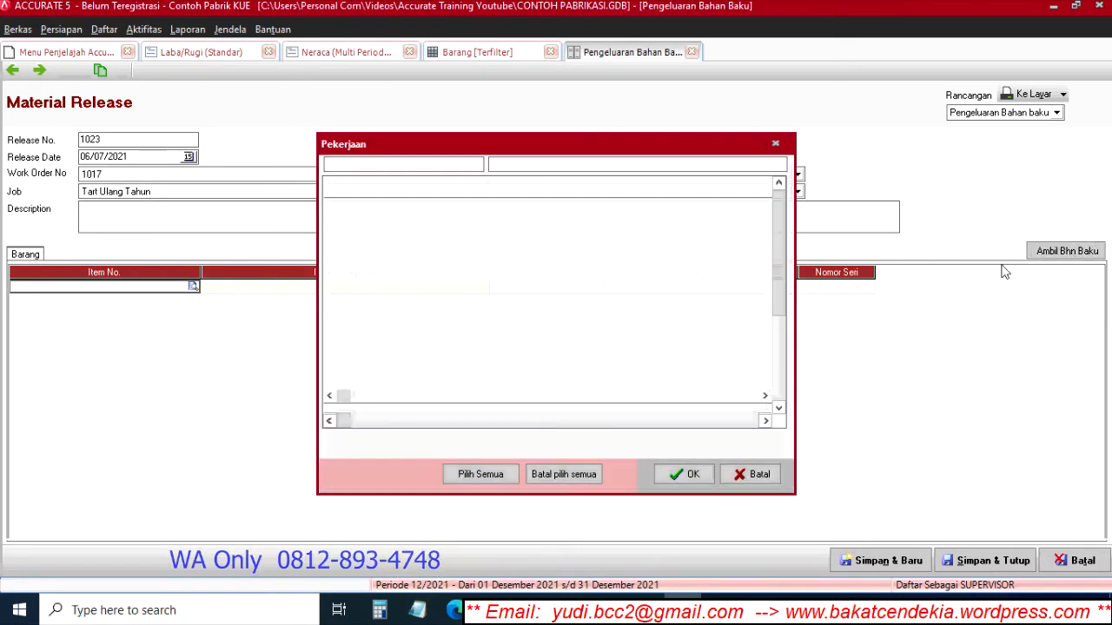
pyautogui.click(461, 475)
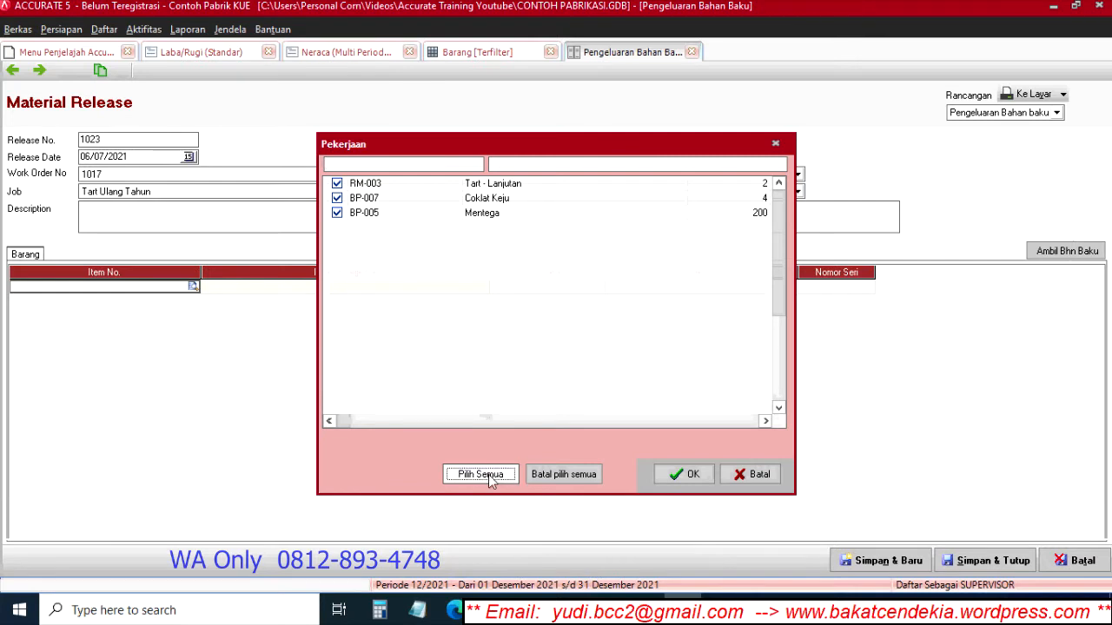
pyautogui.click(692, 475)
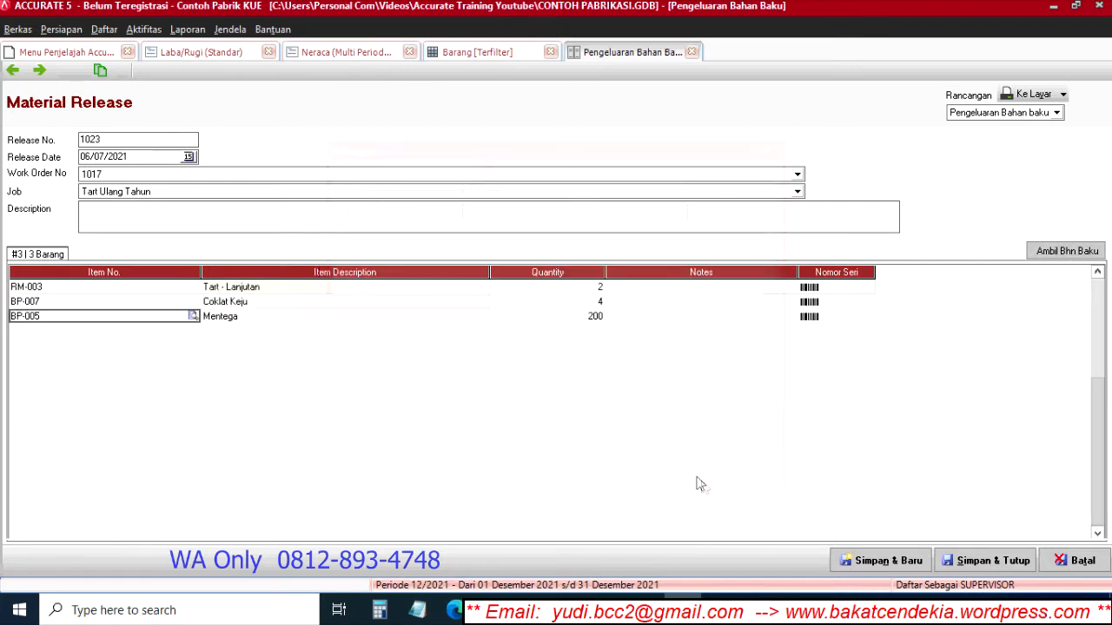
pyautogui.click(984, 561)
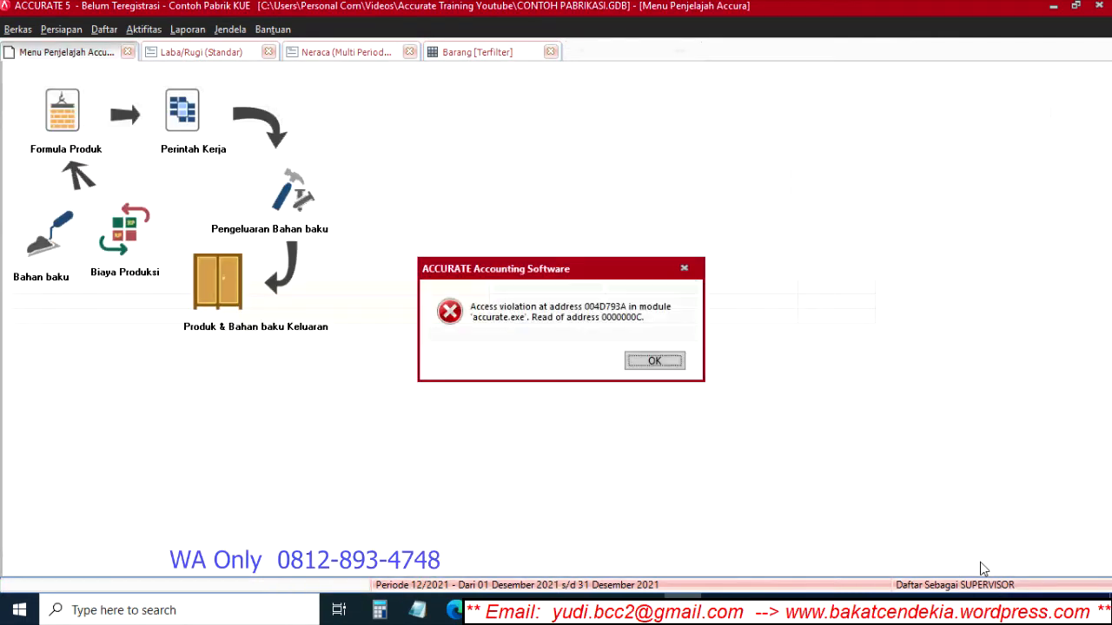
pyautogui.click(685, 270)
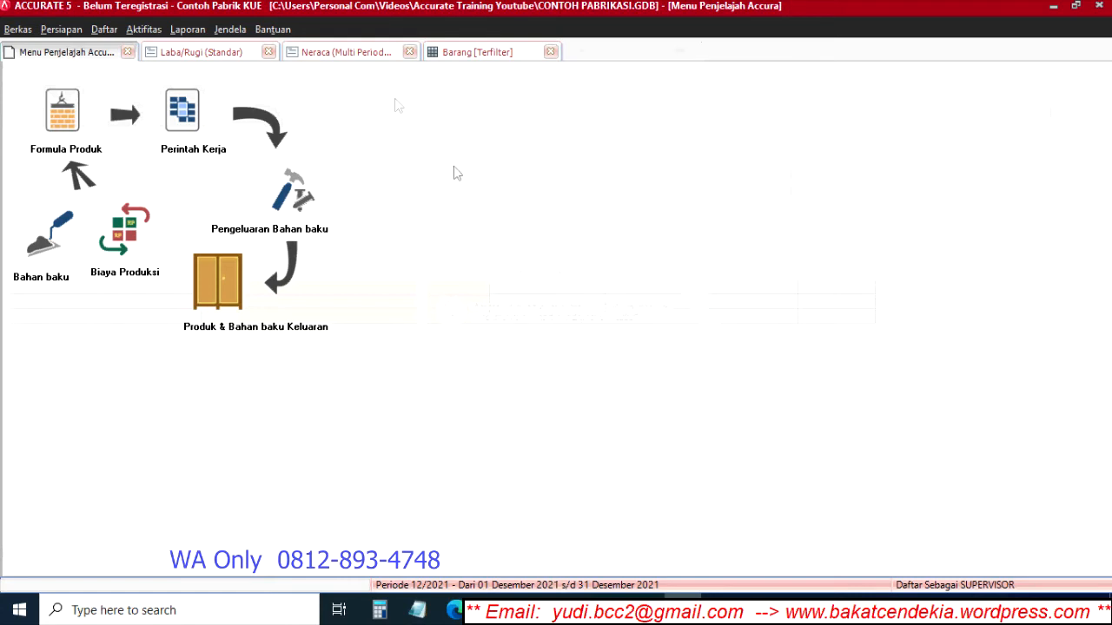
# Step: Start a product and material result dated 07/07/2021 for work order 1017
pyautogui.click(227, 292)
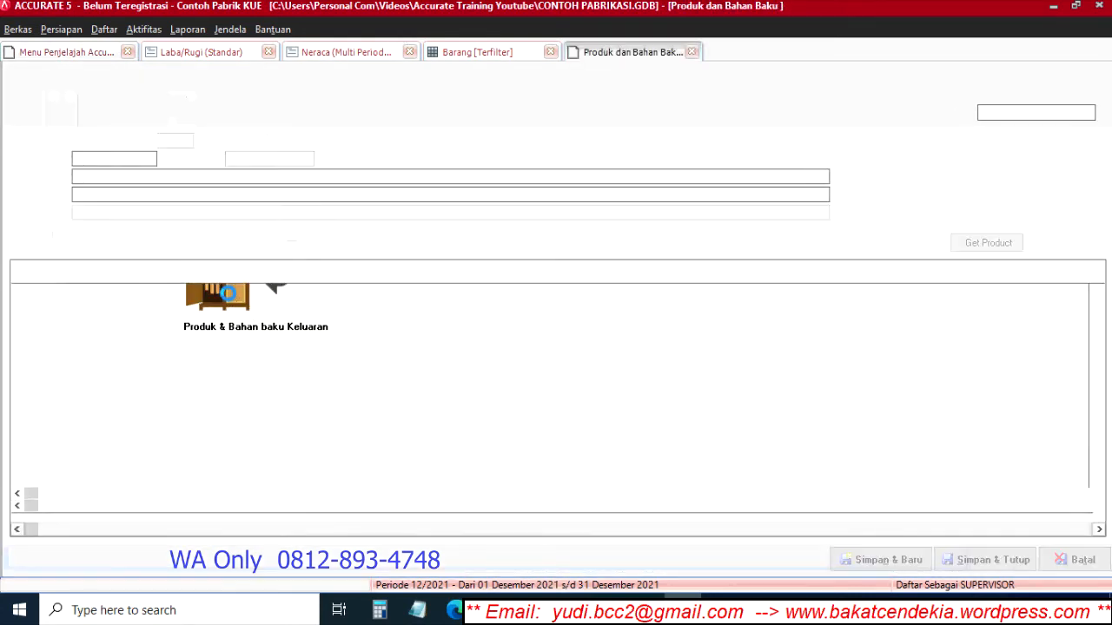
pyautogui.click(147, 158)
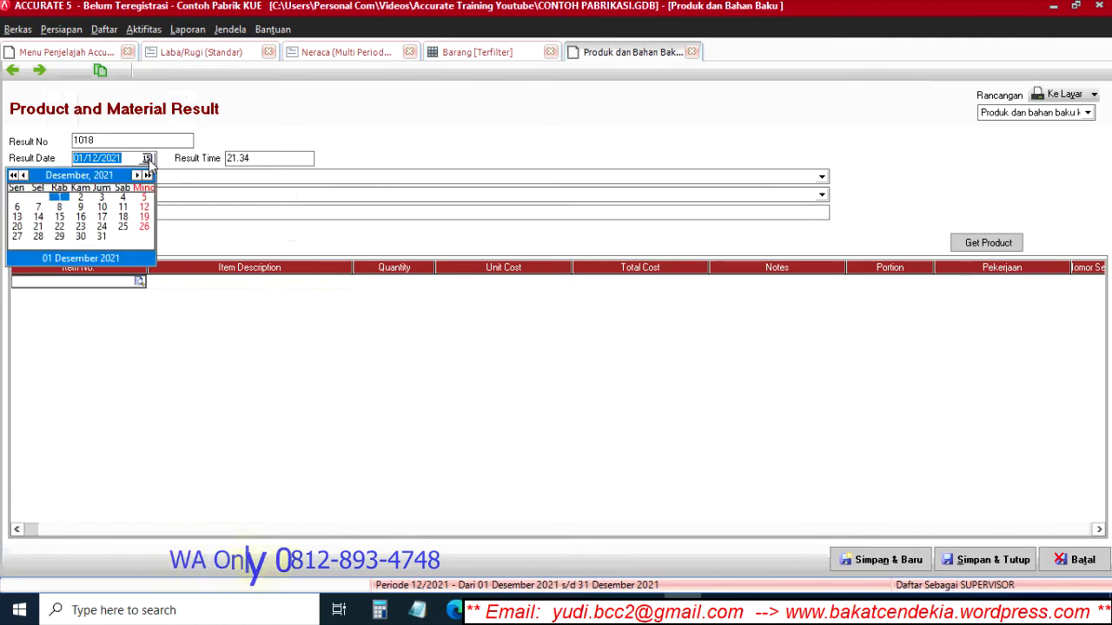
pyautogui.click(79, 175)
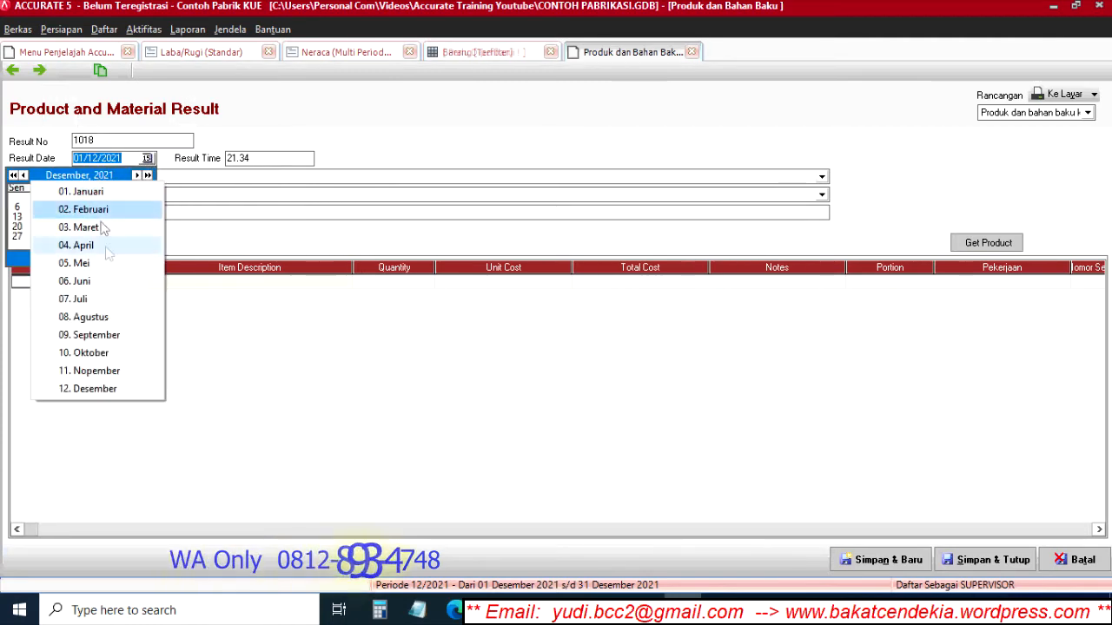
pyautogui.click(100, 299)
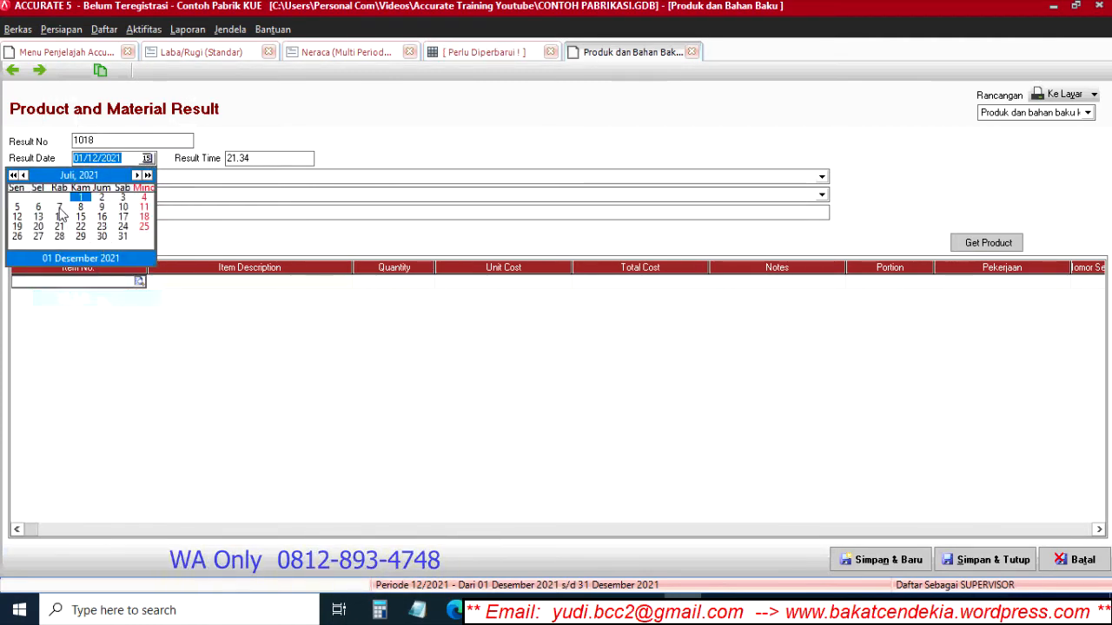
pyautogui.click(59, 209)
pyautogui.click(122, 179)
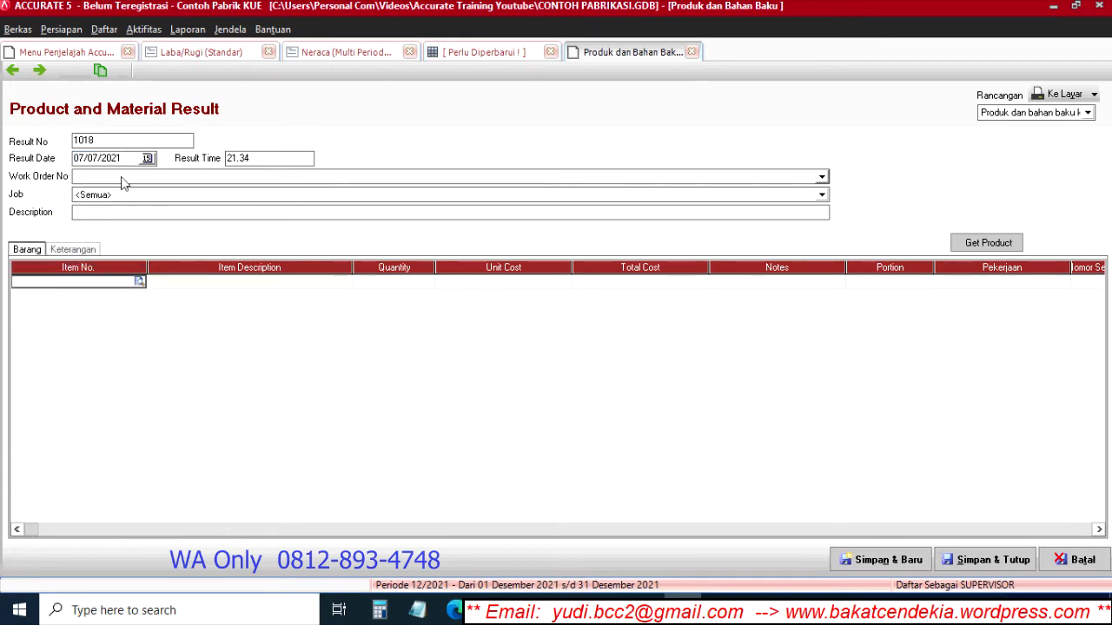
pyautogui.click(823, 257)
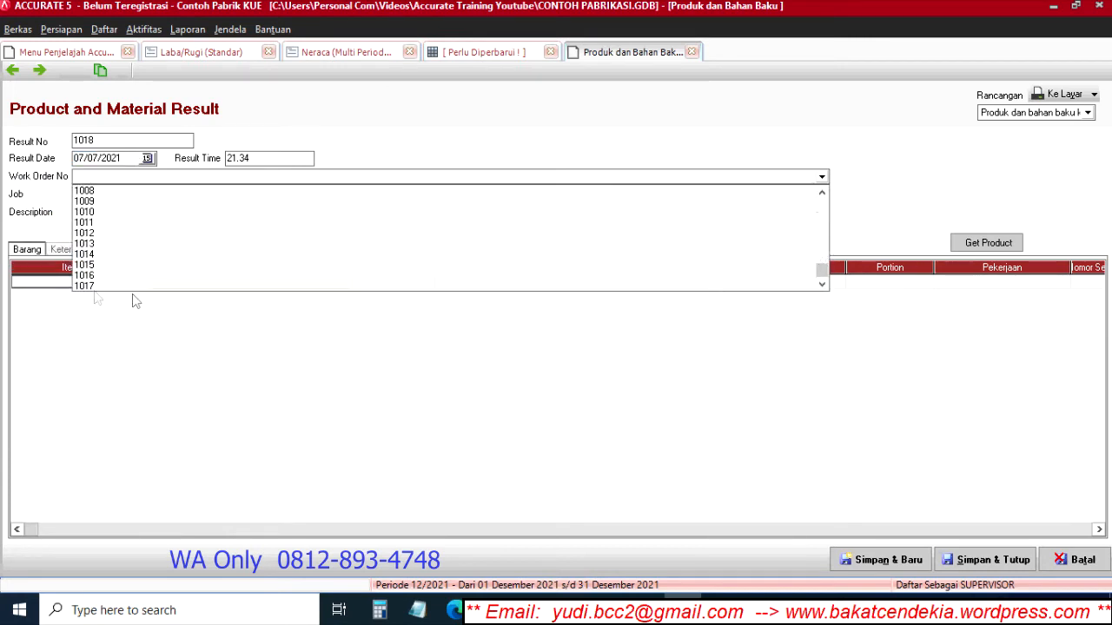
pyautogui.click(84, 287)
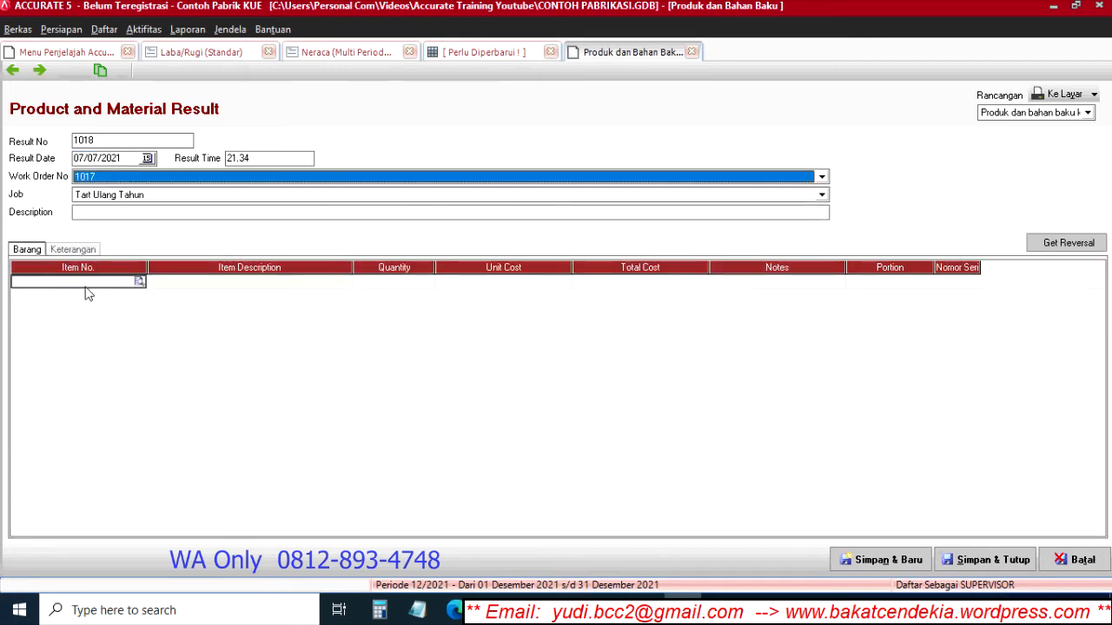
# Step: Add item FG-005 Tart Ulang Tahun with a quantity of 2 to the product result, and save and close it
pyautogui.click(139, 282)
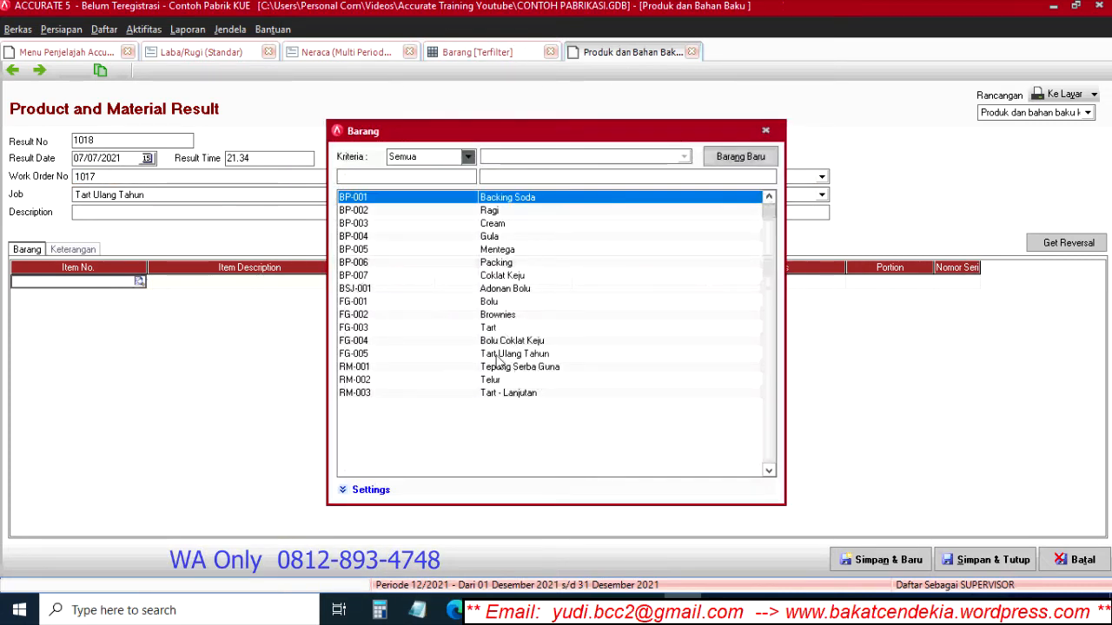
pyautogui.click(497, 355)
pyautogui.doubleClick(497, 359)
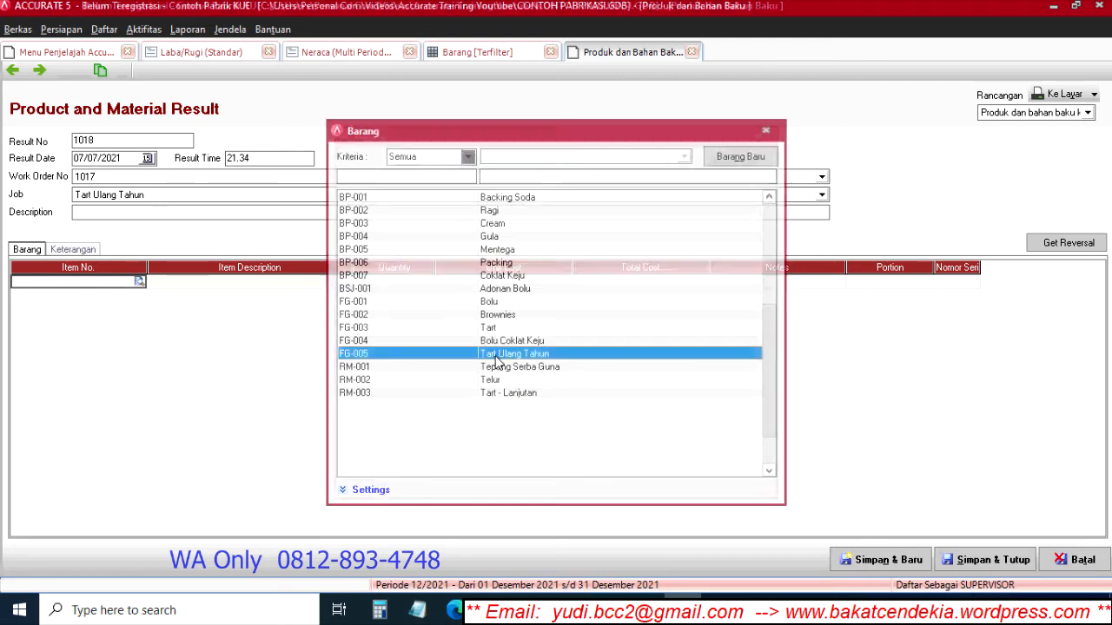
pyautogui.click(415, 284)
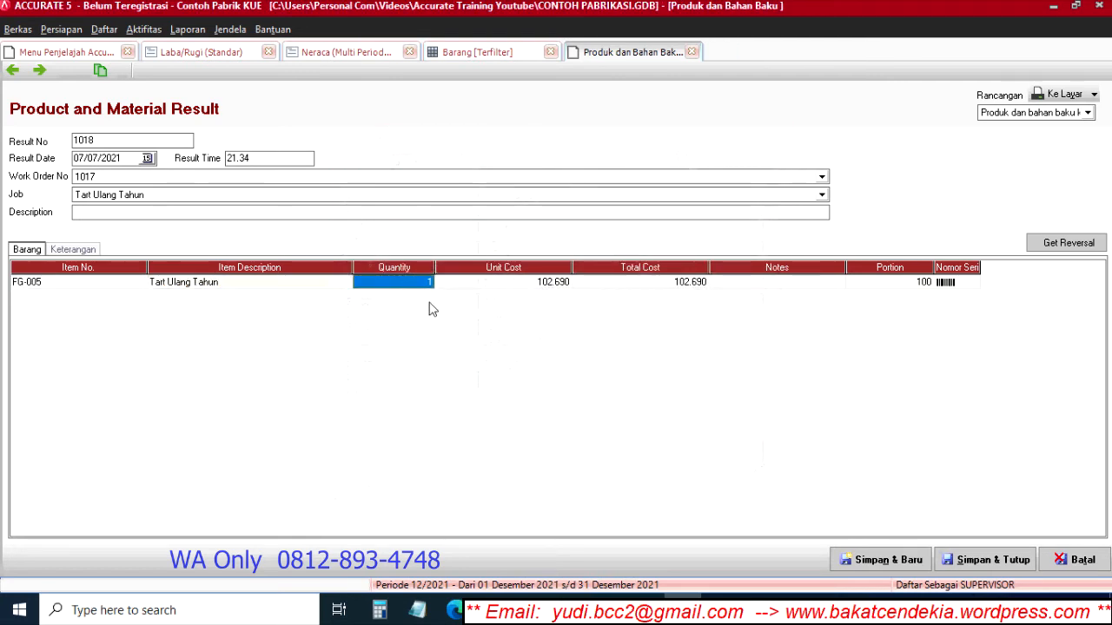
pyautogui.write('2')
pyautogui.press('Tab')
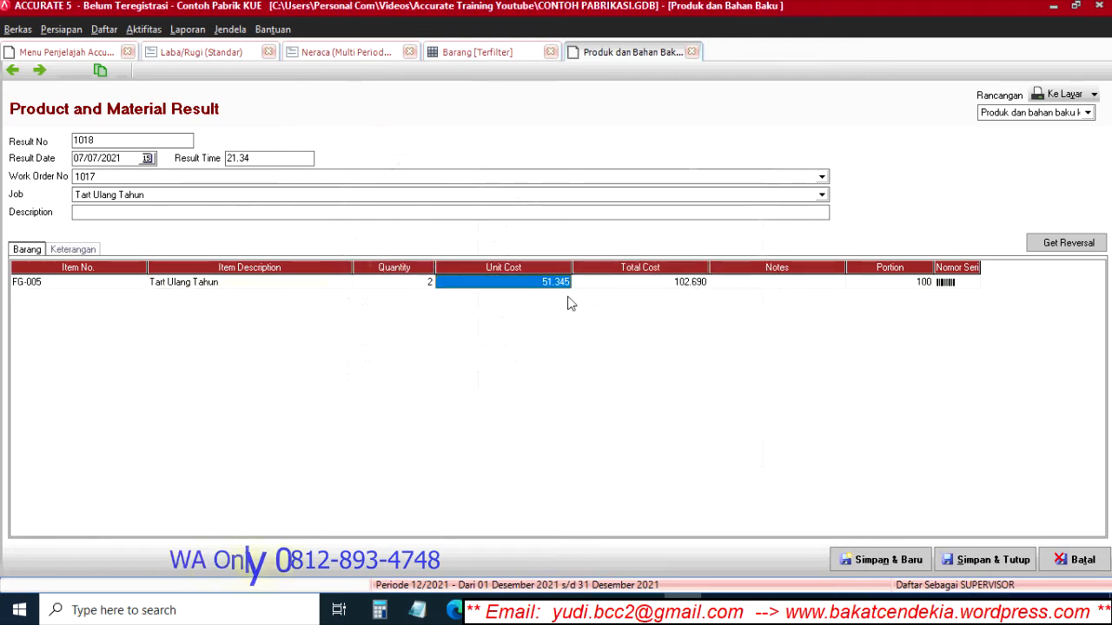
pyautogui.click(772, 285)
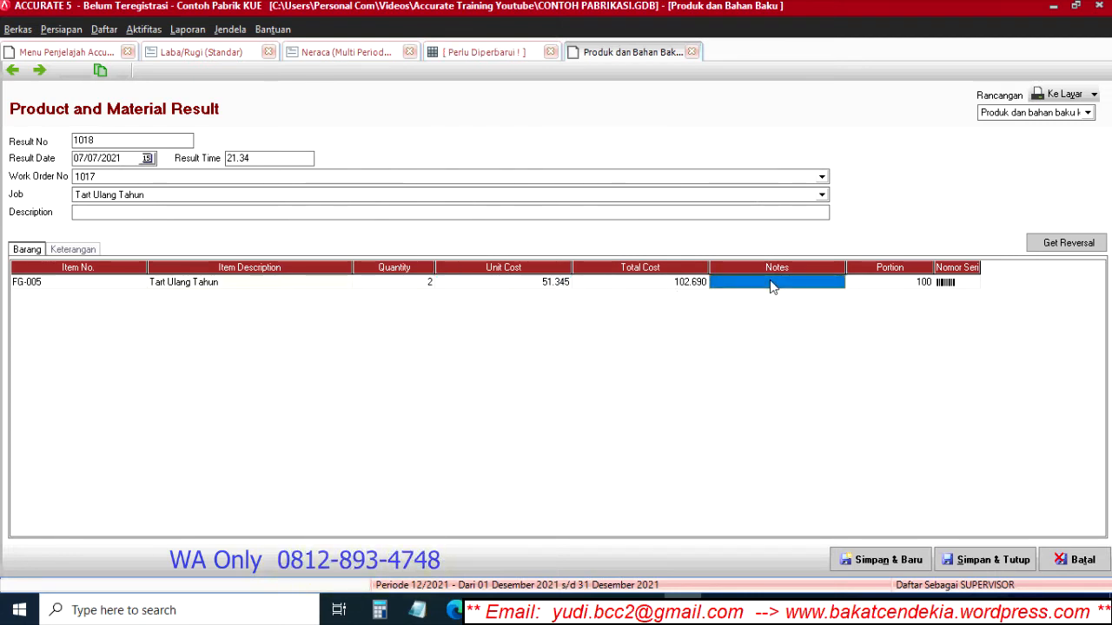
pyautogui.click(993, 560)
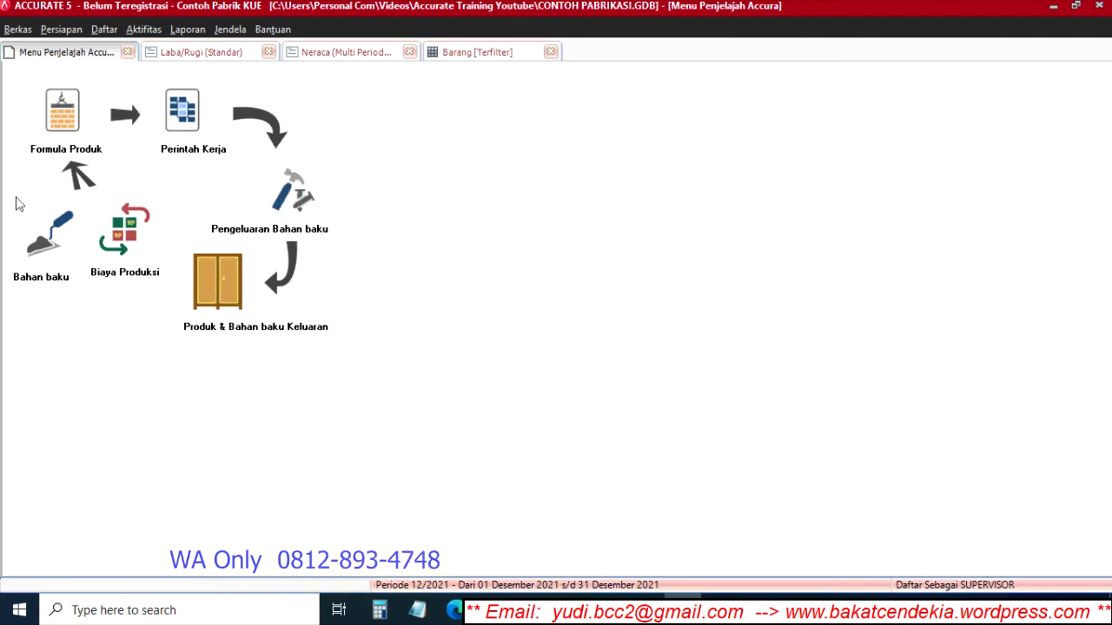
# Step: Refresh the item list and check the stock quantity of Tart Ulang Tahun
pyautogui.click(469, 55)
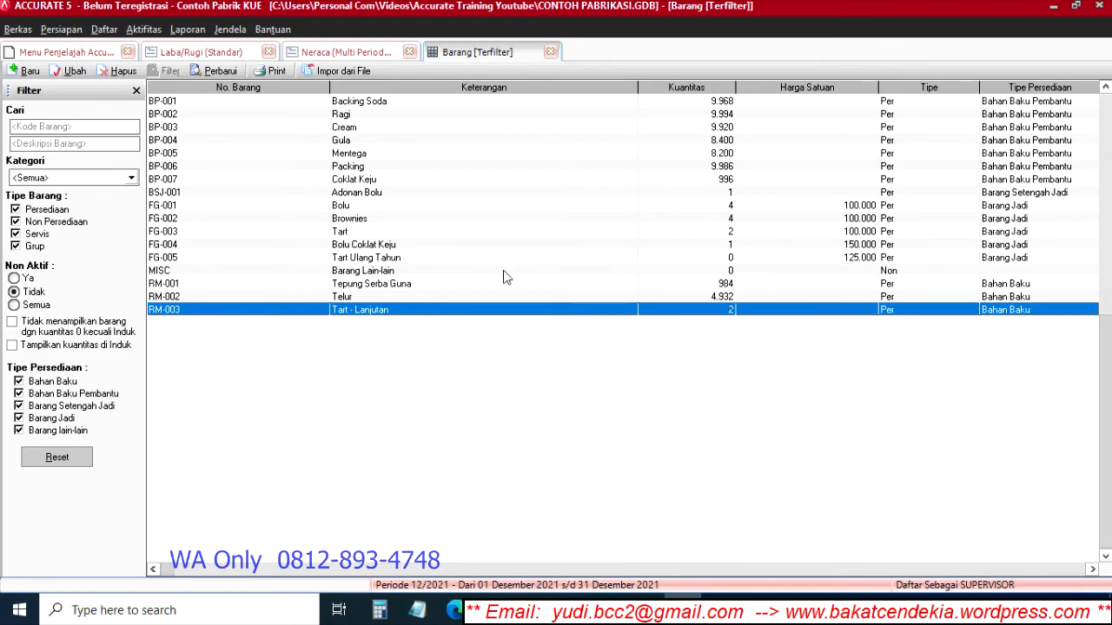
pyautogui.click(683, 257)
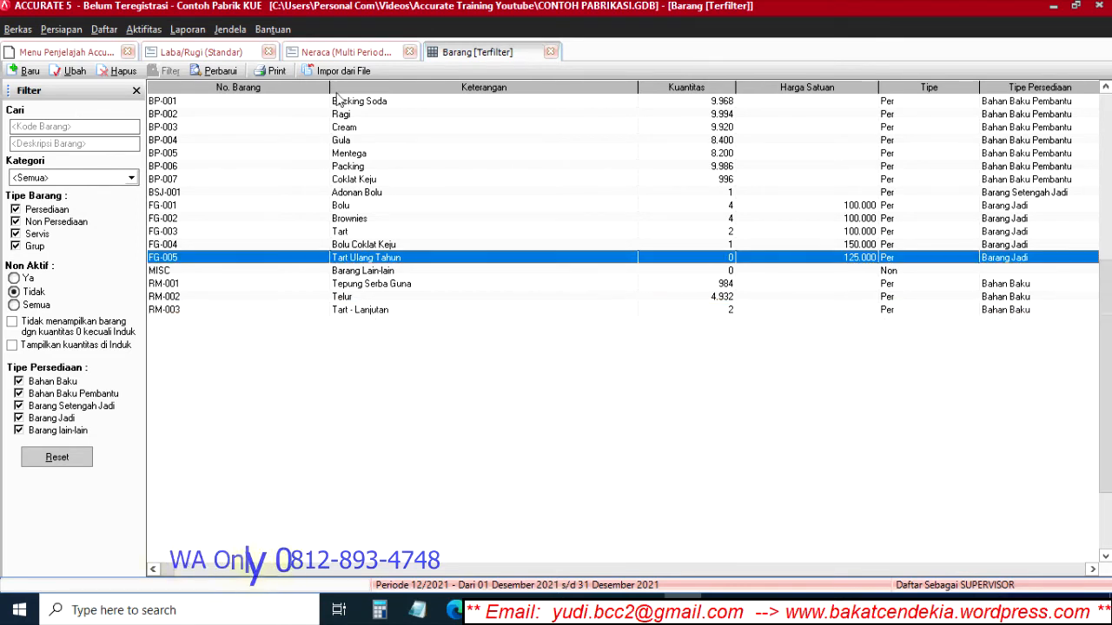
pyautogui.click(220, 71)
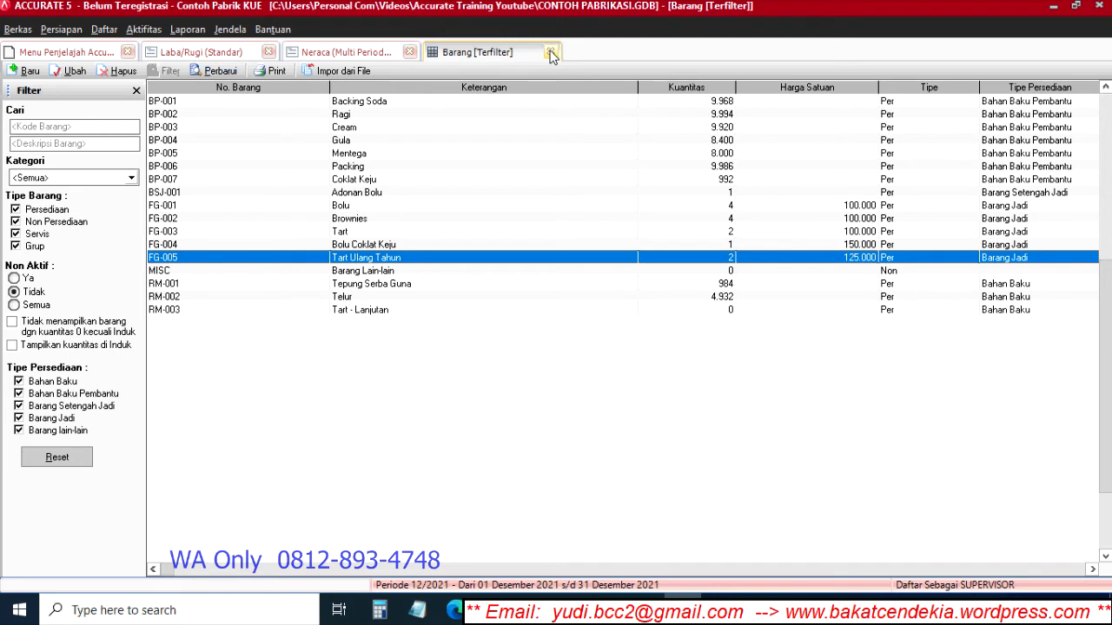
# Step: Start a new sales invoice for customer ABC
pyautogui.click(142, 29)
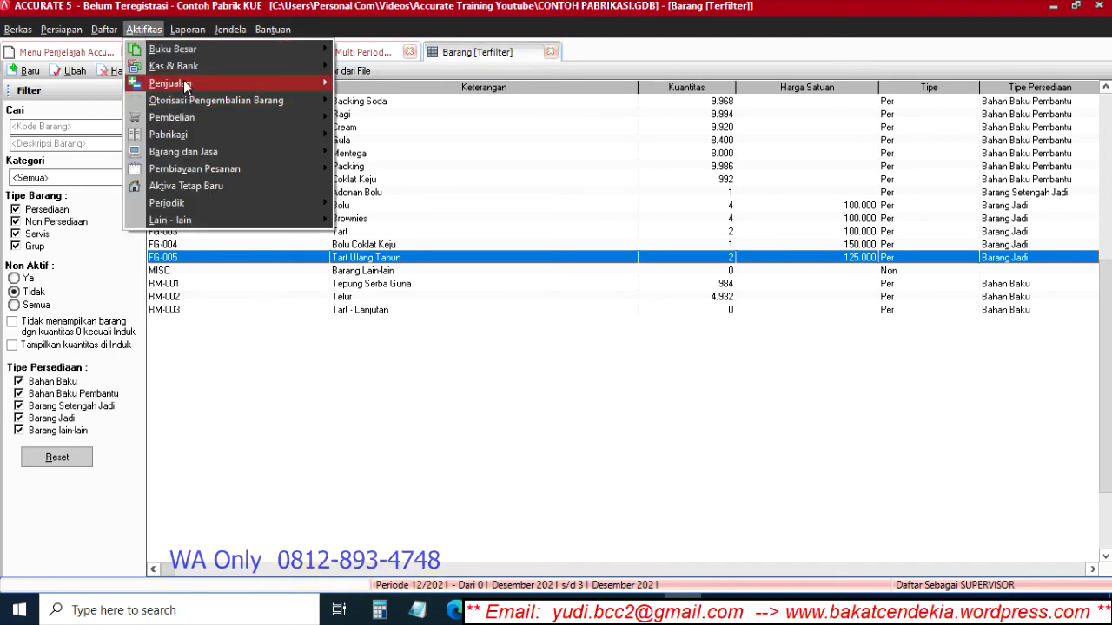
pyautogui.moveTo(185, 85)
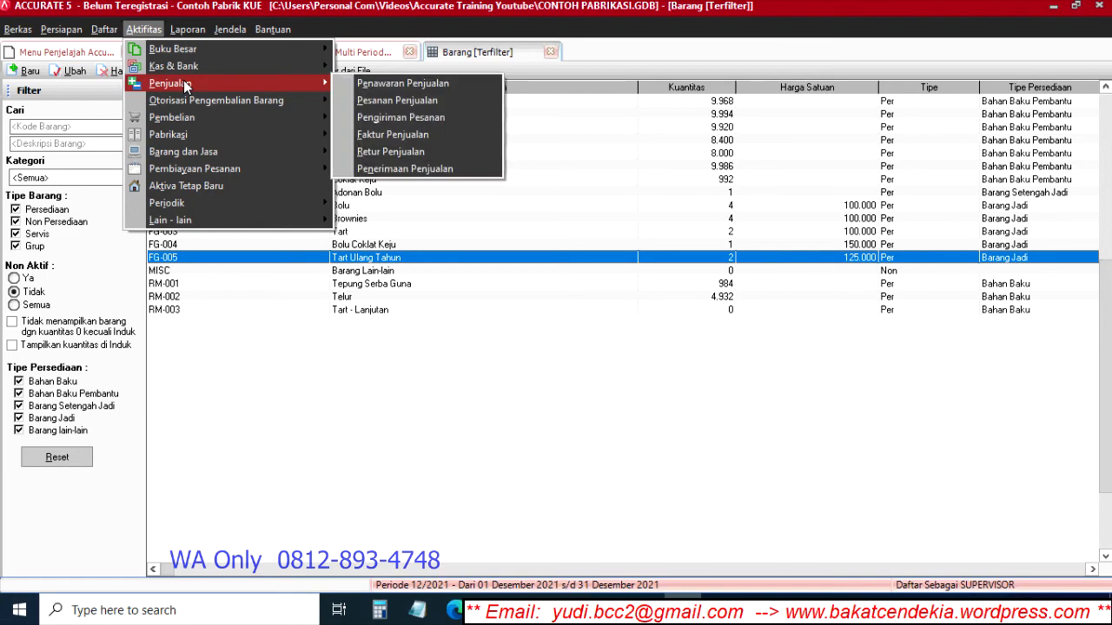
pyautogui.click(409, 137)
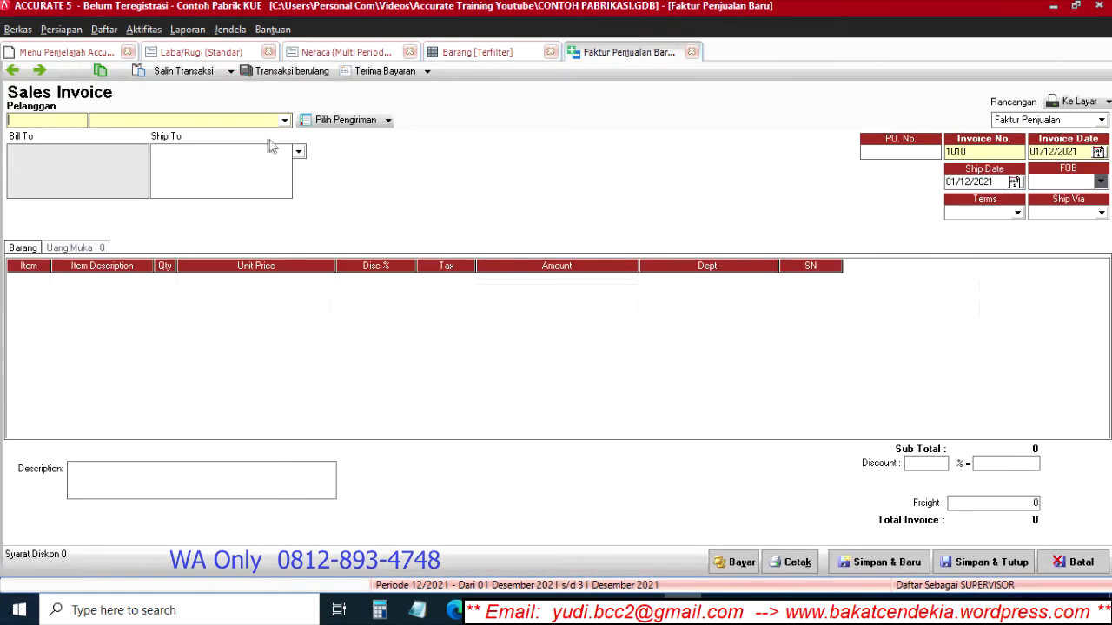
pyautogui.click(235, 120)
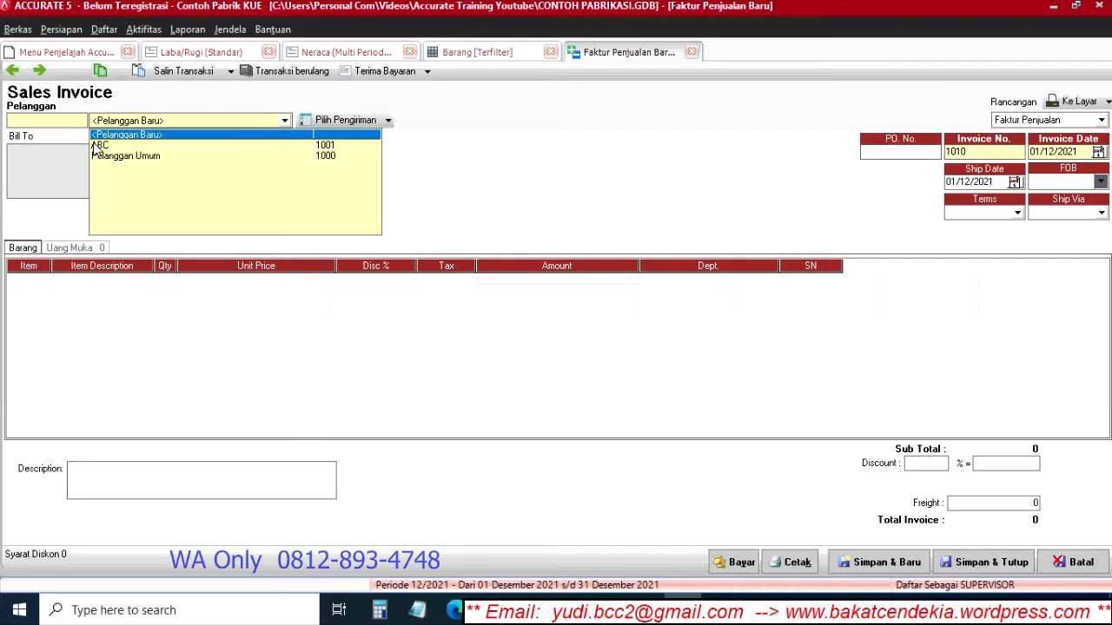
pyautogui.click(102, 146)
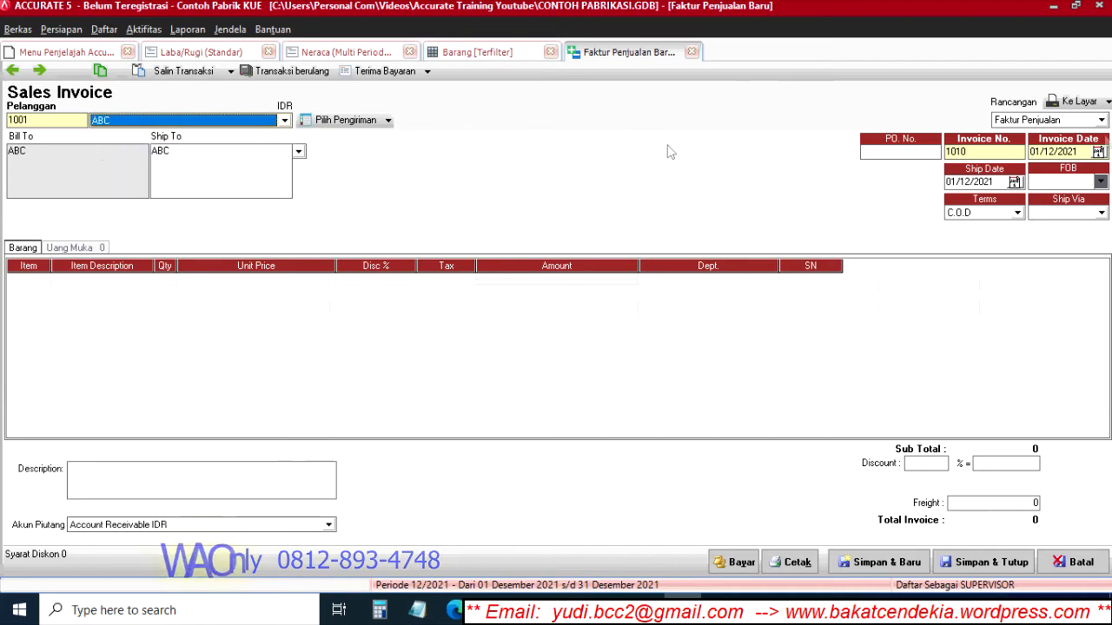
# Step: Set both the invoice date and the ship date to 10/07/2021
pyautogui.click(1099, 152)
pyautogui.click(1031, 169)
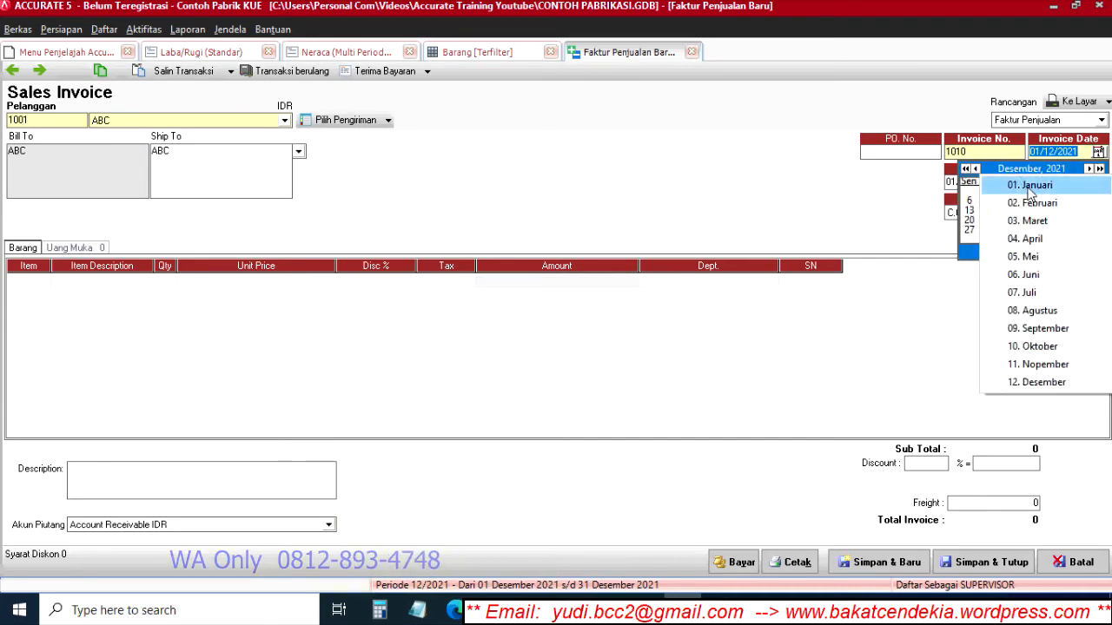
pyautogui.click(1045, 293)
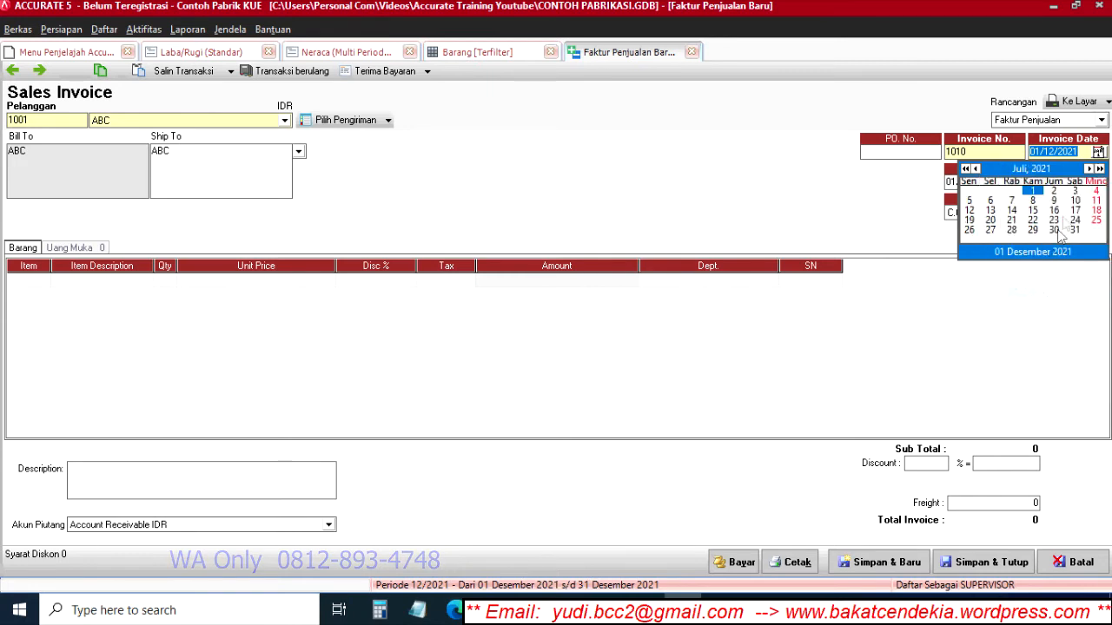
pyautogui.click(1075, 201)
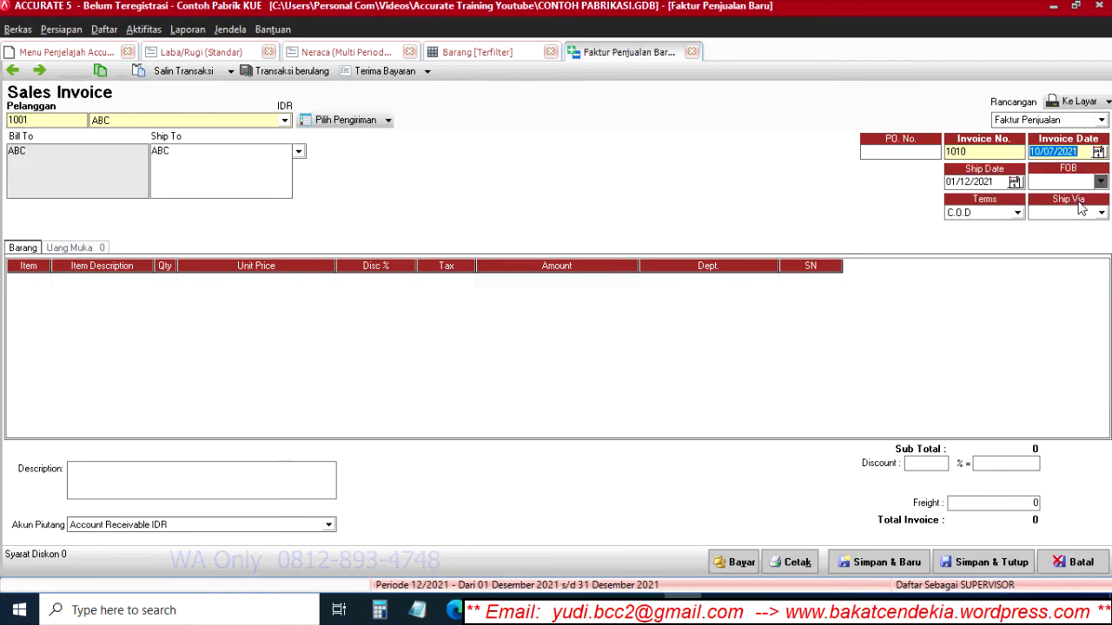
pyautogui.click(998, 184)
pyautogui.write('10/07/2021')
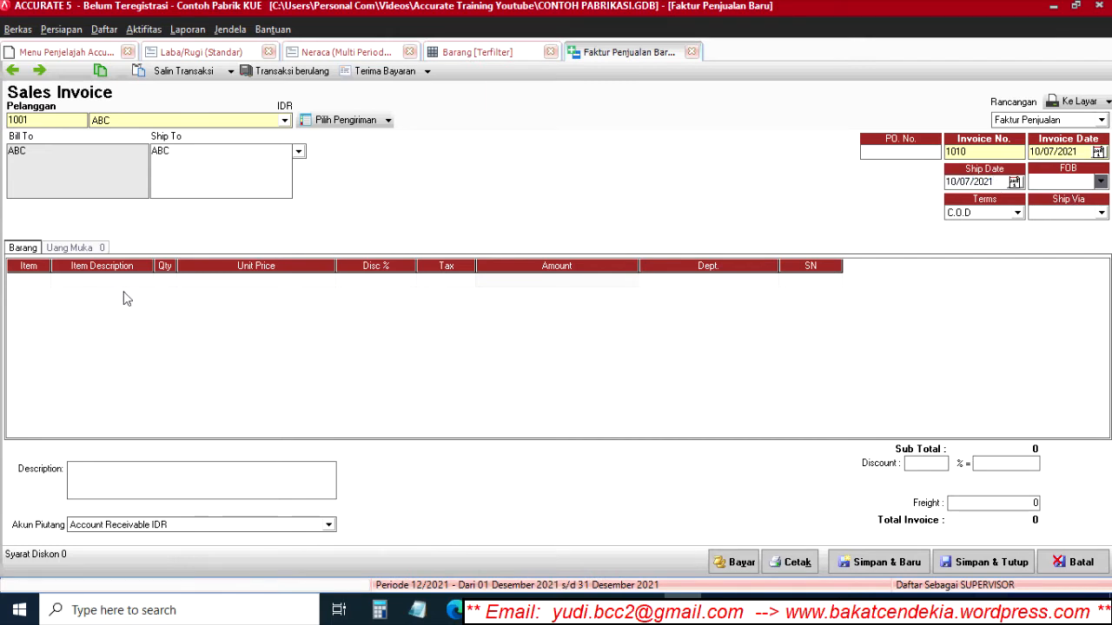
# Step: Add item FG-005 Tart Ulang Tahun to the sales invoice, and save and close it
pyautogui.click(27, 282)
pyautogui.click(44, 280)
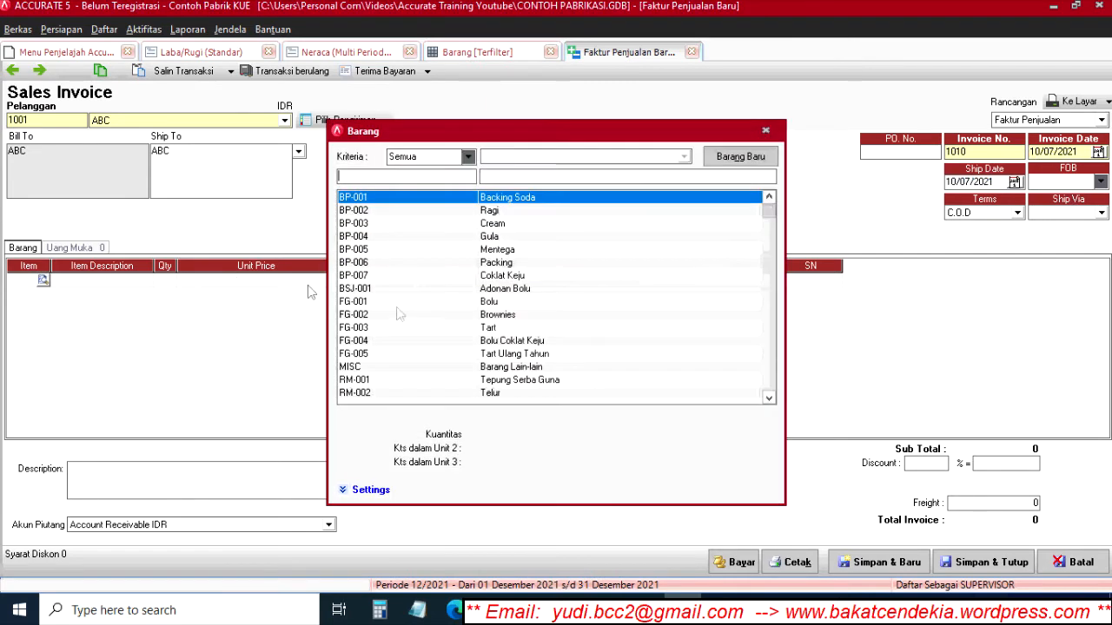
pyautogui.doubleClick(517, 355)
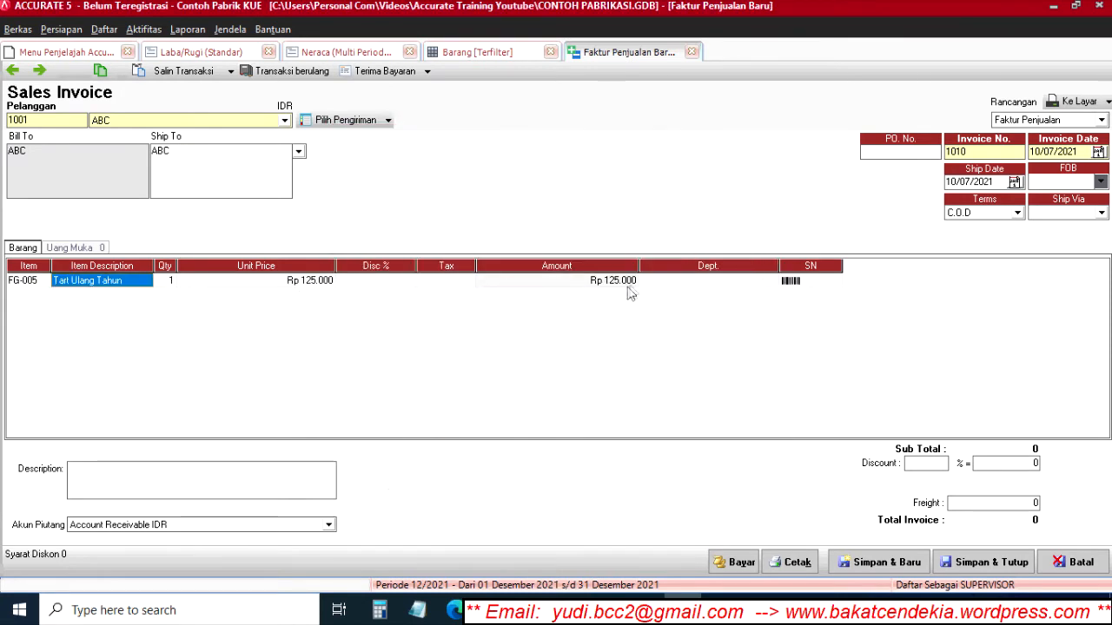
pyautogui.click(215, 486)
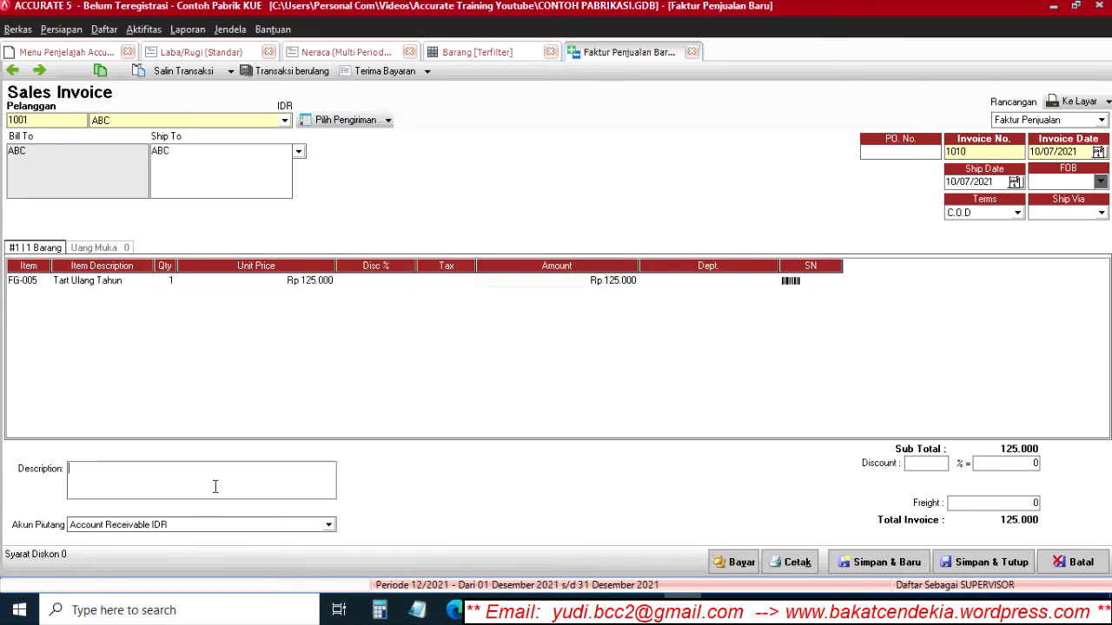
pyautogui.click(1007, 564)
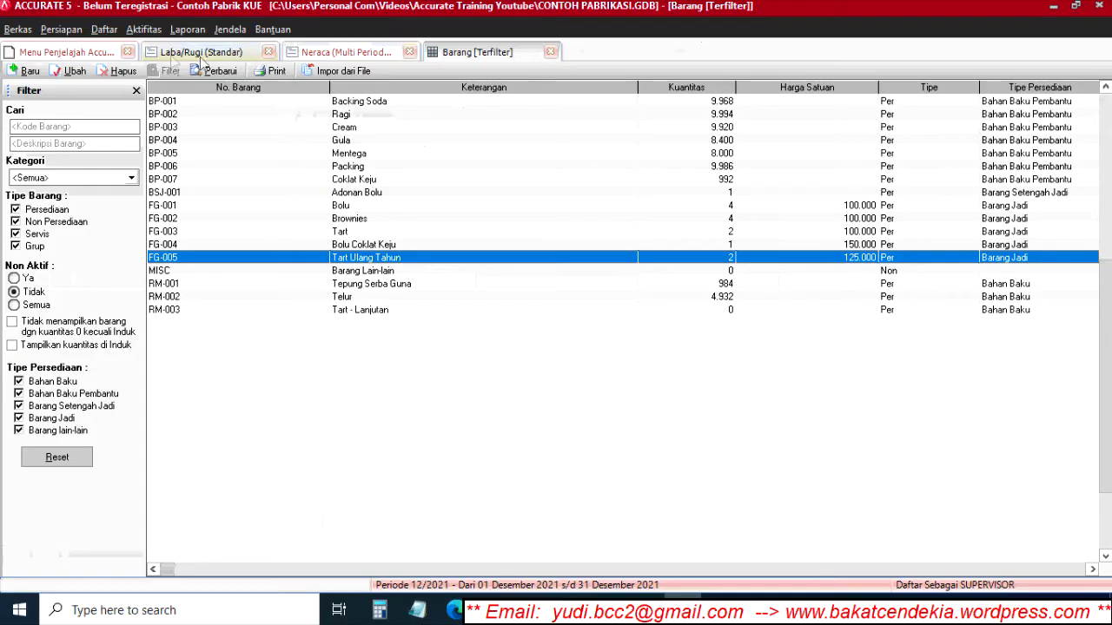
# Step: Start a new general ledger payment (Pembayaran) paid from the Kas kecil account
pyautogui.click(133, 32)
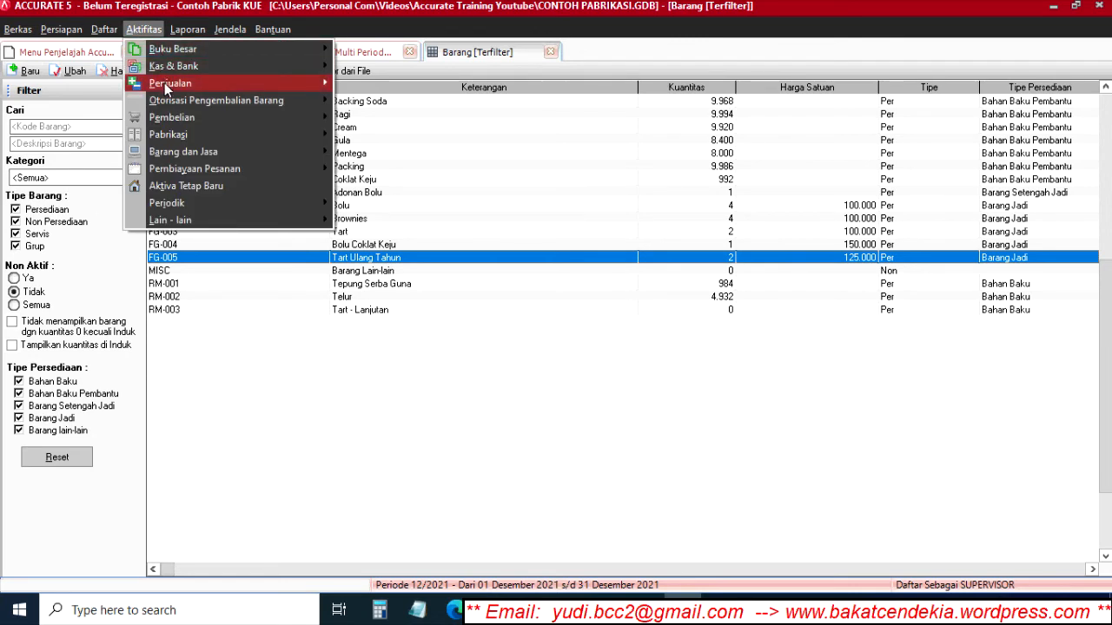
pyautogui.moveTo(164, 83)
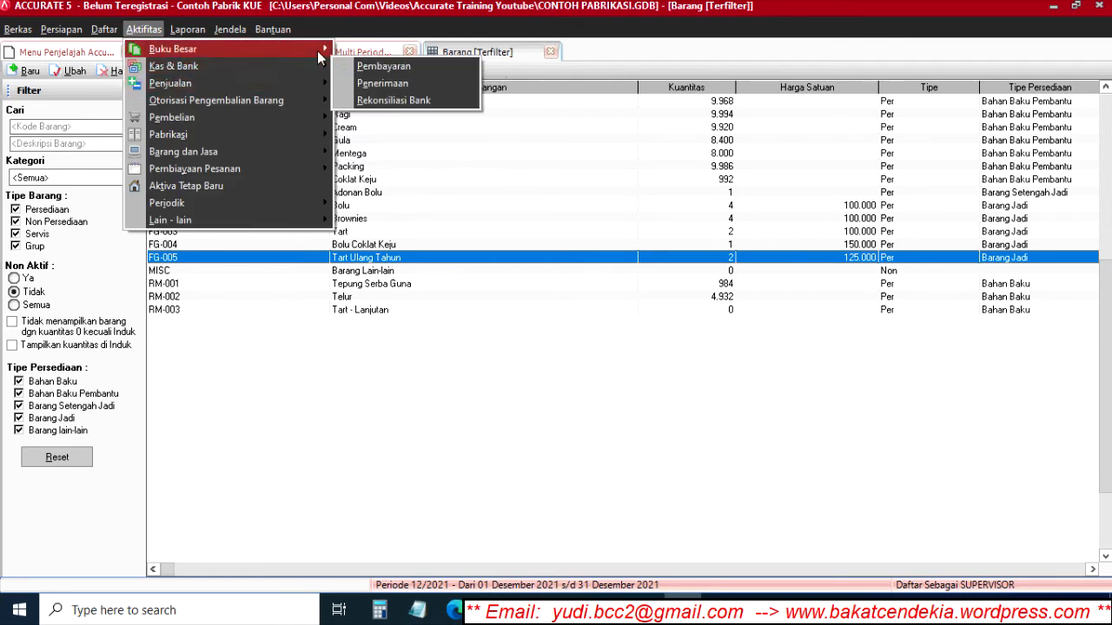
pyautogui.click(399, 69)
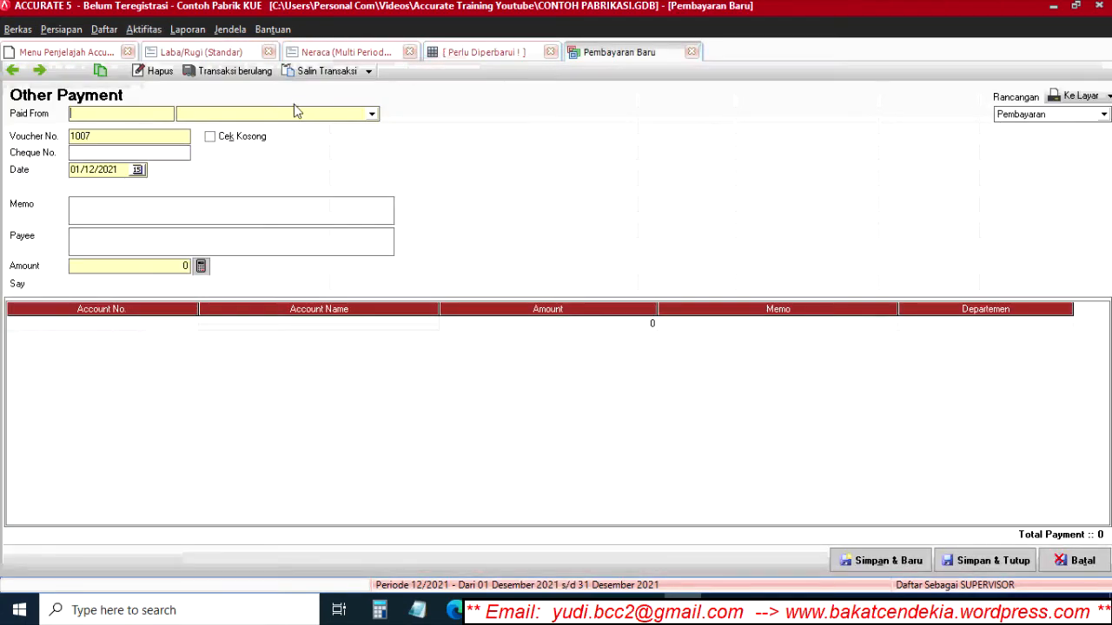
pyautogui.click(279, 116)
pyautogui.click(198, 181)
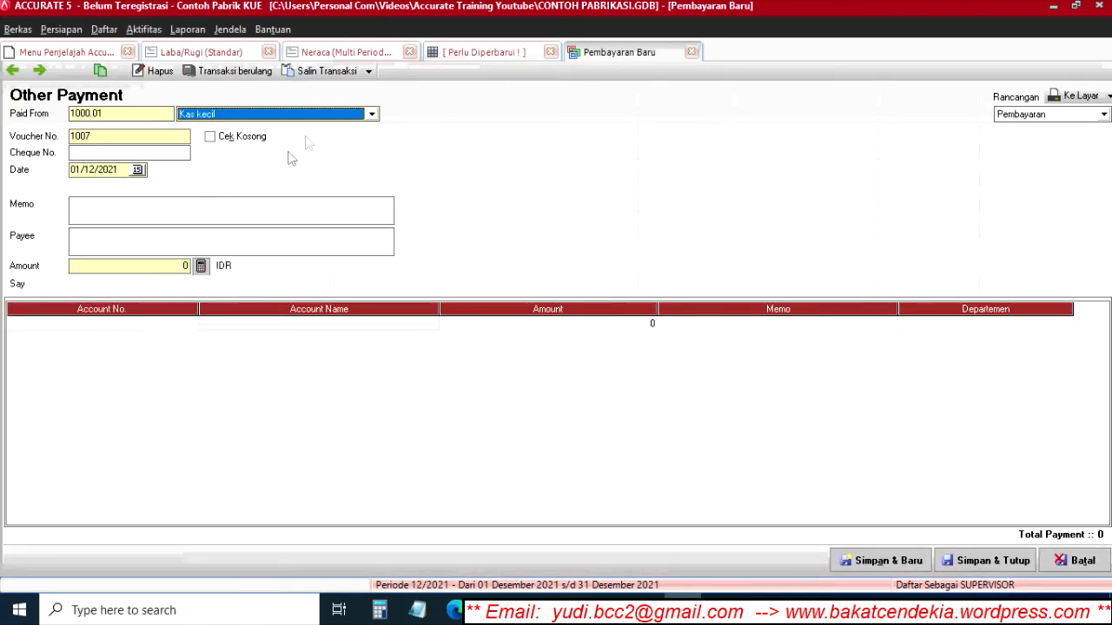
# Step: Fill the payment's account lines from the saved transaction 1001 Biaya Produksi
pyautogui.click(328, 73)
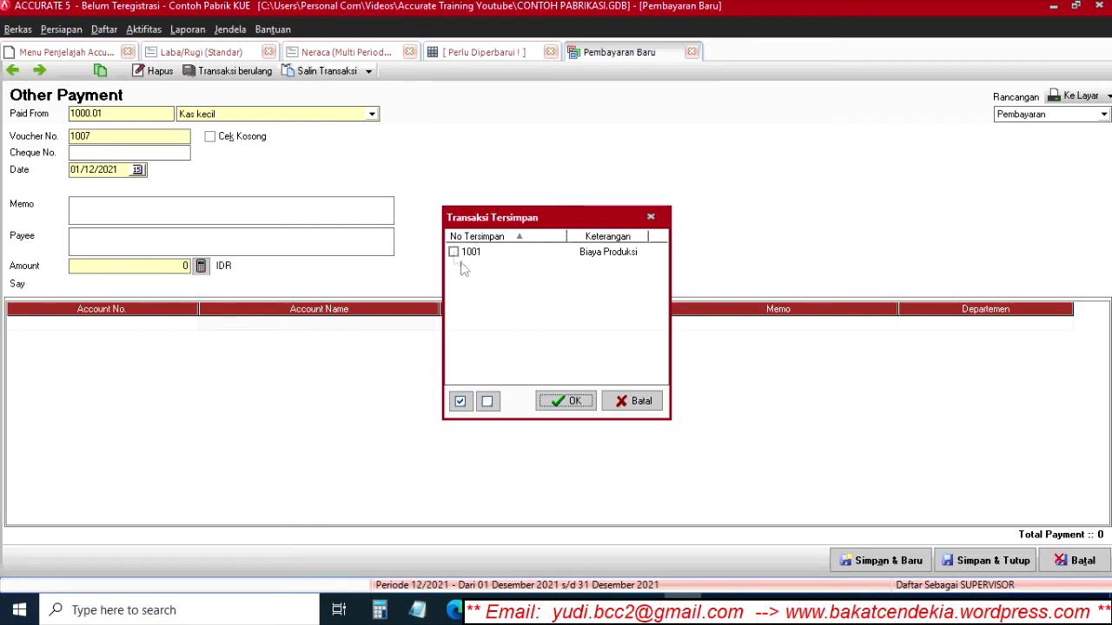
pyautogui.click(453, 252)
pyautogui.click(587, 406)
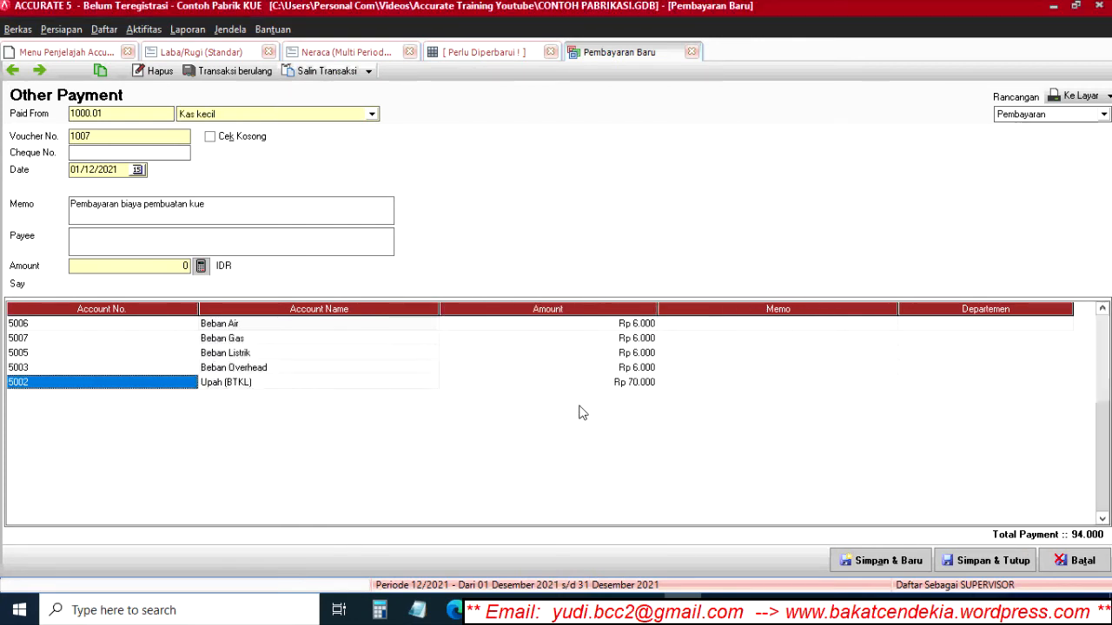
# Step: Set the payment date to 20/07/2021
pyautogui.click(137, 169)
pyautogui.click(115, 187)
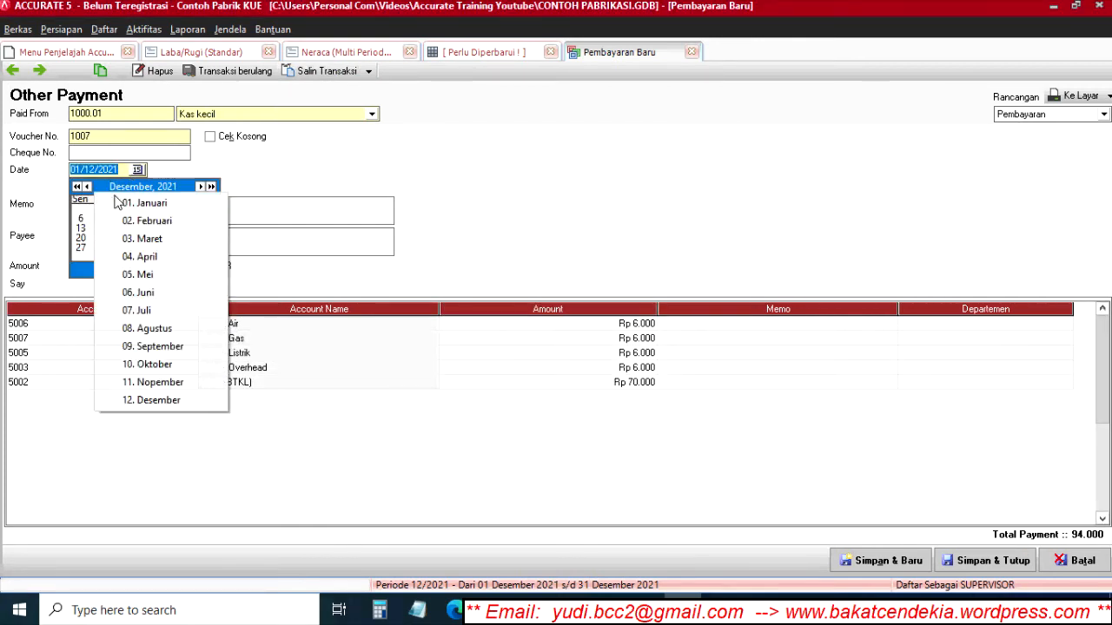
pyautogui.click(171, 318)
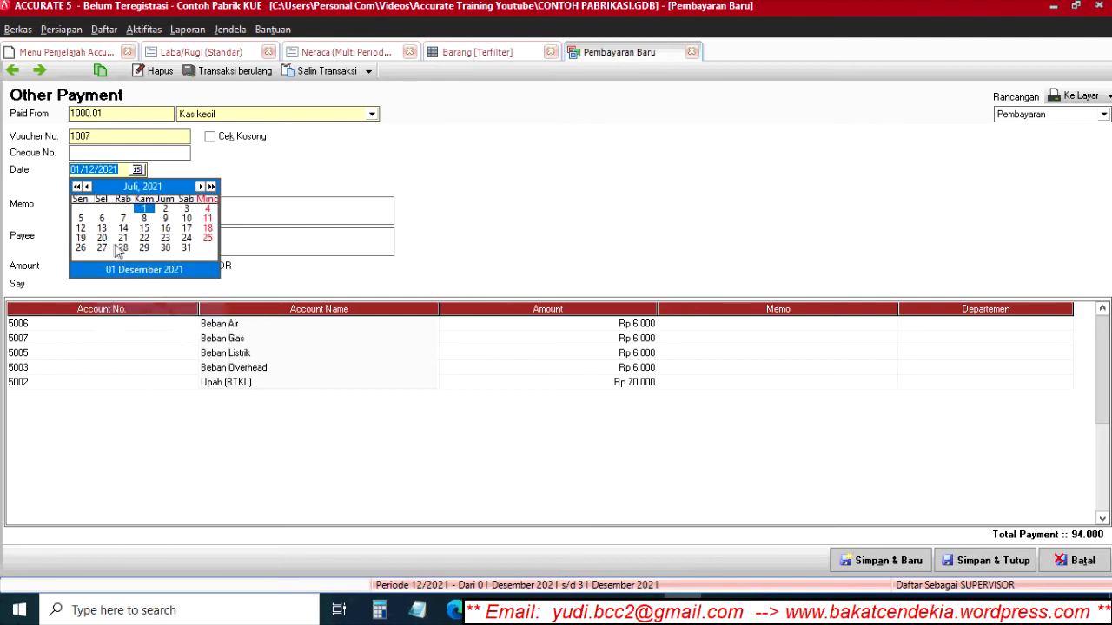
pyautogui.click(104, 246)
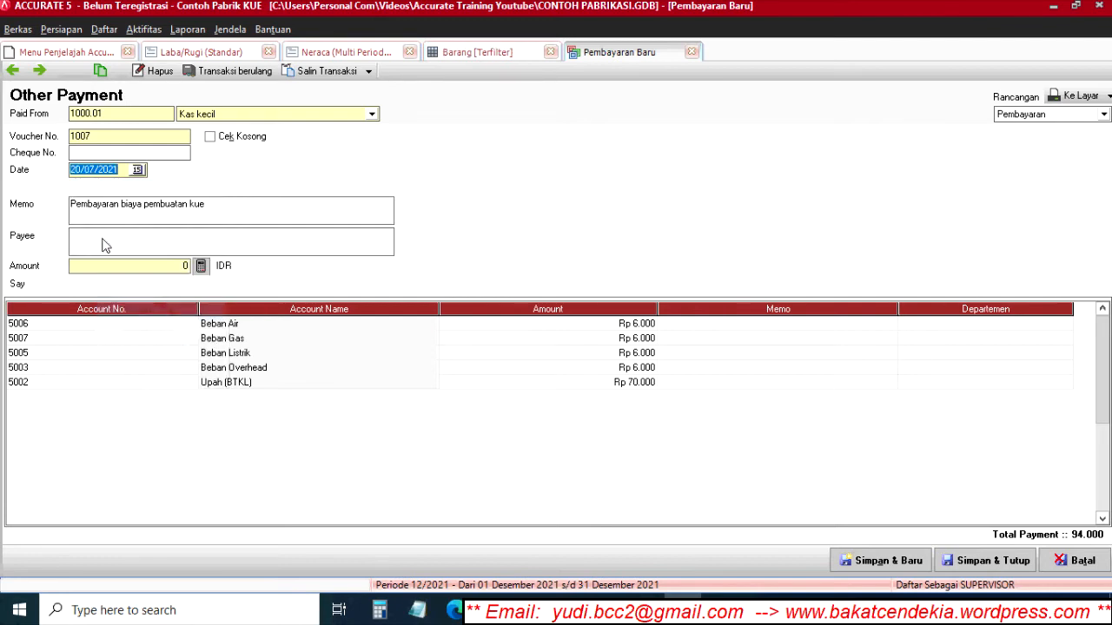
# Step: Fill the payment amount with the total of its account lines, and save and close the payment
pyautogui.click(253, 388)
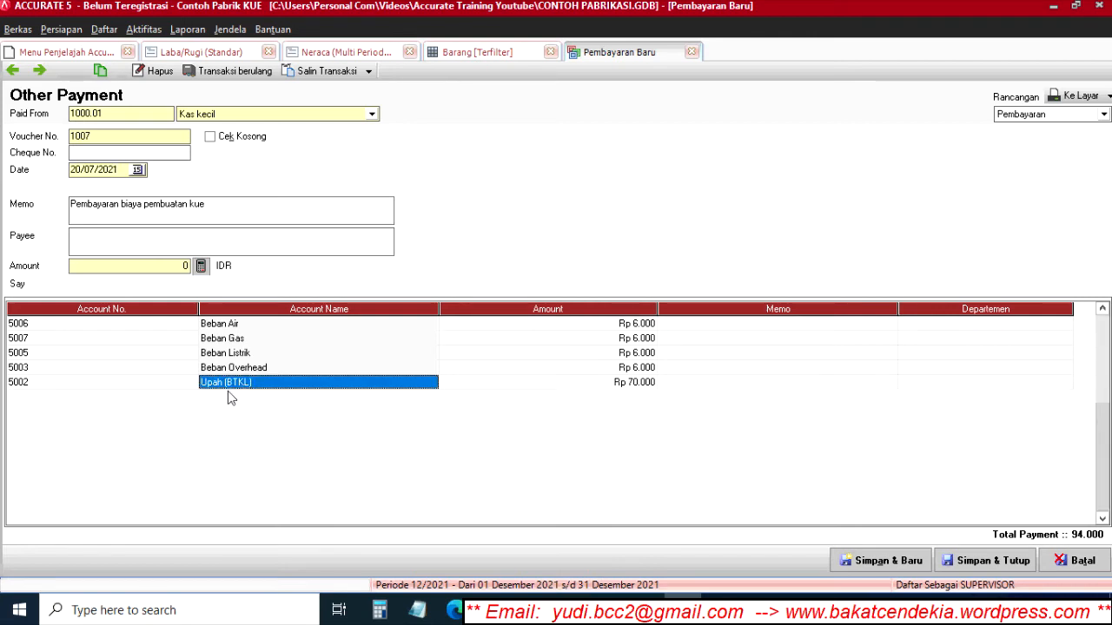
pyautogui.click(160, 391)
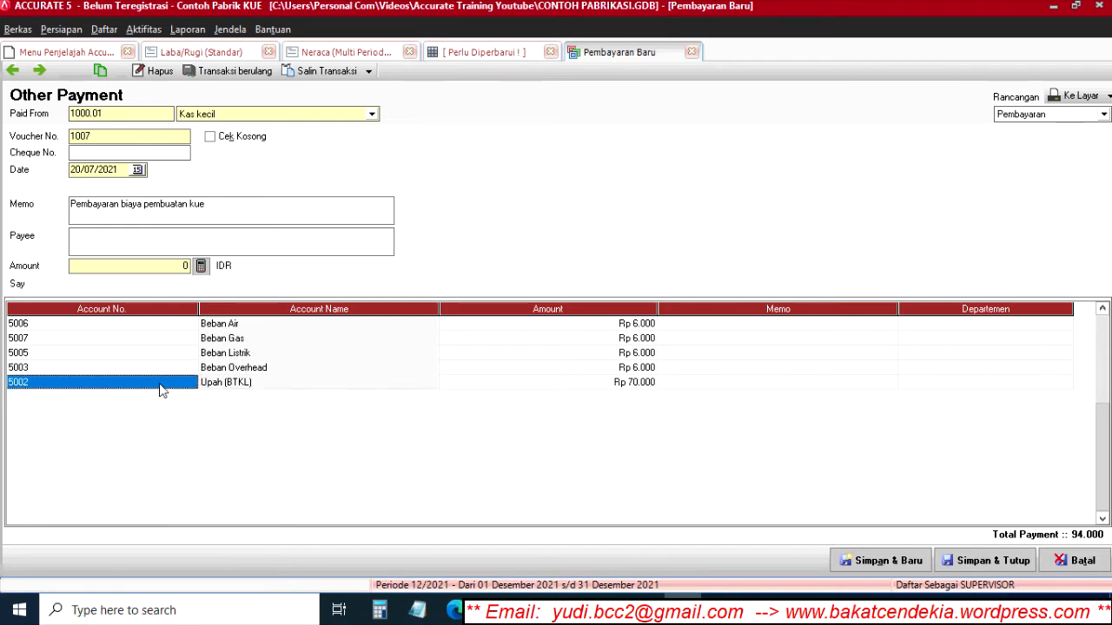
pyautogui.rightClick(161, 391)
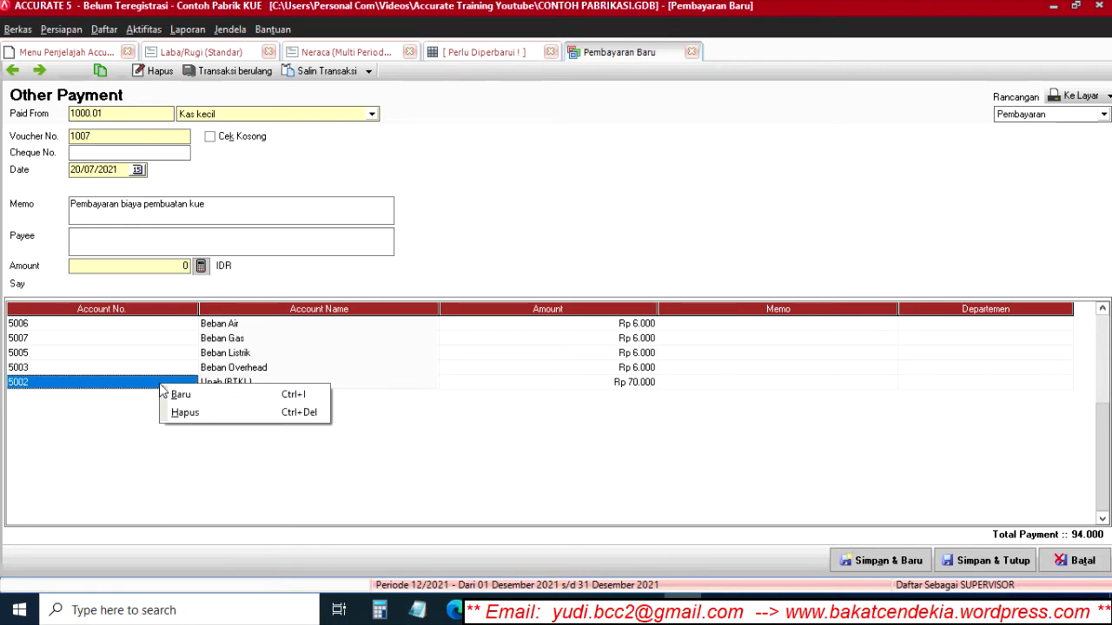
pyautogui.click(250, 369)
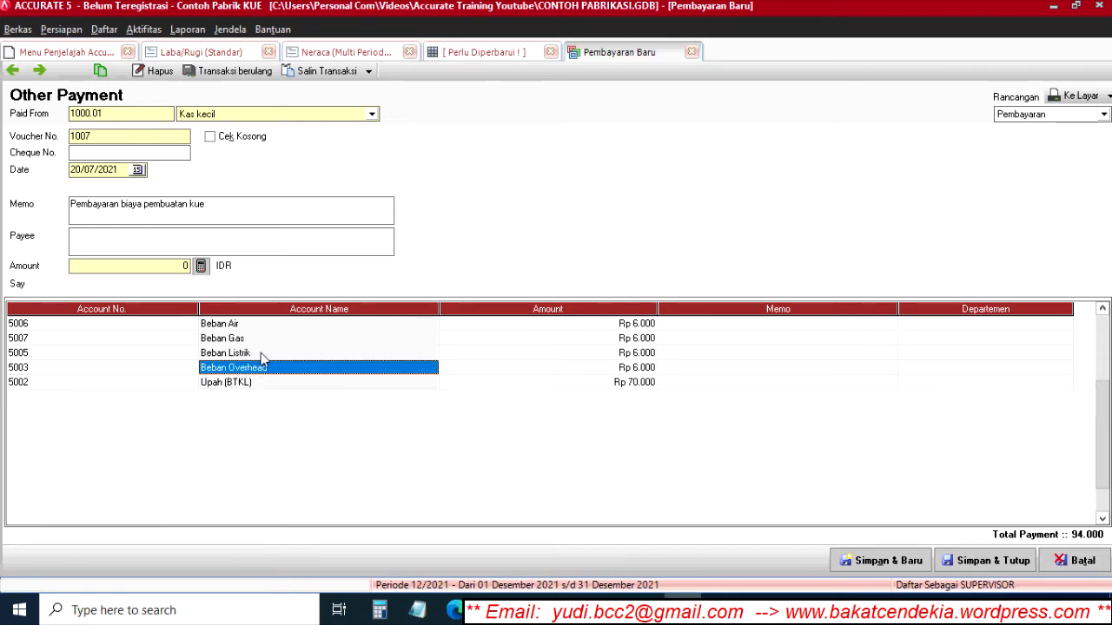
pyautogui.click(201, 266)
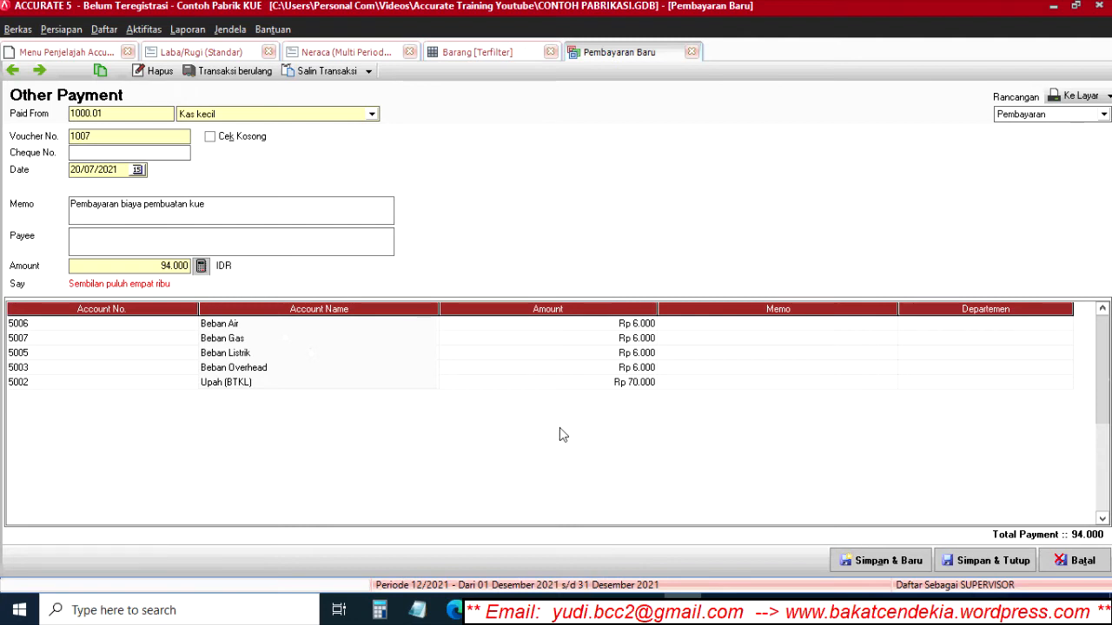
pyautogui.click(987, 565)
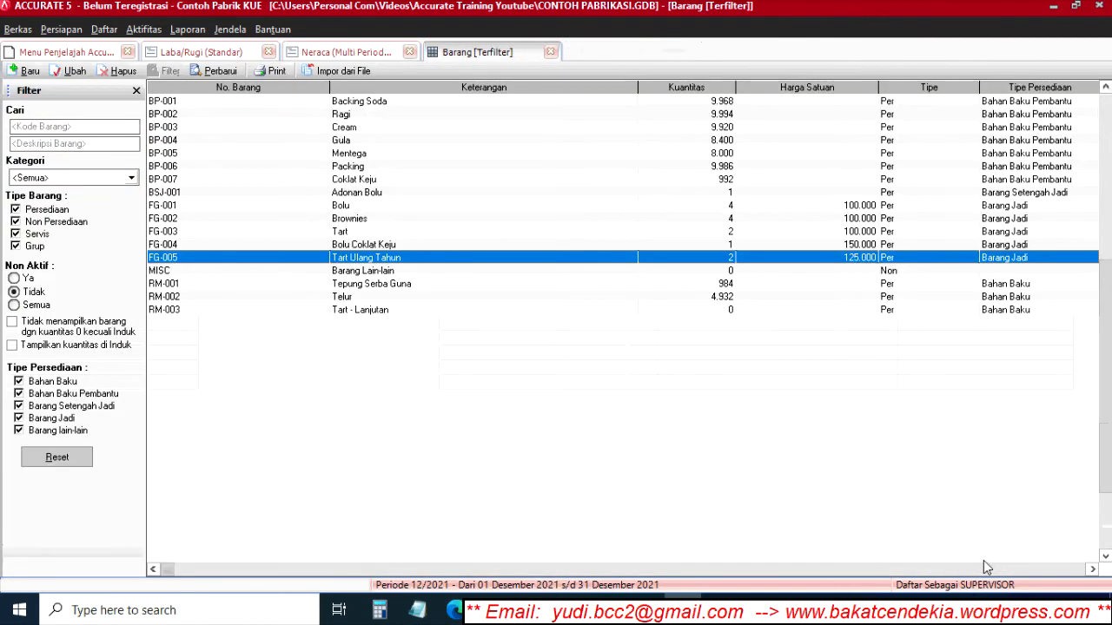
# Step: Refresh the Laba/Rugi (Standar) and Neraca (Multi Periode) reports to check the July figures with the payment included
pyautogui.click(209, 52)
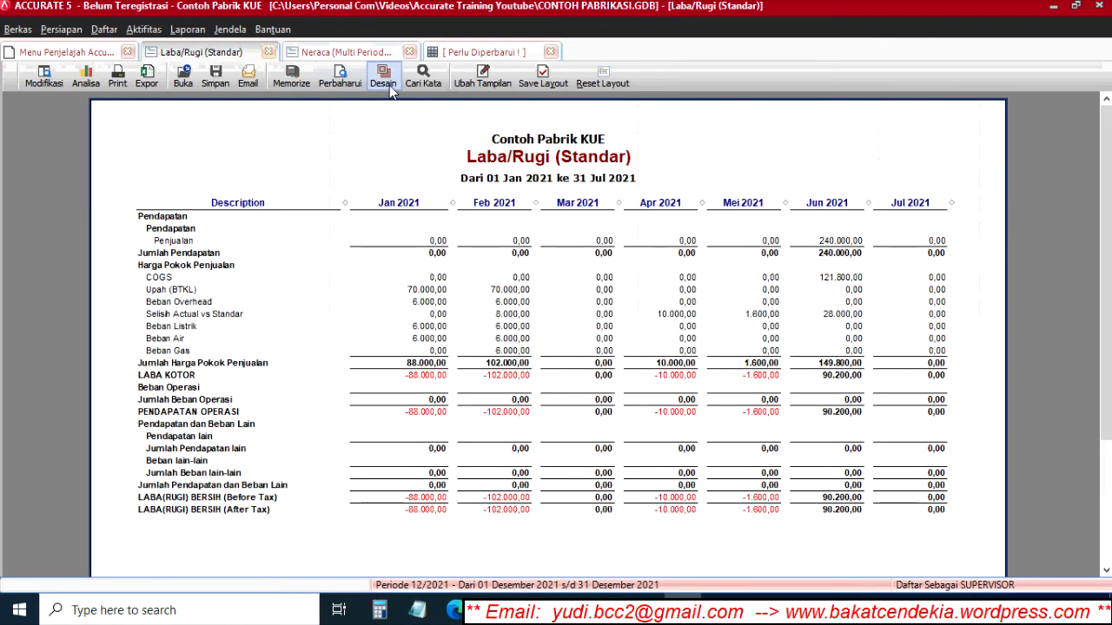
pyautogui.click(341, 77)
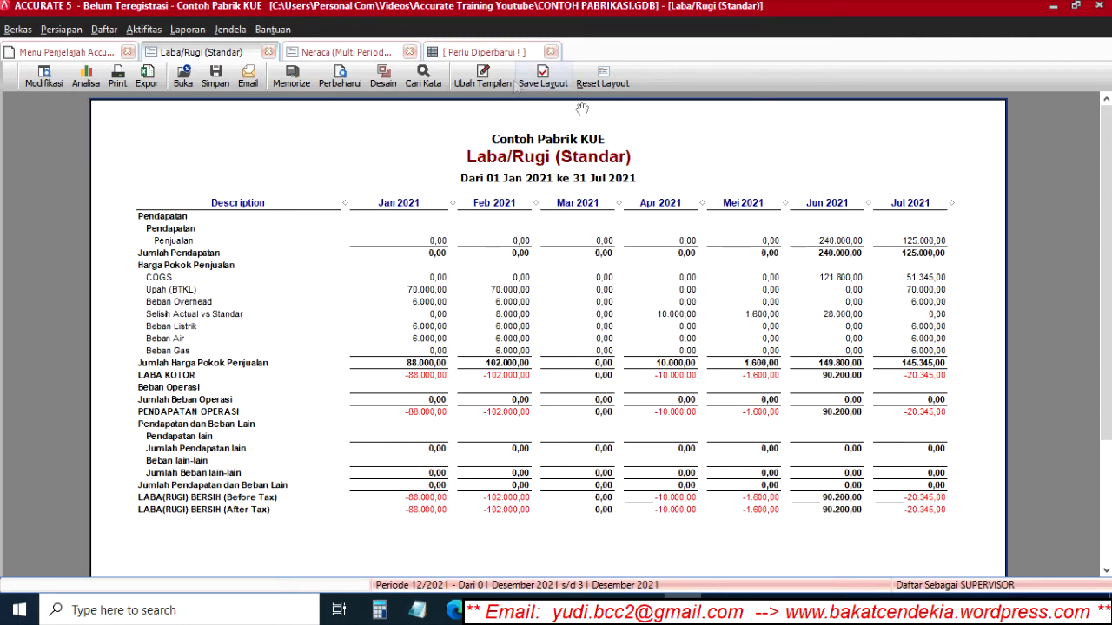
pyautogui.click(337, 54)
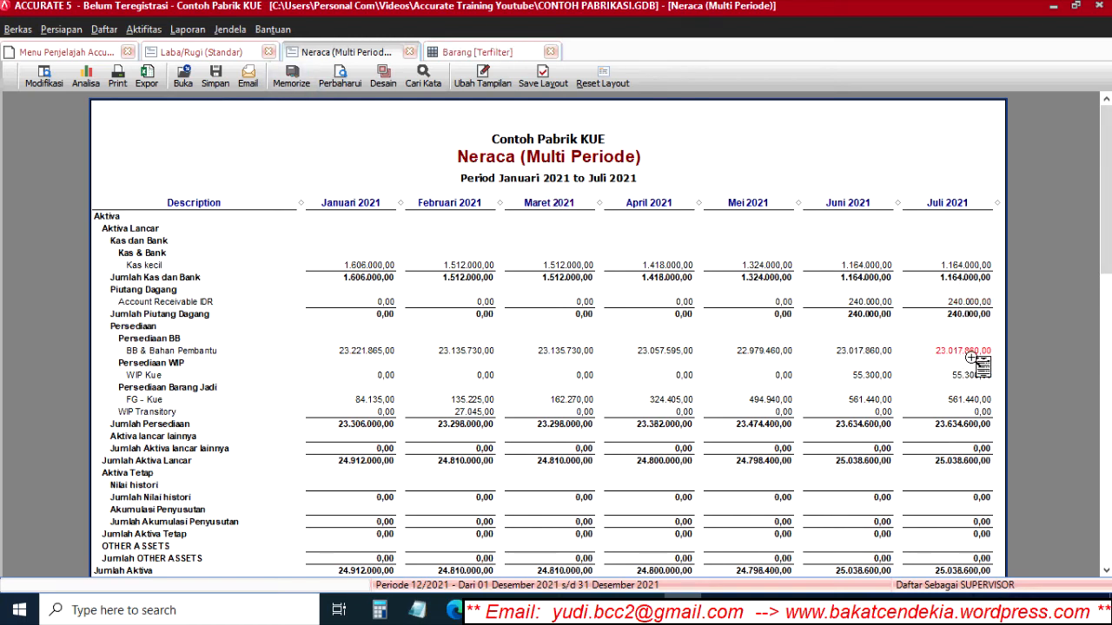
pyautogui.click(339, 77)
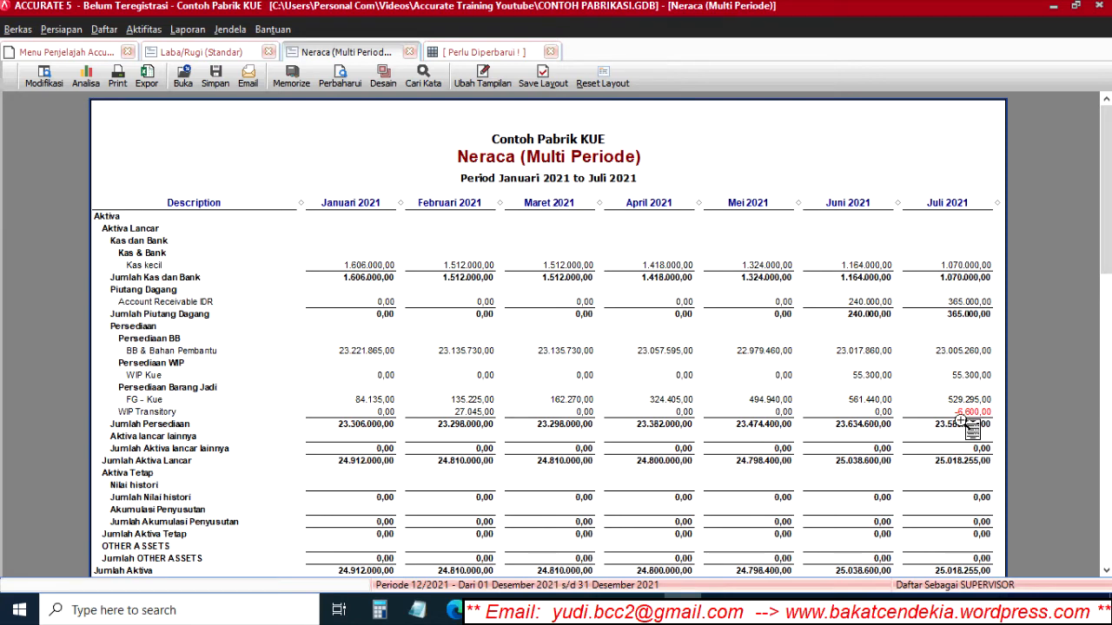
# Step: Refresh the item list to check the stock of Tart Ulang Tahun, and return to the Laba/Rugi (Standar) report
pyautogui.click(473, 54)
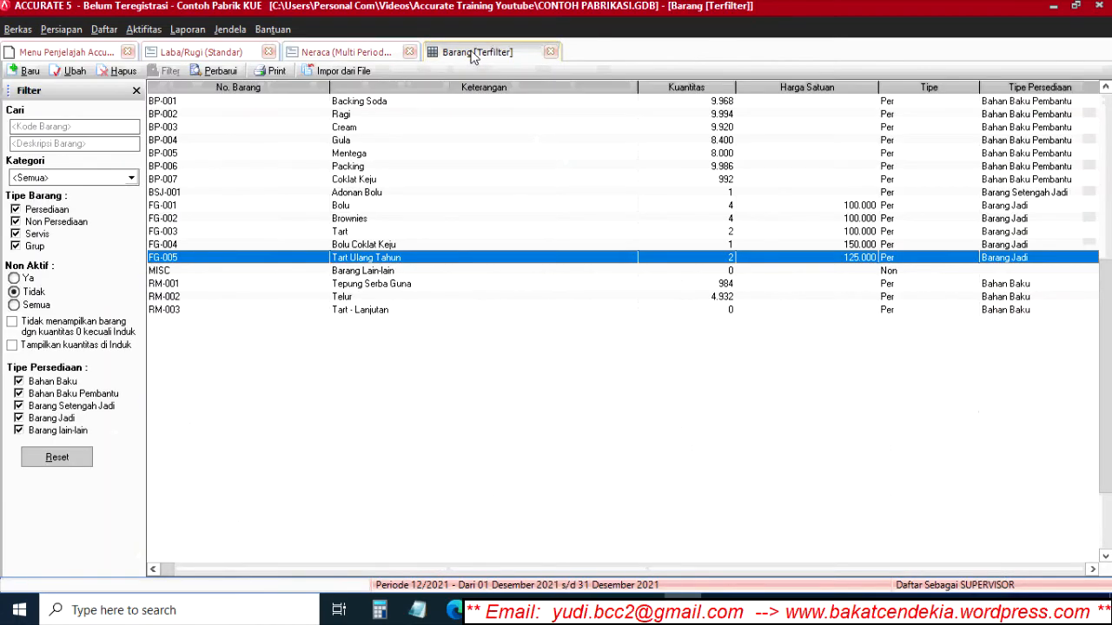
pyautogui.click(219, 71)
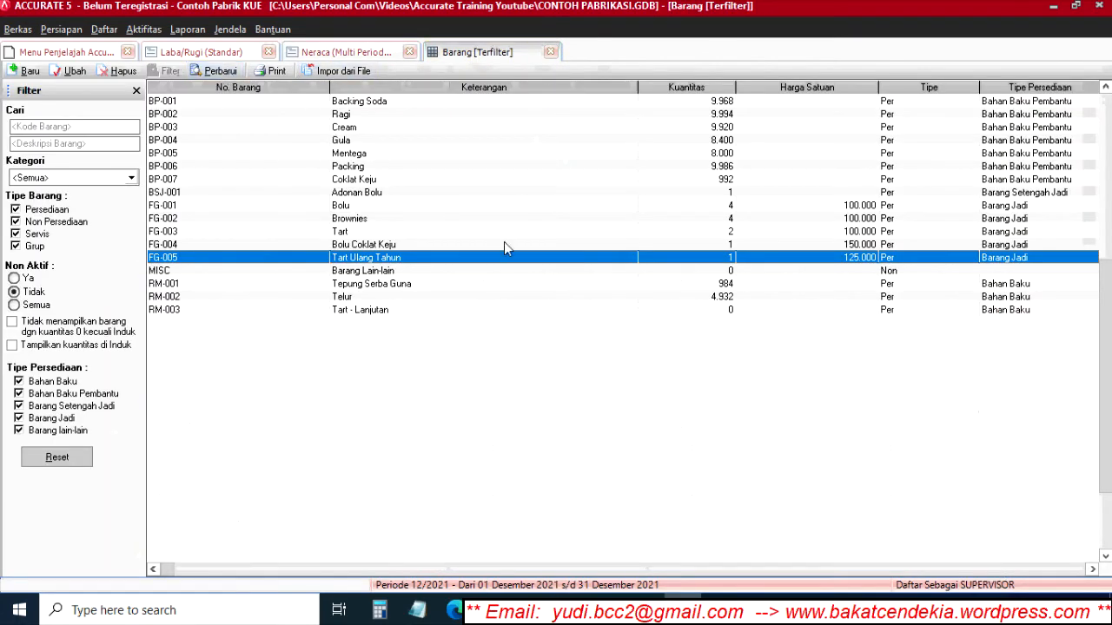
pyautogui.click(207, 52)
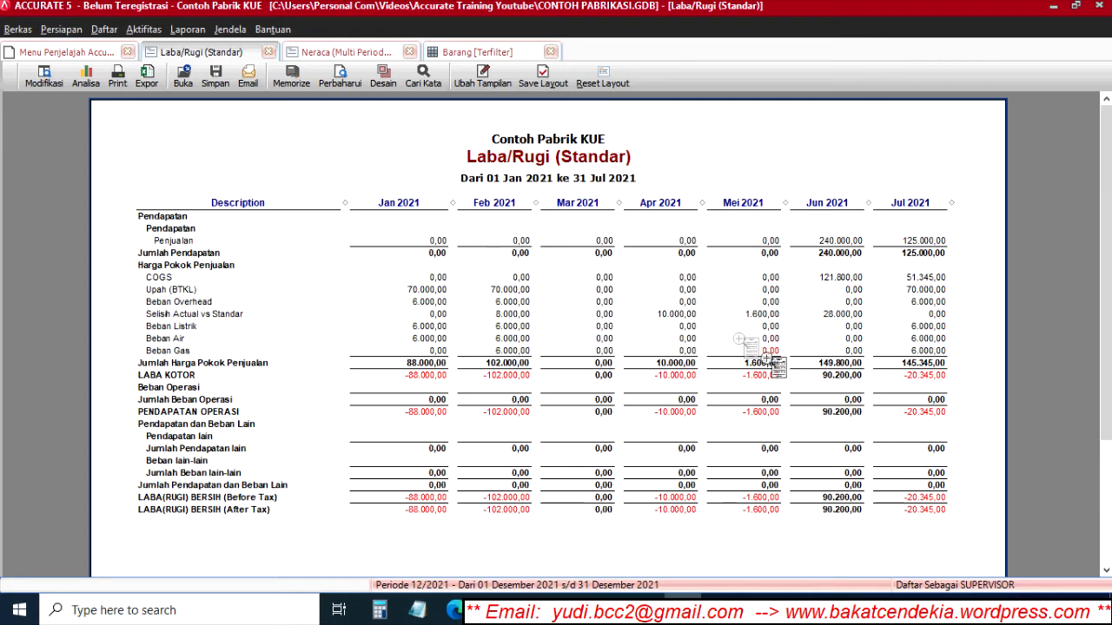
# Step: Open the month-end process for Juli 2021 and mark all production cost accounts for allocation
pyautogui.click(148, 31)
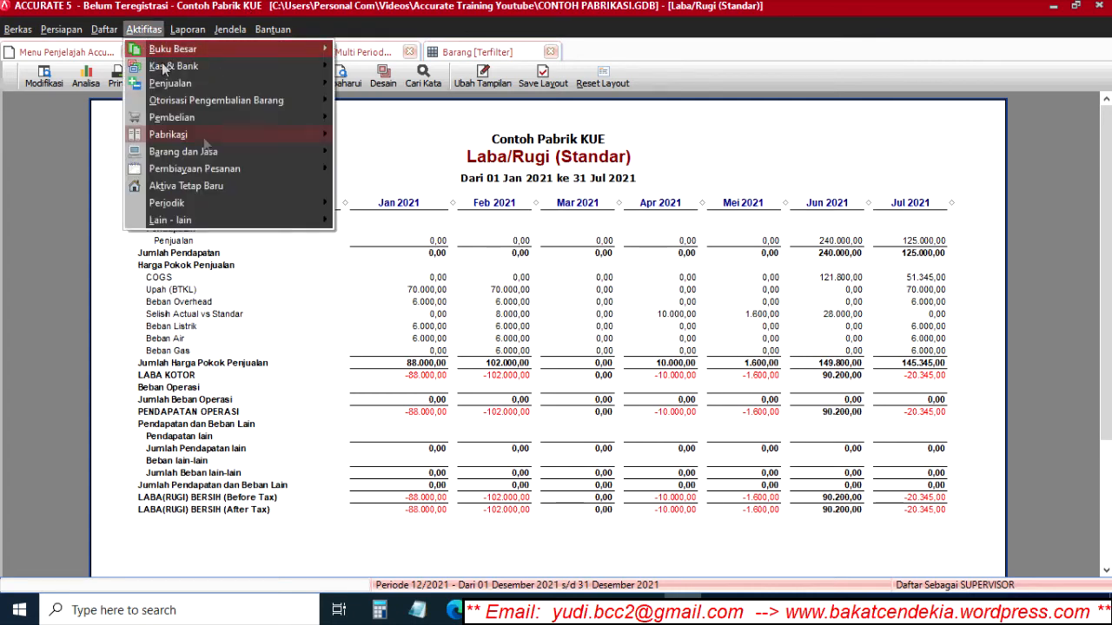
pyautogui.moveTo(230, 204)
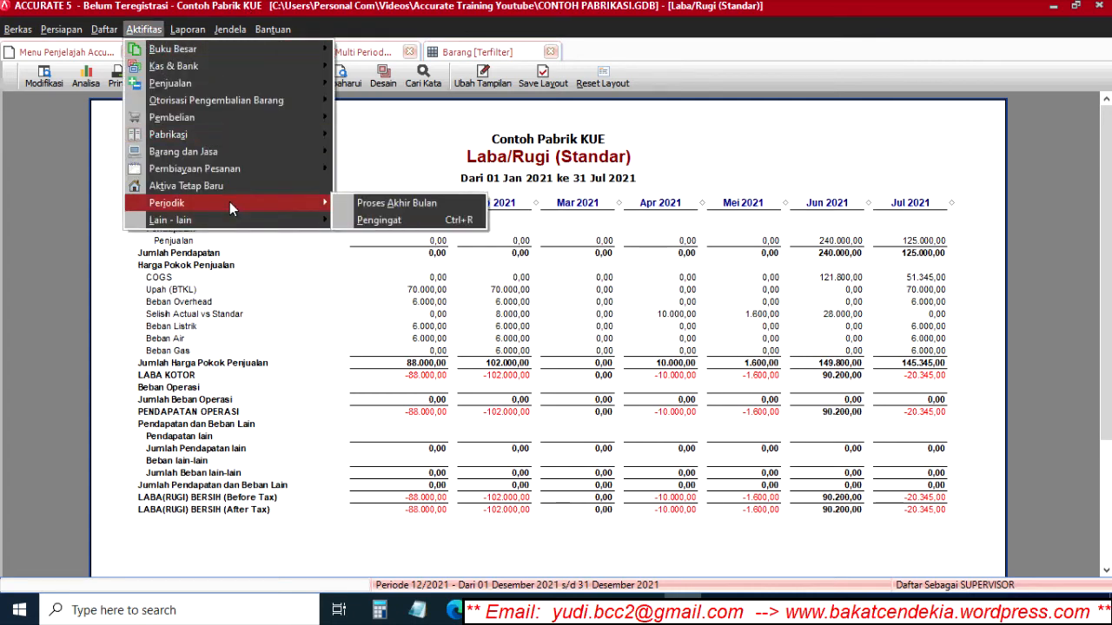
pyautogui.click(412, 202)
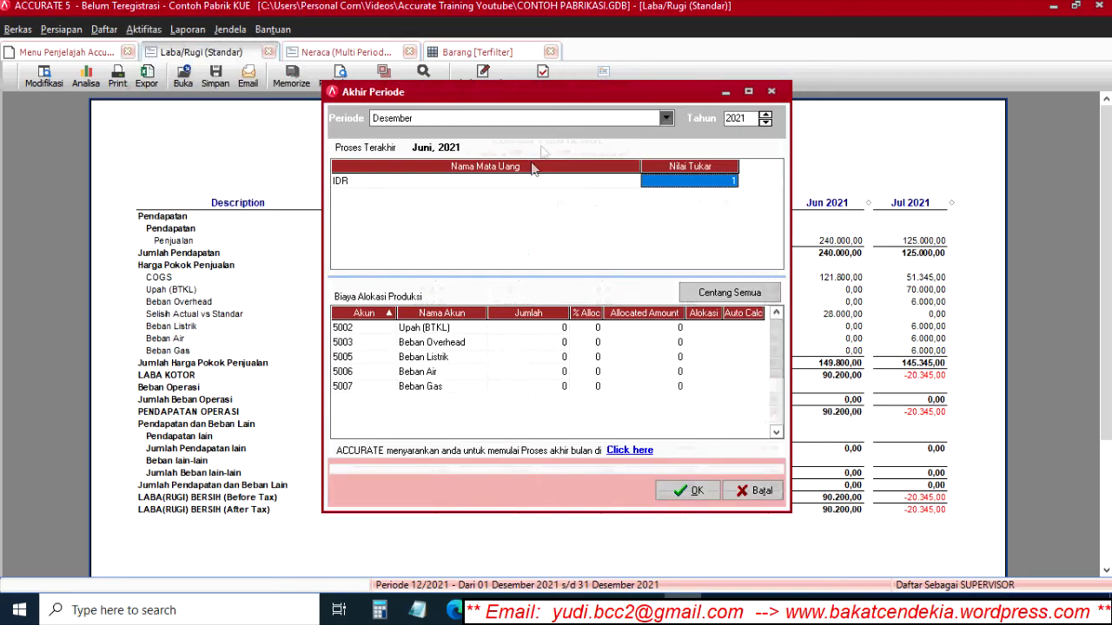
pyautogui.click(531, 118)
pyautogui.click(424, 154)
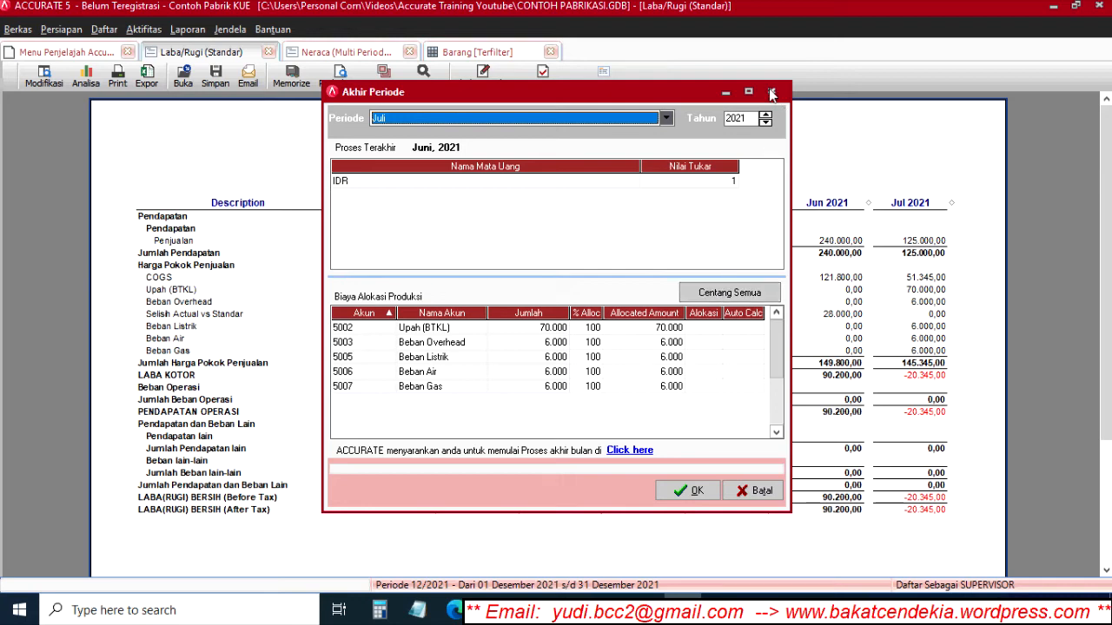
pyautogui.click(730, 292)
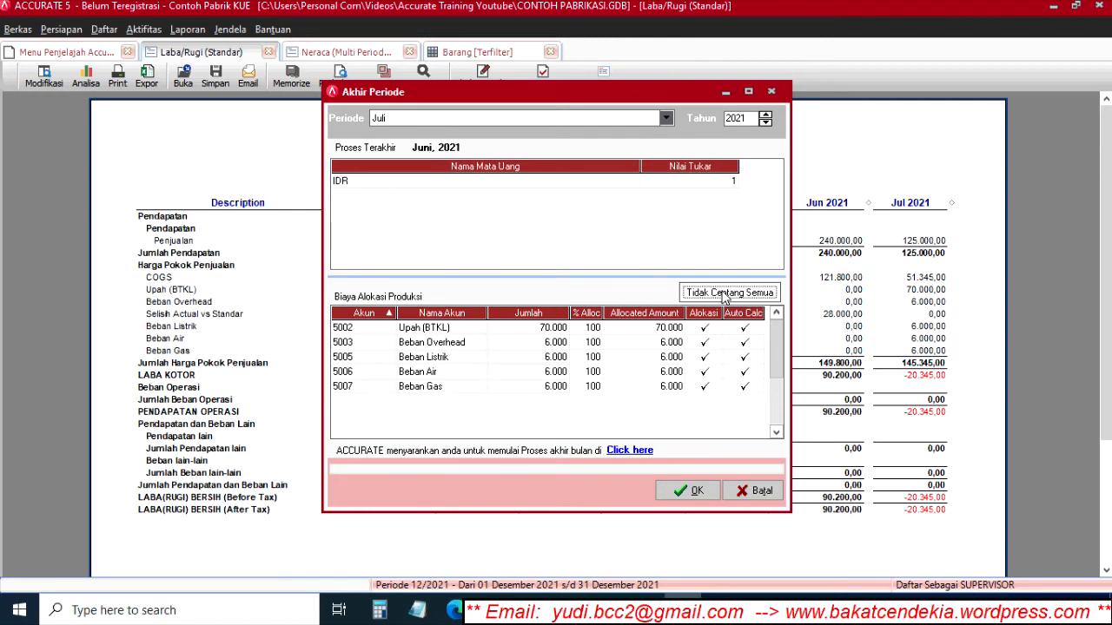
# Step: Run the July month-end process, dismissing the account errors and running it again with the allocations still marked
pyautogui.click(697, 492)
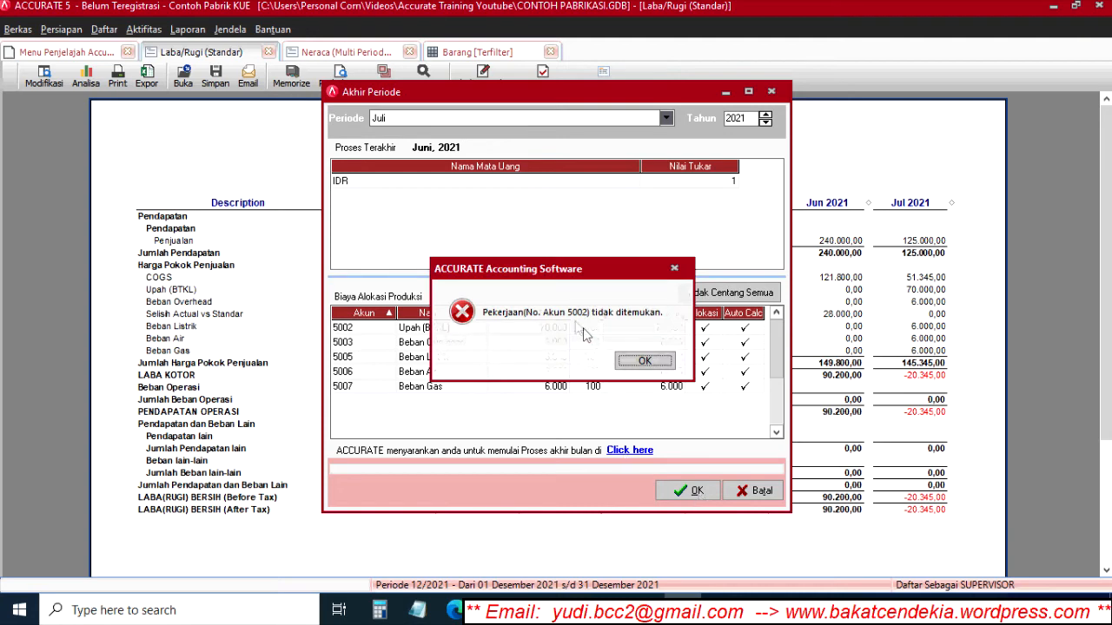
pyautogui.click(643, 366)
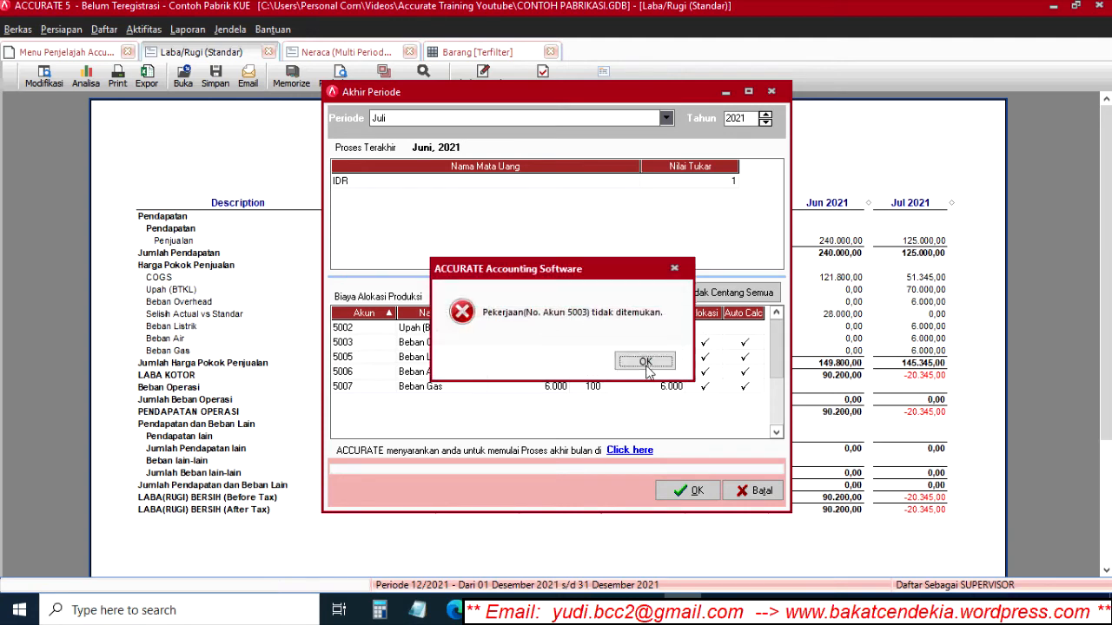
pyautogui.click(645, 364)
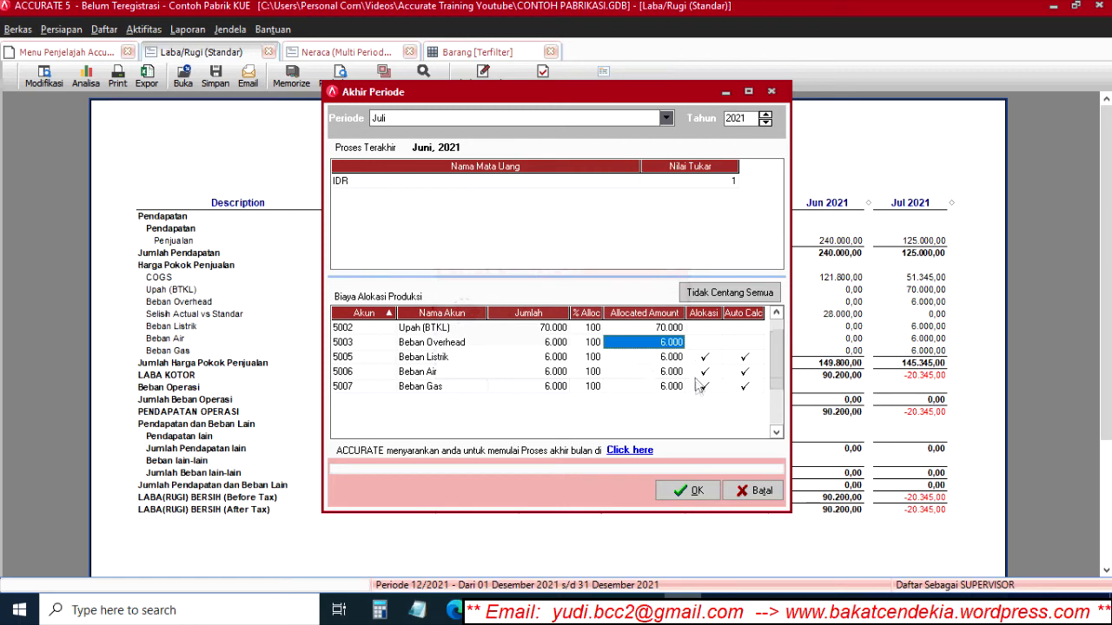
pyautogui.click(689, 491)
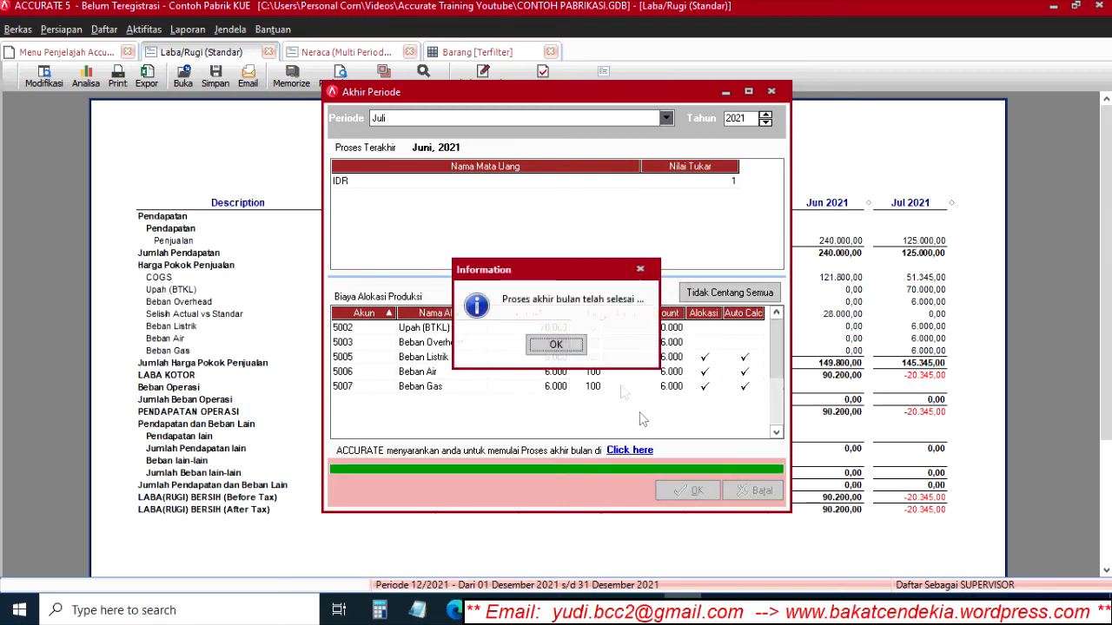
pyautogui.click(556, 346)
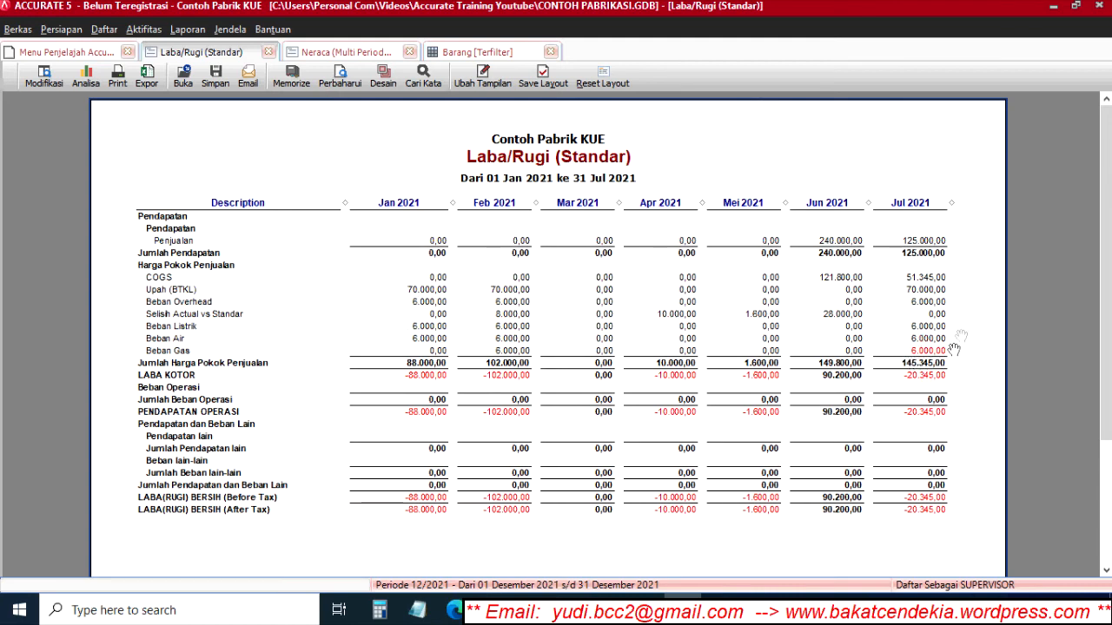
# Step: Refresh the Laba/Rugi (Standar) and Neraca (Multi Periode) reports to examine the July figures after the month-end process
pyautogui.click(341, 78)
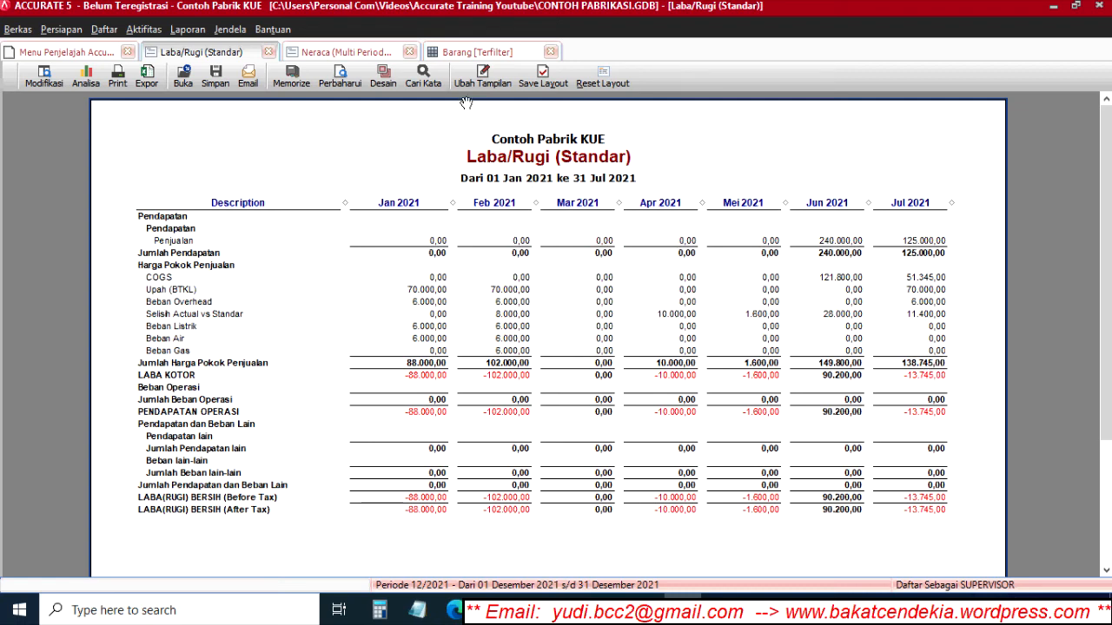
pyautogui.click(340, 78)
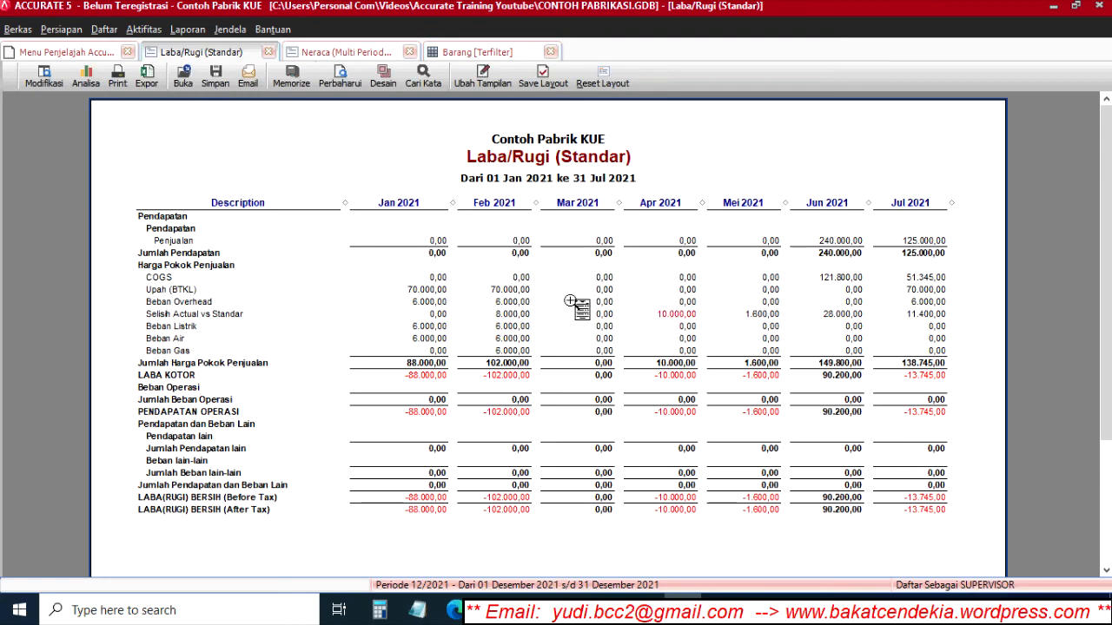
pyautogui.click(365, 54)
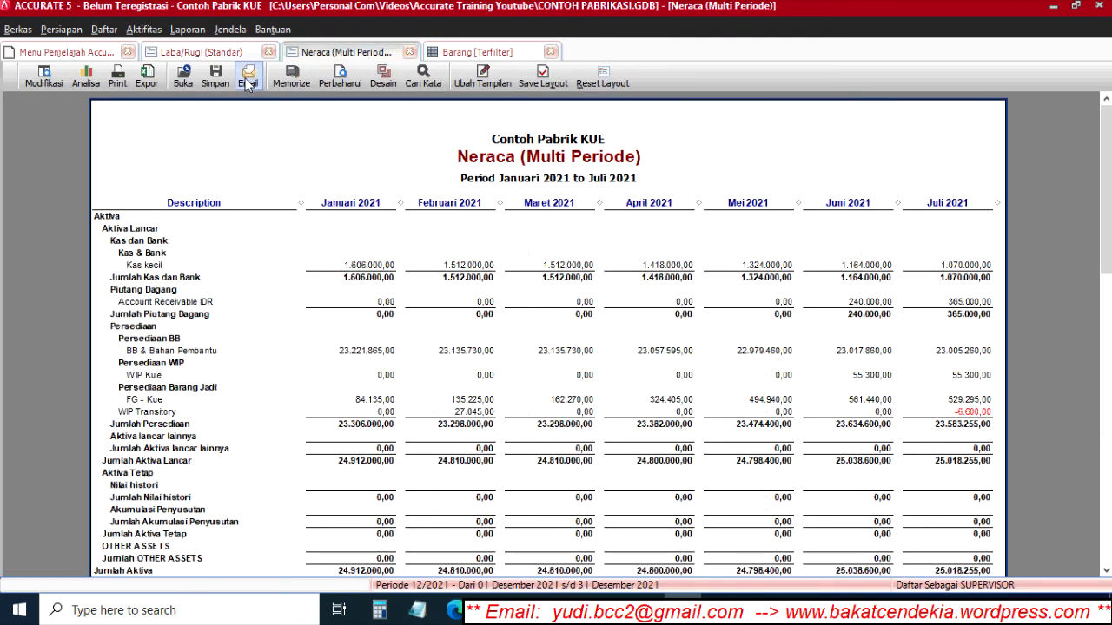
pyautogui.click(339, 76)
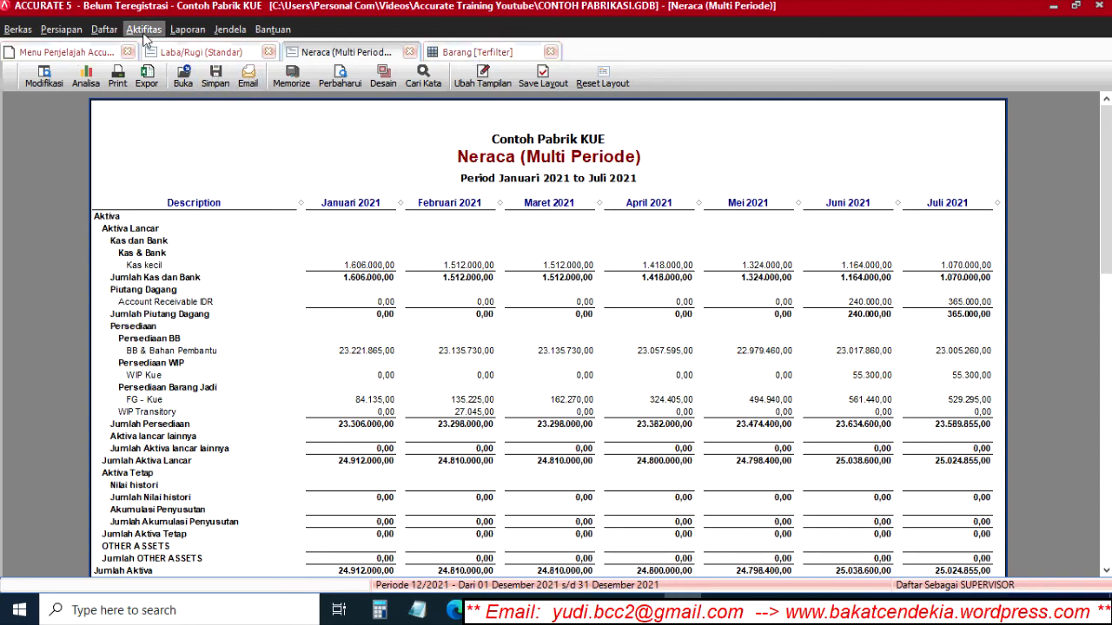
# Step: Open the report format settings for the Standard and Actual Cost report in the Laporan Pabrikasi category
pyautogui.click(188, 30)
pyautogui.click(224, 51)
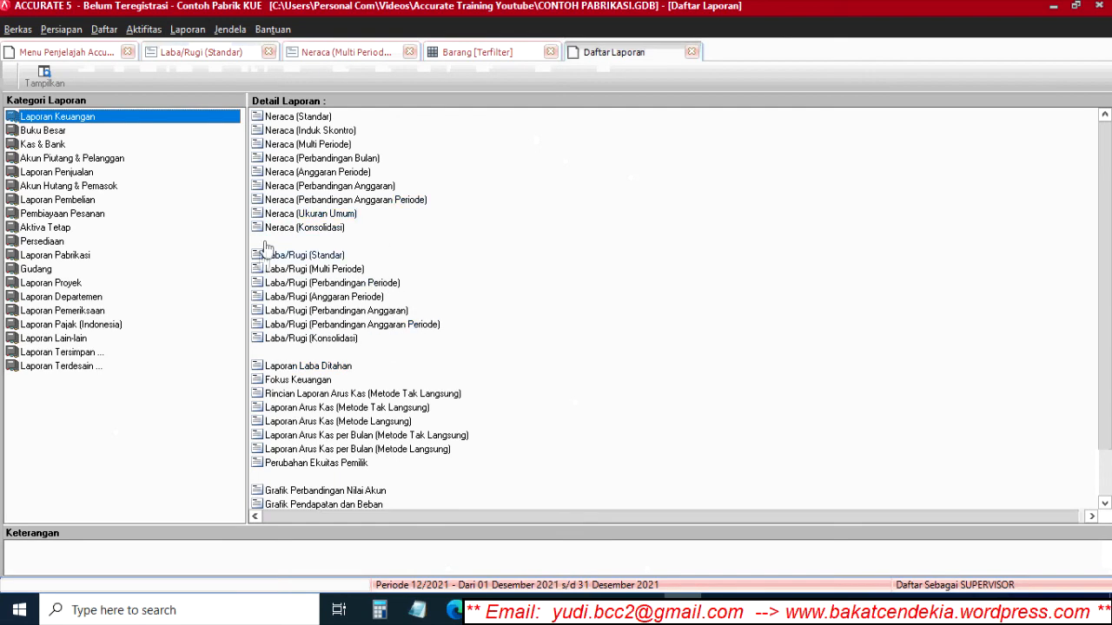
pyautogui.click(70, 257)
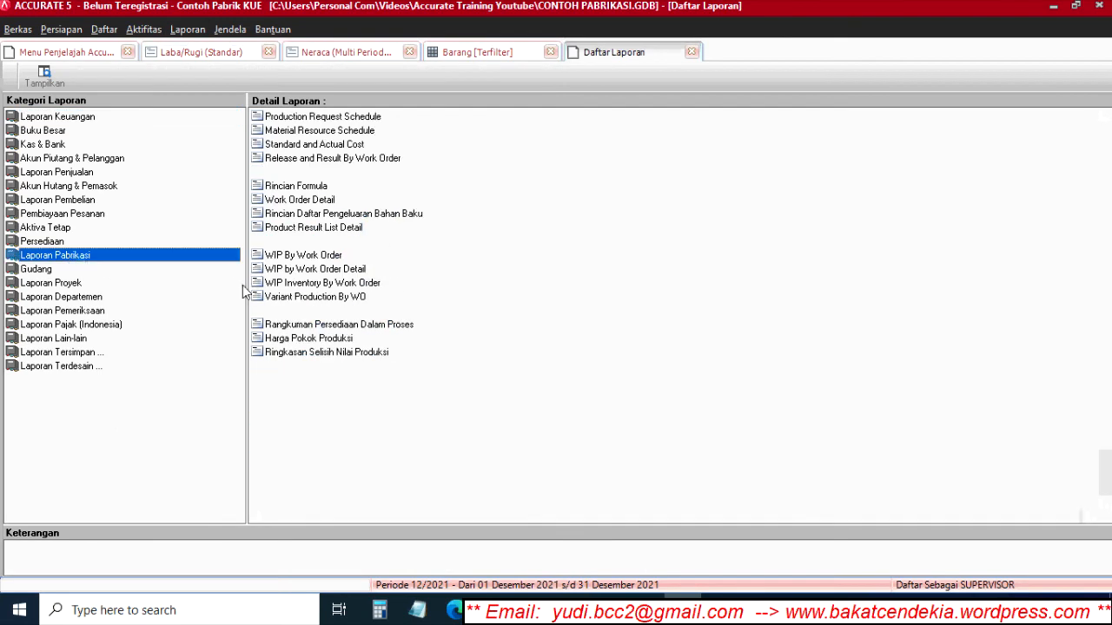
pyautogui.click(315, 147)
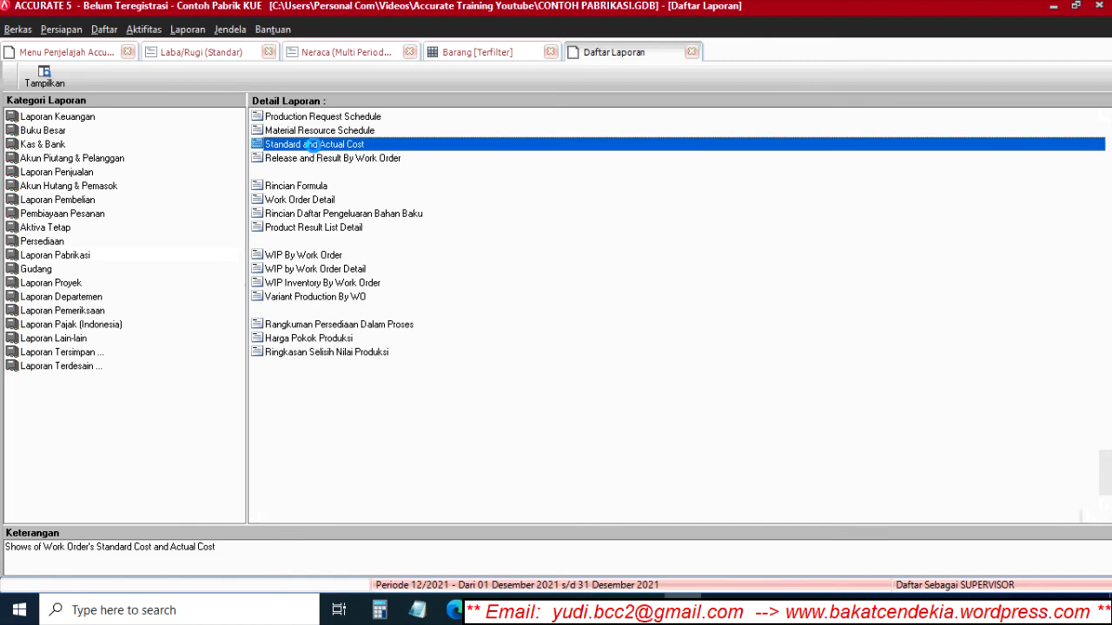
pyautogui.doubleClick(312, 146)
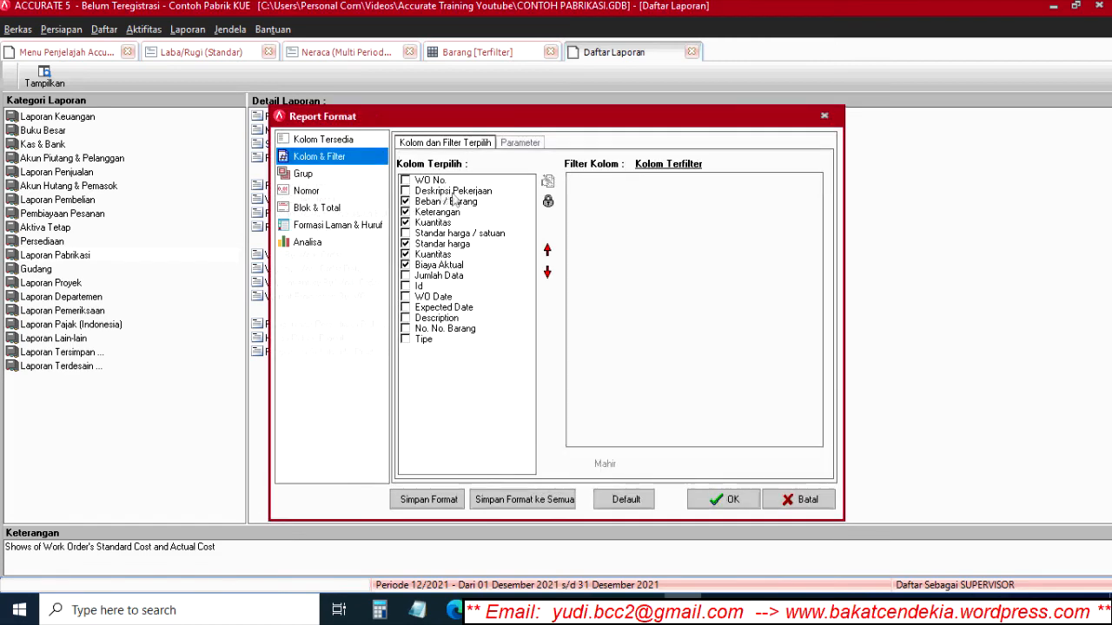
# Step: Generate the Standard and Actual Cost report filtered to WO No. 1017, and compare its costs with the Laba/Rugi (Standar) report
pyautogui.click(431, 181)
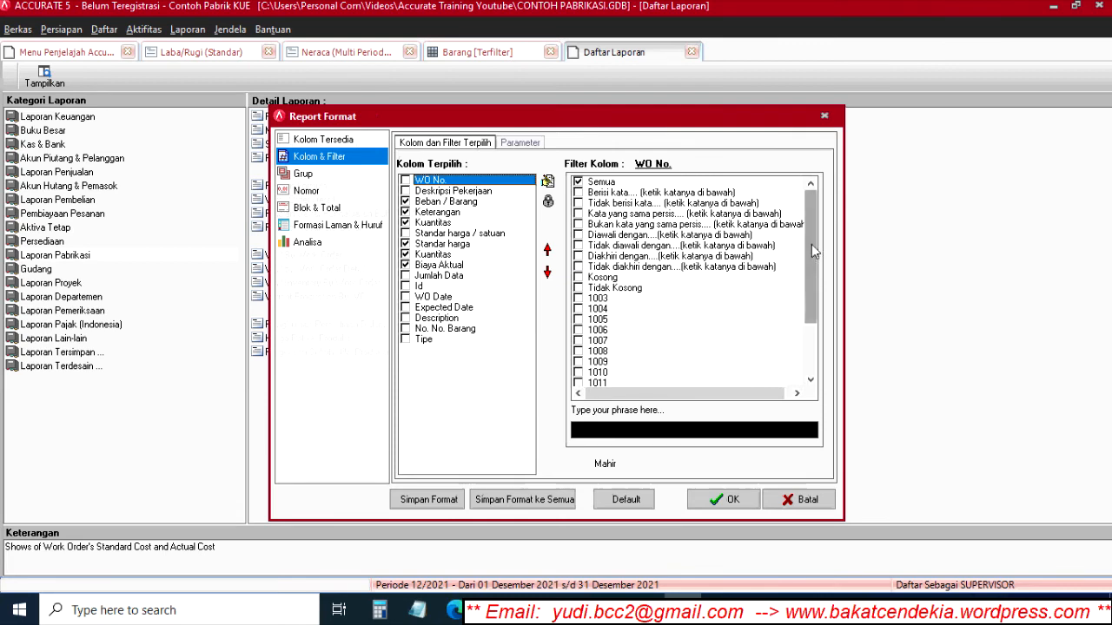
pyautogui.moveTo(810, 260); pyautogui.dragTo(810, 311)
pyautogui.click(578, 372)
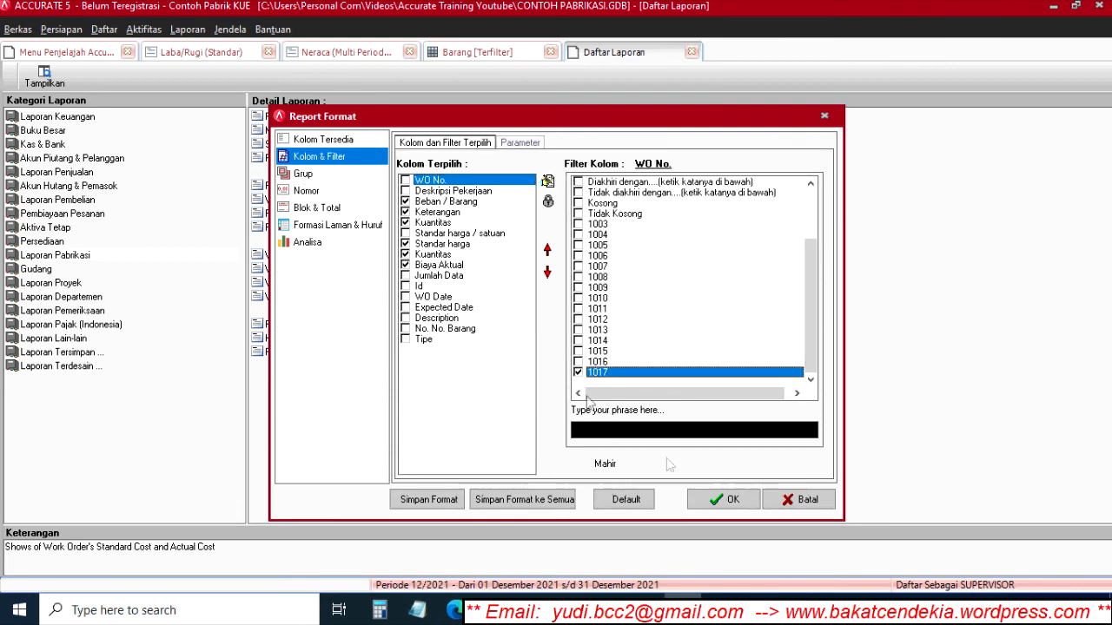
pyautogui.click(730, 499)
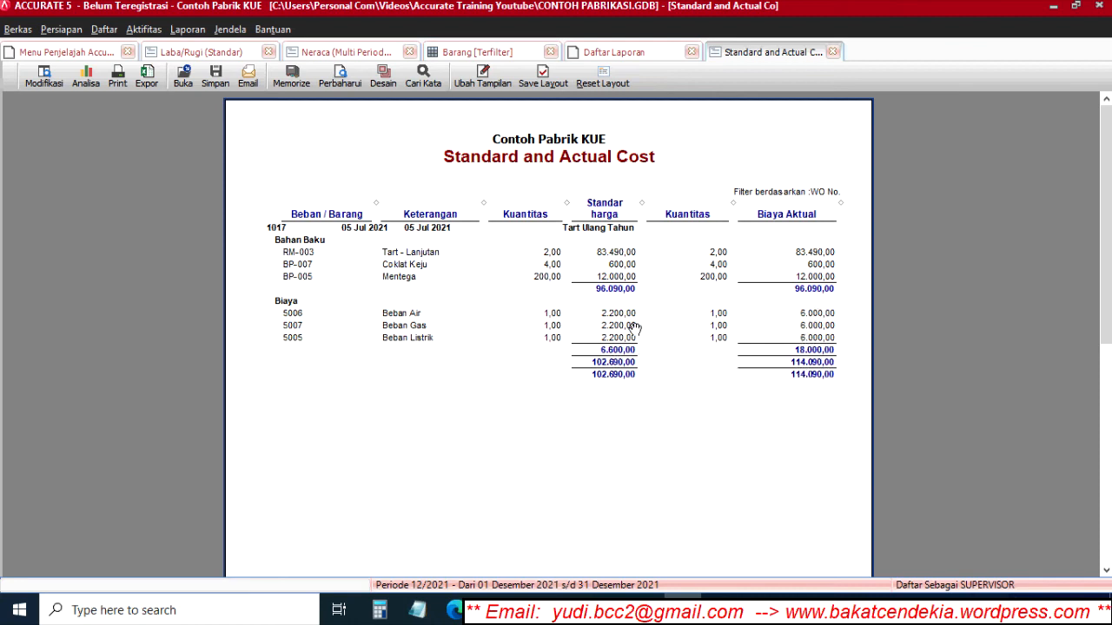
pyautogui.click(223, 53)
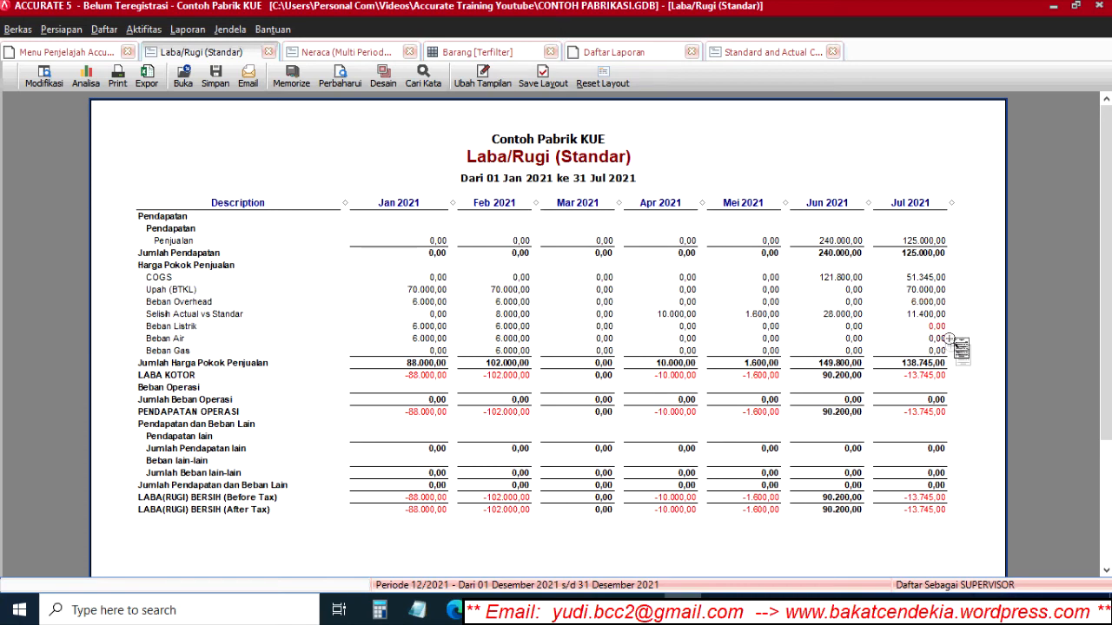
pyautogui.click(768, 52)
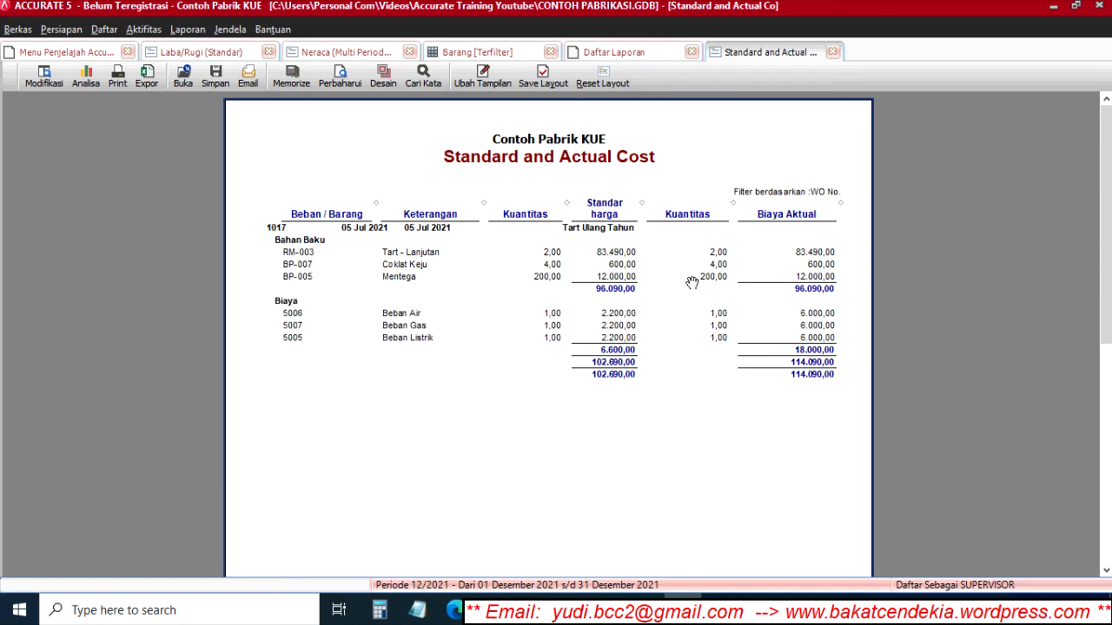
# Step: Generate the Harga Pokok Produksi manufacturing report for the period Juli 2021
pyautogui.click(606, 52)
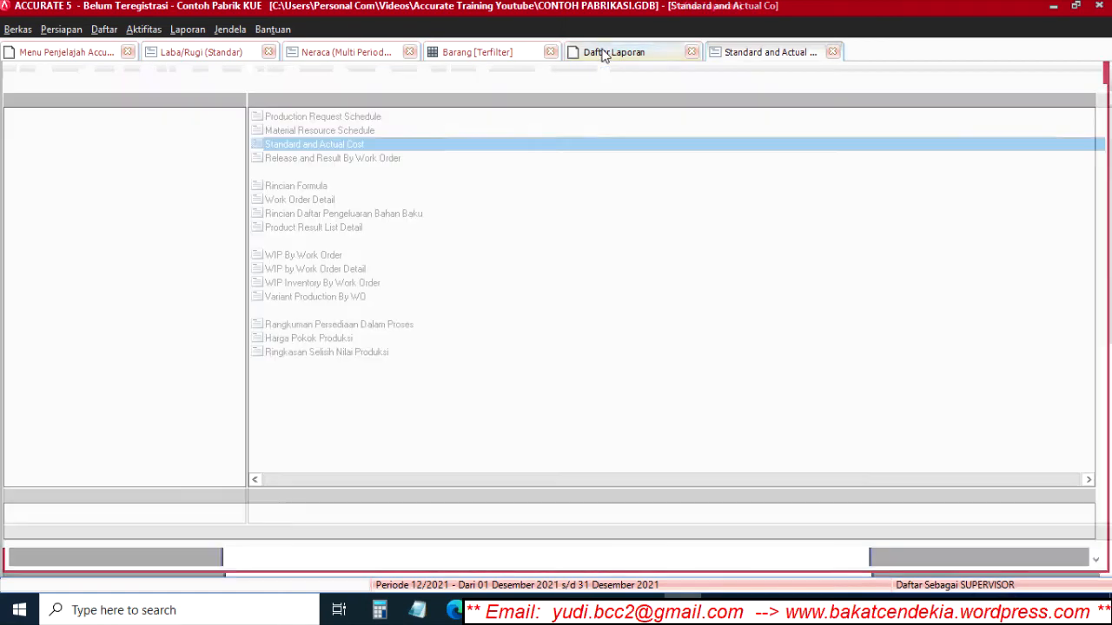
pyautogui.click(313, 341)
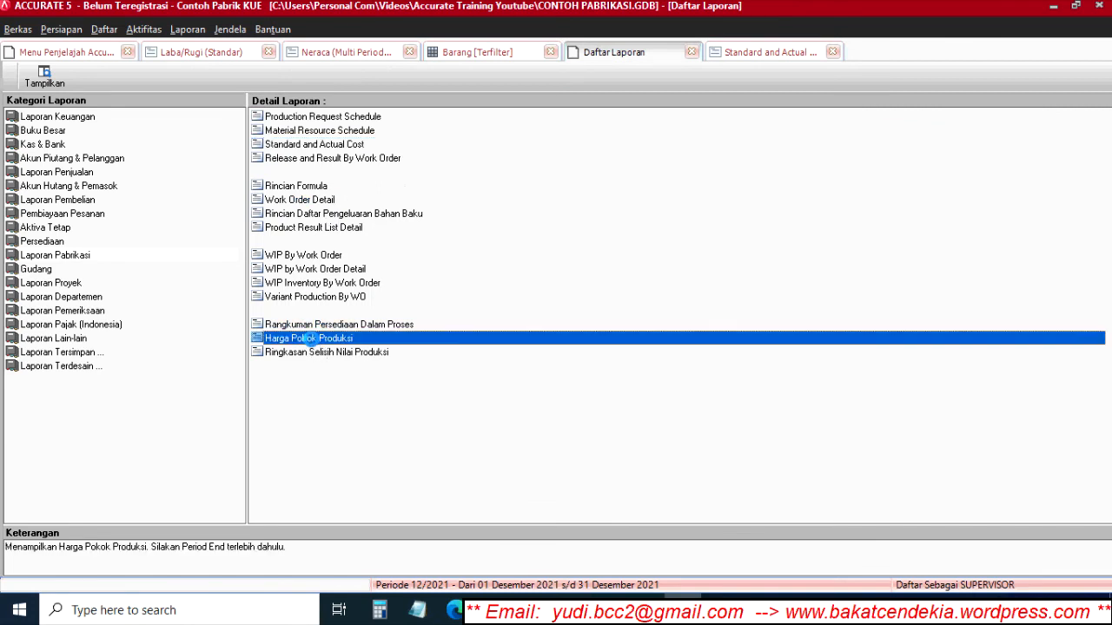
pyautogui.doubleClick(313, 340)
pyautogui.click(491, 184)
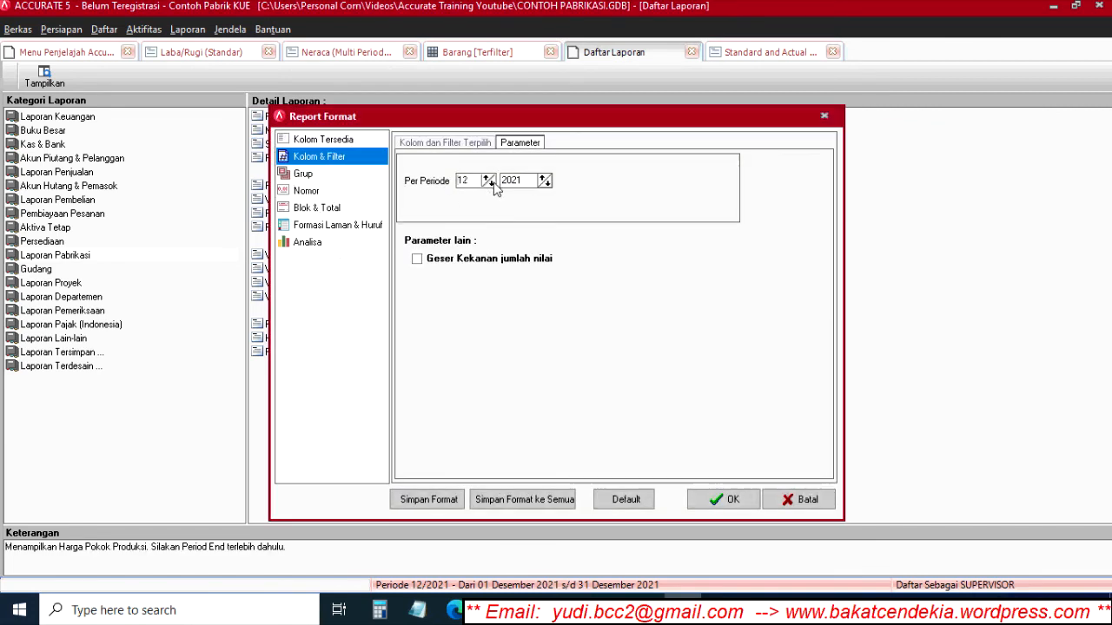
pyautogui.click(492, 183)
pyautogui.click(726, 499)
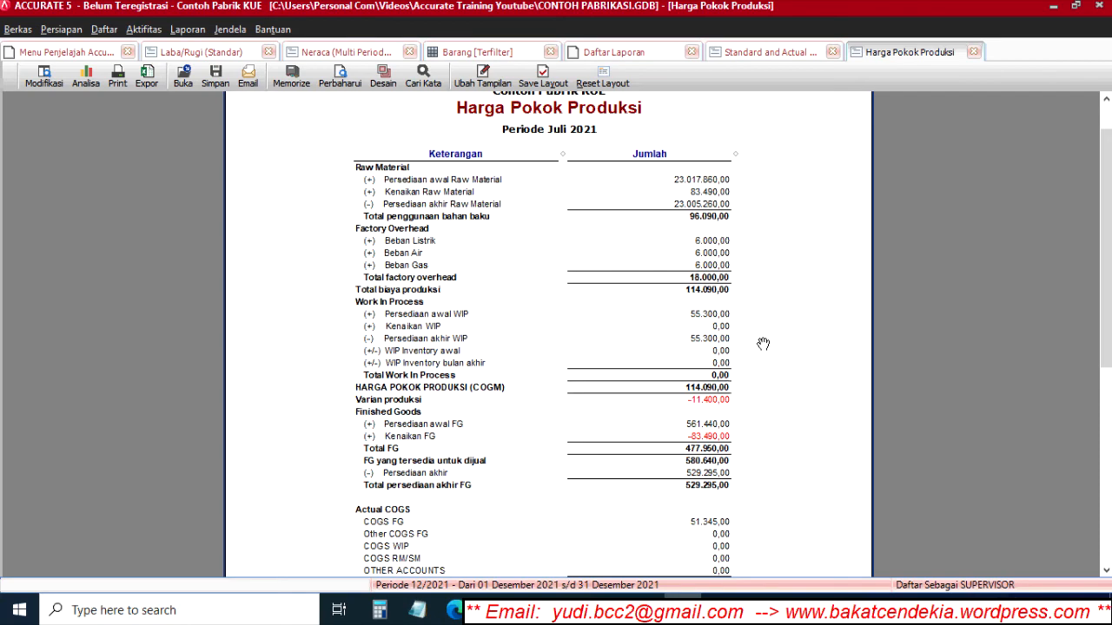
# Step: Examine the raw material, factory overhead, work in process, finished goods and actual COGS sections of the Harga Pokok Produksi report
pyautogui.scroll(-1, 762, 344)
pyautogui.scroll(1, 761, 344)
pyautogui.scroll(-1, 760, 345)
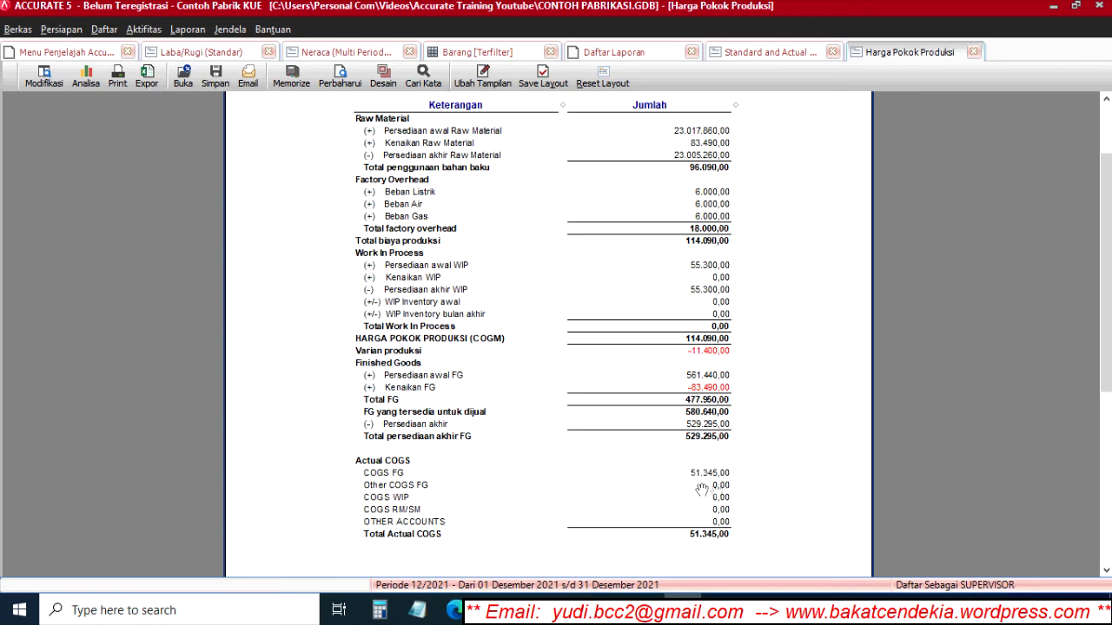
pyautogui.scroll(1, 798, 426)
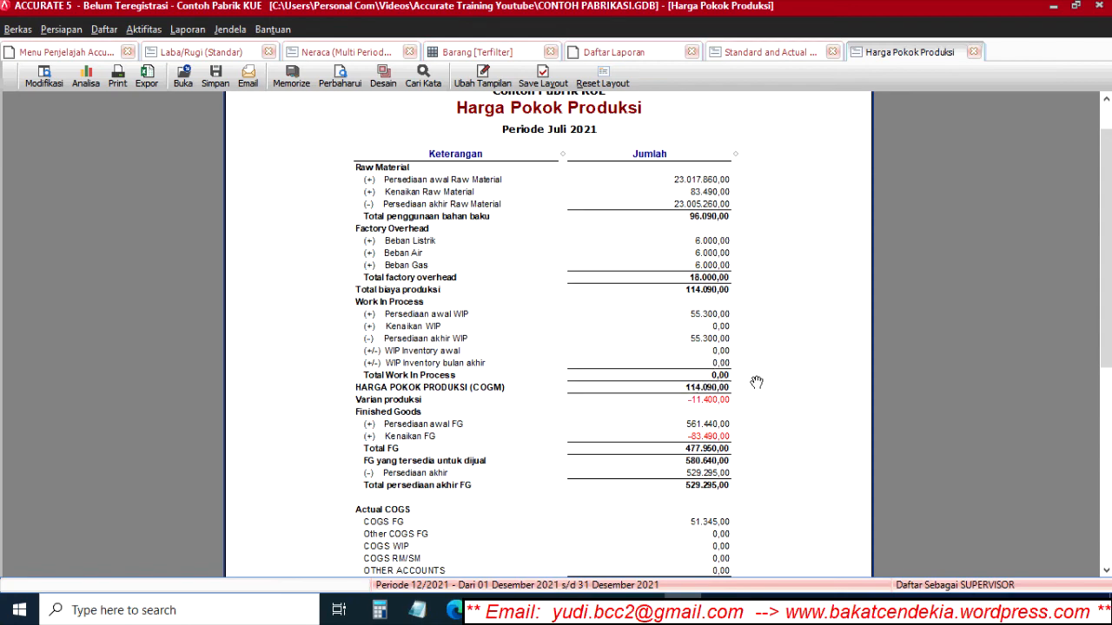
pyautogui.scroll(-2, 756, 382)
pyautogui.scroll(4, 774, 377)
pyautogui.scroll(-2, 774, 373)
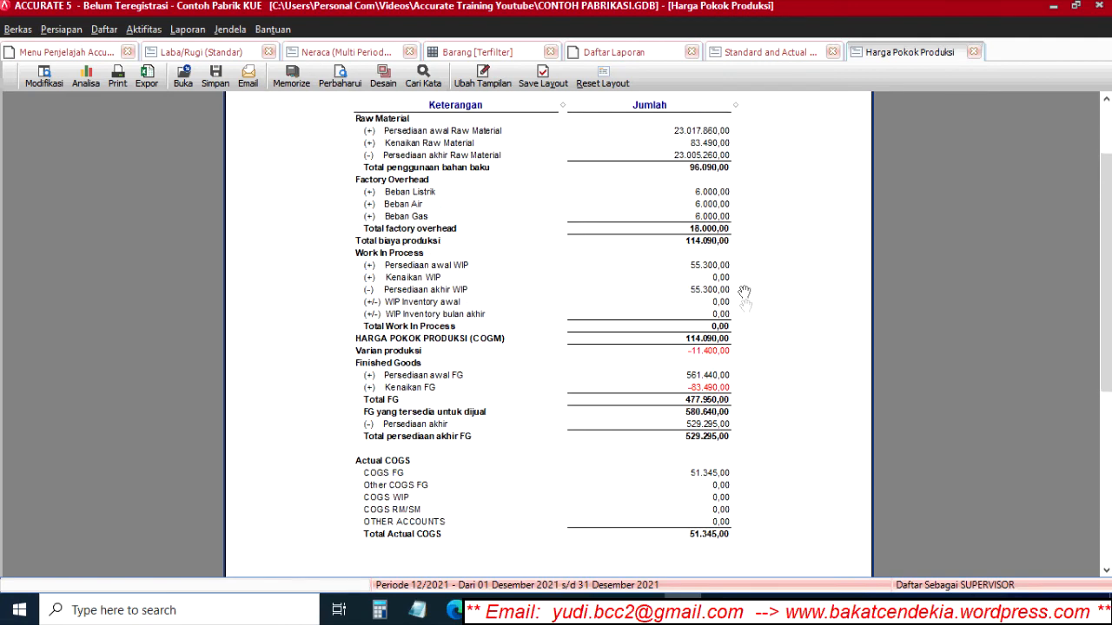
pyautogui.scroll(2, 761, 406)
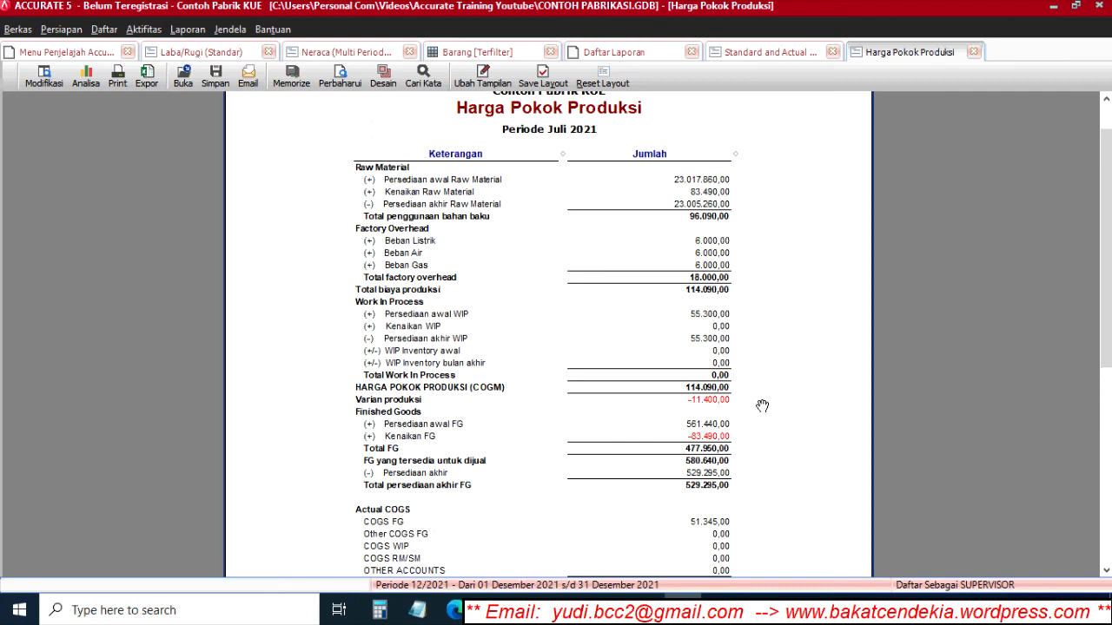
# Step: Compare the material, overhead and total production costs between the Standard and Actual Cost and Harga Pokok Produksi reports
pyautogui.click(769, 52)
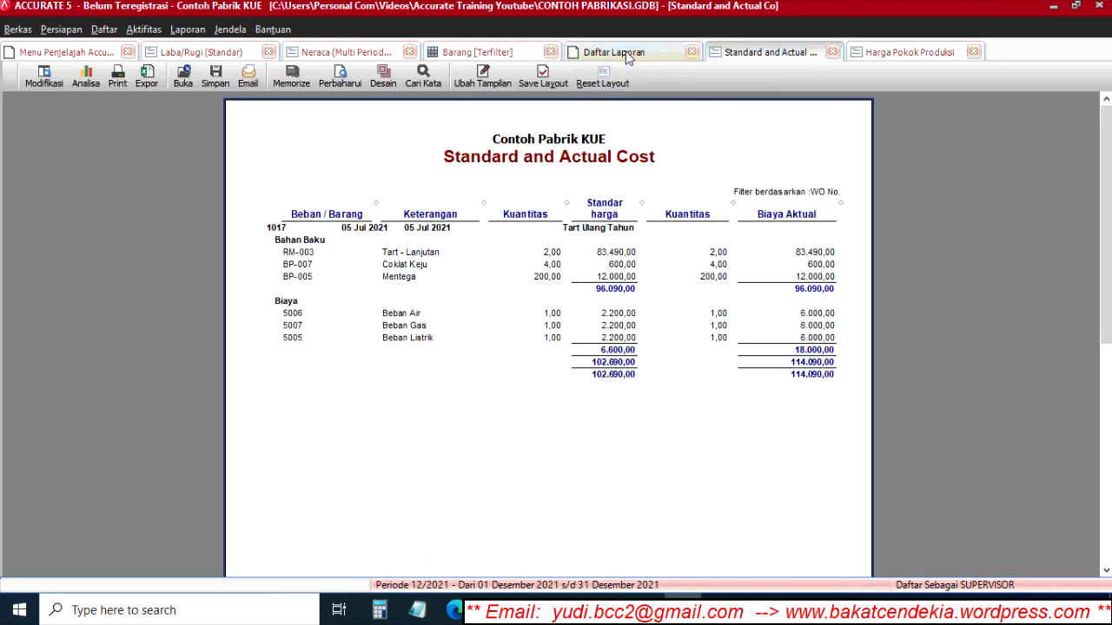
pyautogui.click(909, 52)
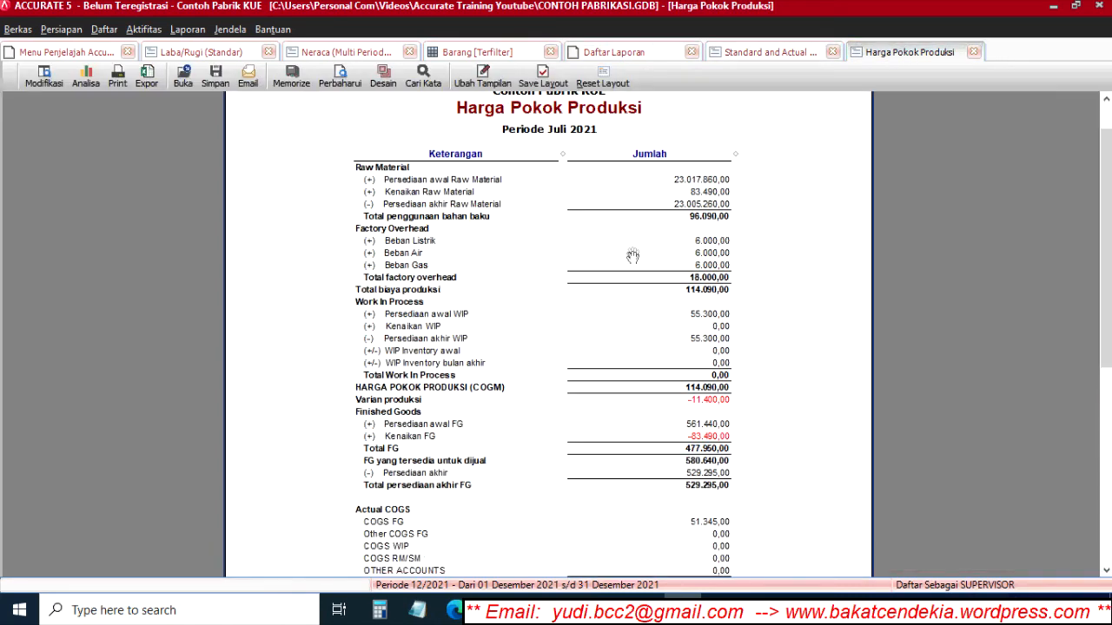
pyautogui.scroll(-4, 725, 199)
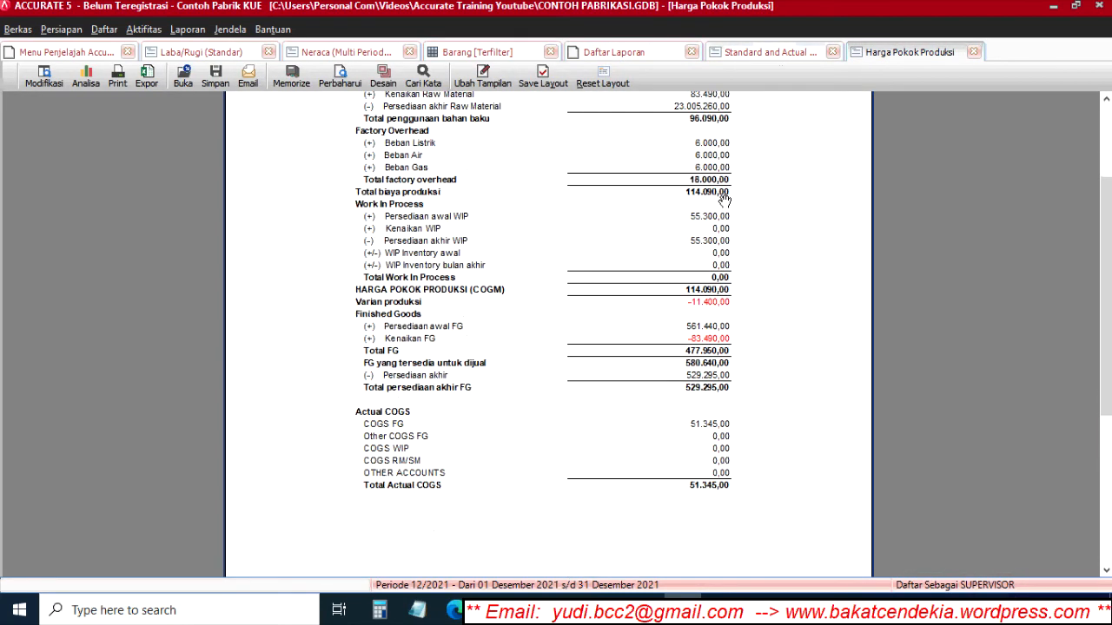
pyautogui.scroll(4, 724, 201)
pyautogui.click(769, 53)
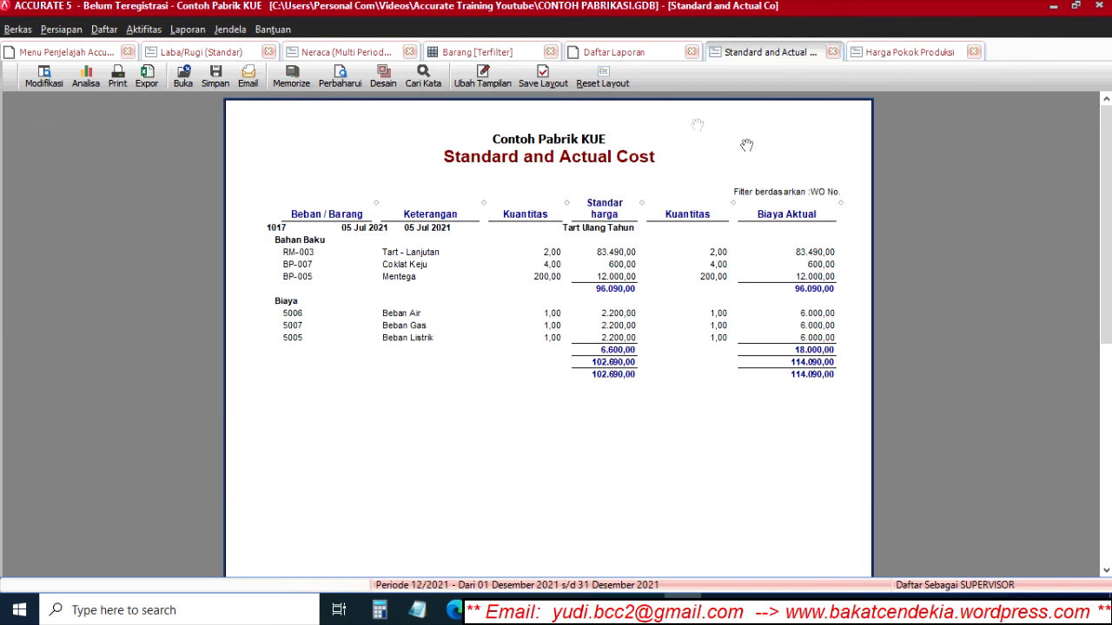
# Step: Close the report list, review the item list and the Neraca (Multi Periode) report, and return to the manufacturing process menu
pyautogui.click(692, 52)
pyautogui.click(480, 54)
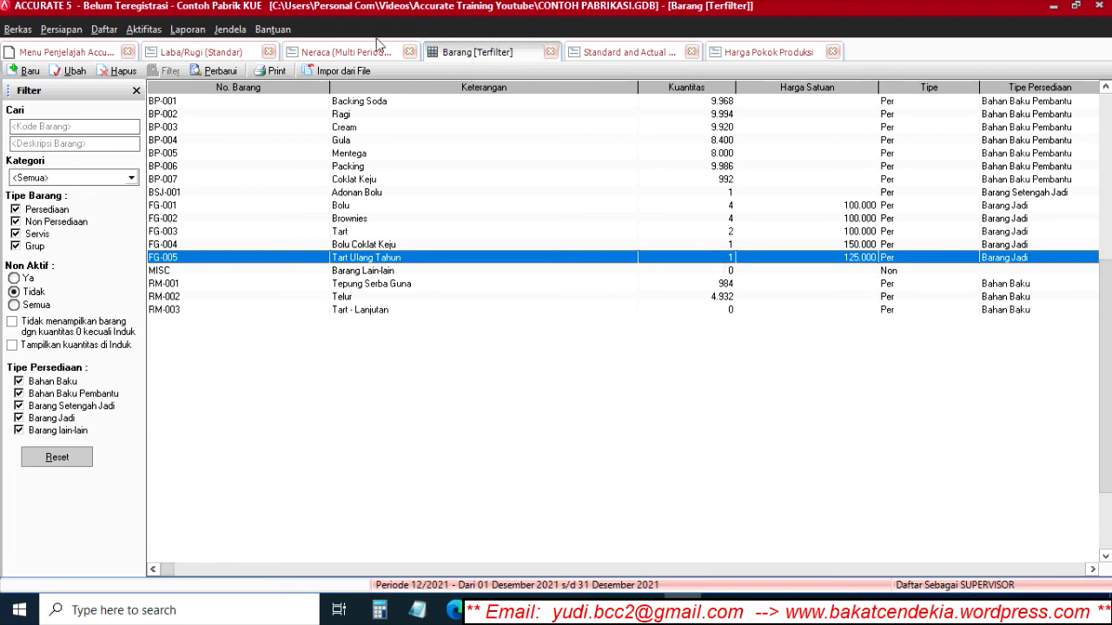
pyautogui.click(352, 54)
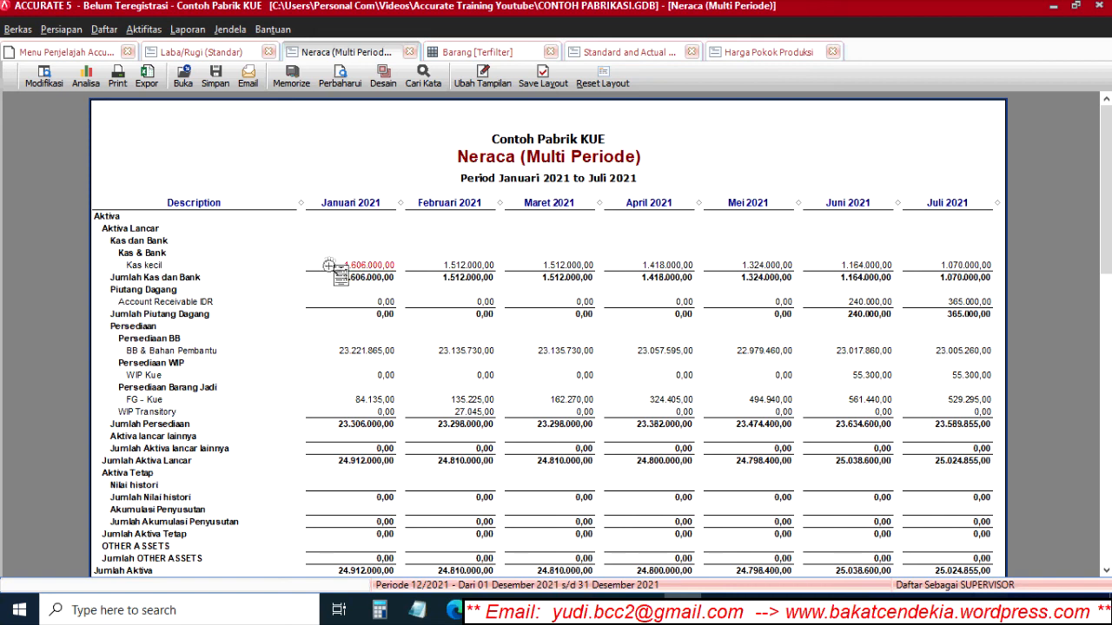
pyautogui.click(63, 52)
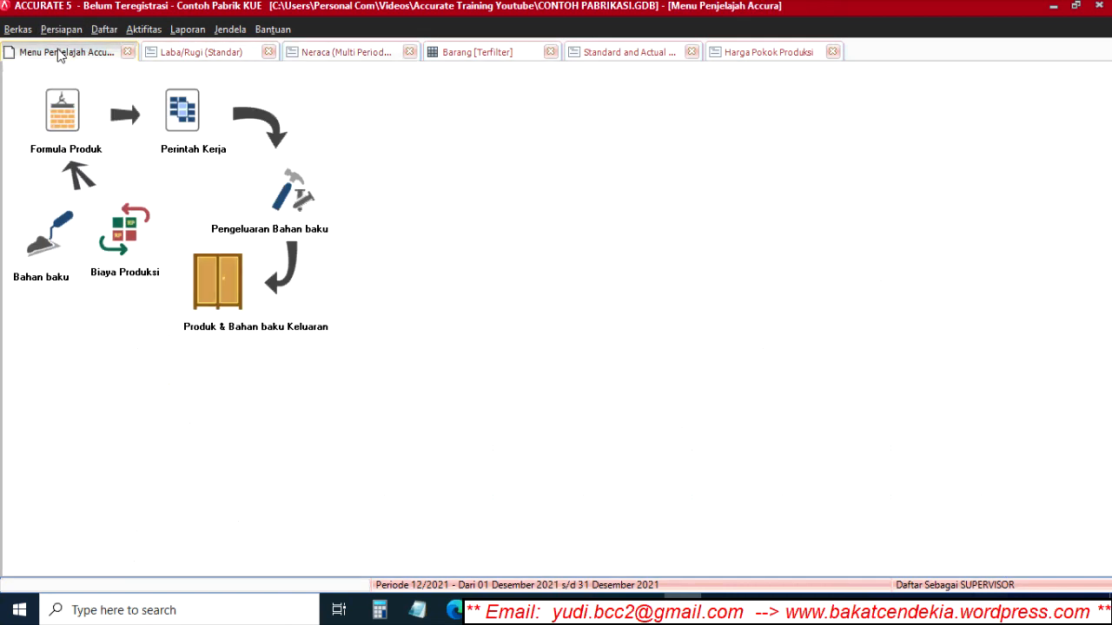